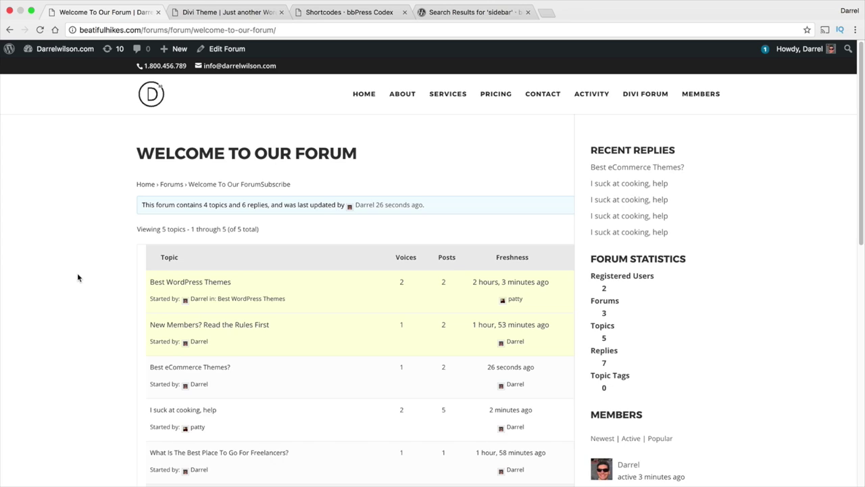
Post the activity update 'i love this channel' from the Activity page.
{"action": "left_click", "coordinate": [580, 95]}
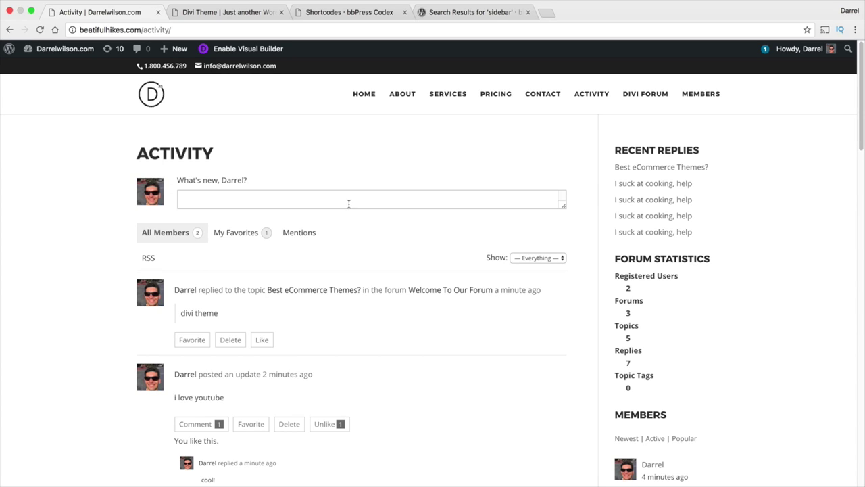
{"action": "left_click", "coordinate": [348, 204]}
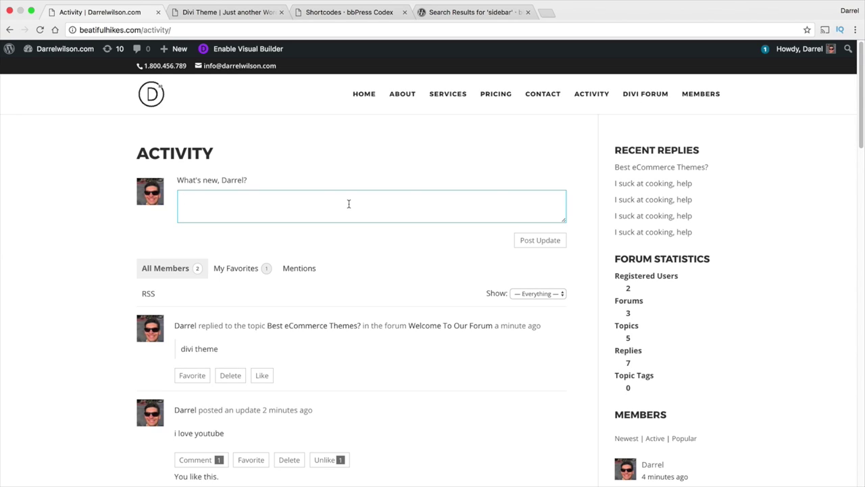
{"action": "type", "text": "i love this channel"}
{"action": "left_click", "coordinate": [523, 244]}
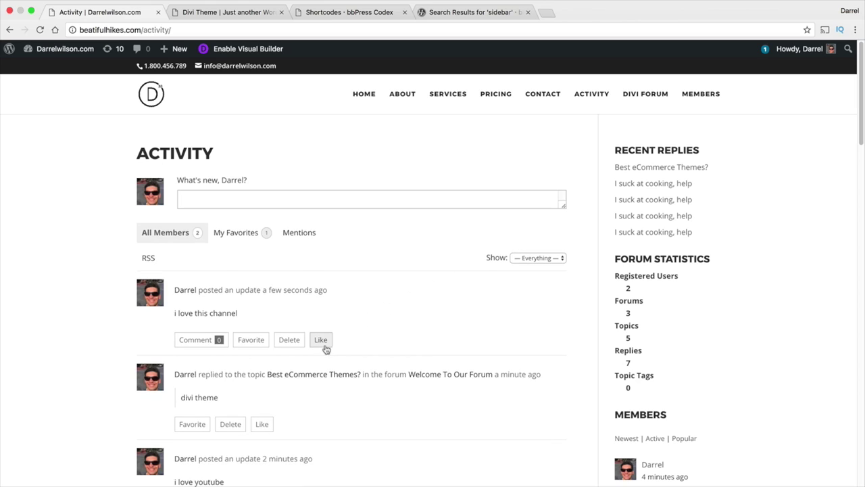
Like the new update and add the comment 'cool!' beneath it.
{"action": "left_click", "coordinate": [320, 341]}
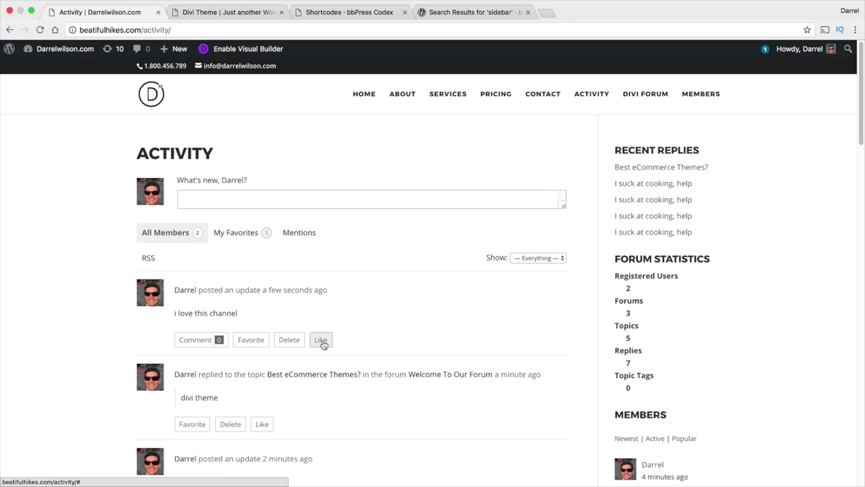
{"action": "left_click", "coordinate": [208, 339]}
{"action": "scroll", "coordinate": [287, 336], "scroll_direction": "up", "scroll_amount": 2}
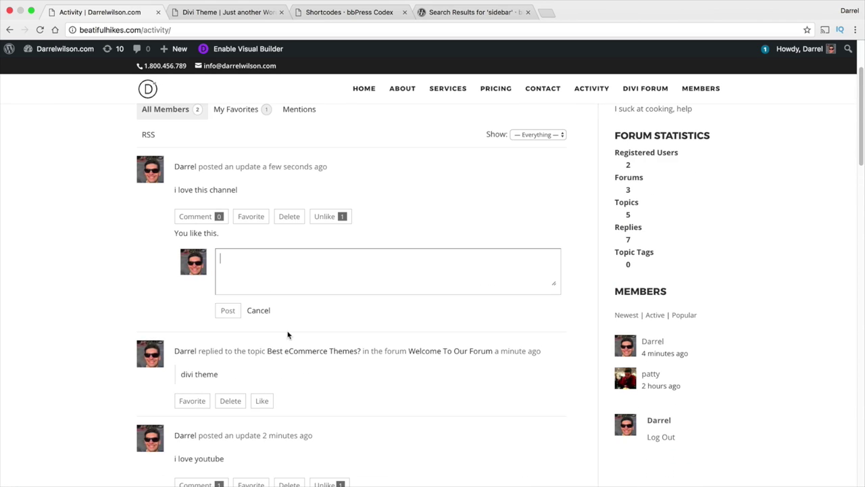
{"action": "type", "text": "cool!"}
{"action": "left_click", "coordinate": [225, 309]}
{"action": "scroll", "coordinate": [390, 246], "scroll_direction": "up", "scroll_amount": 3}
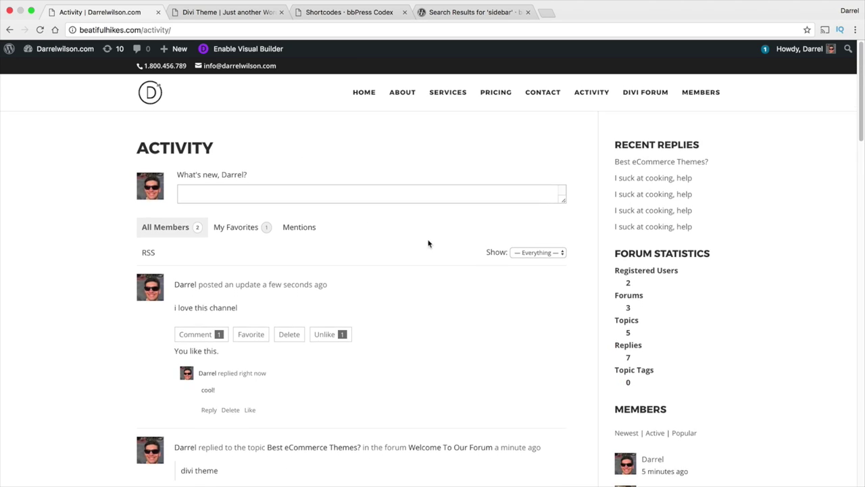
Go to the Divi Forum and open 'Welcome To Our Forum' to see its five topics.
{"action": "left_click", "coordinate": [635, 94]}
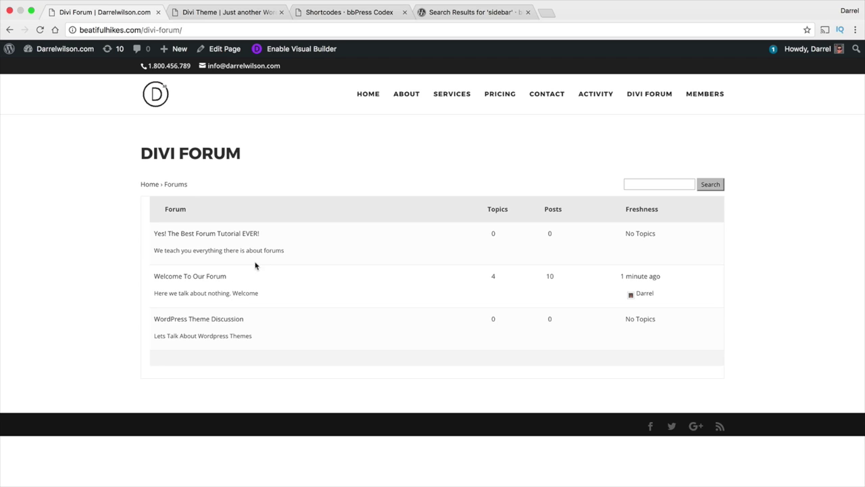
{"action": "left_click_drag", "start_coordinate": [269, 235], "coordinate": [295, 245]}
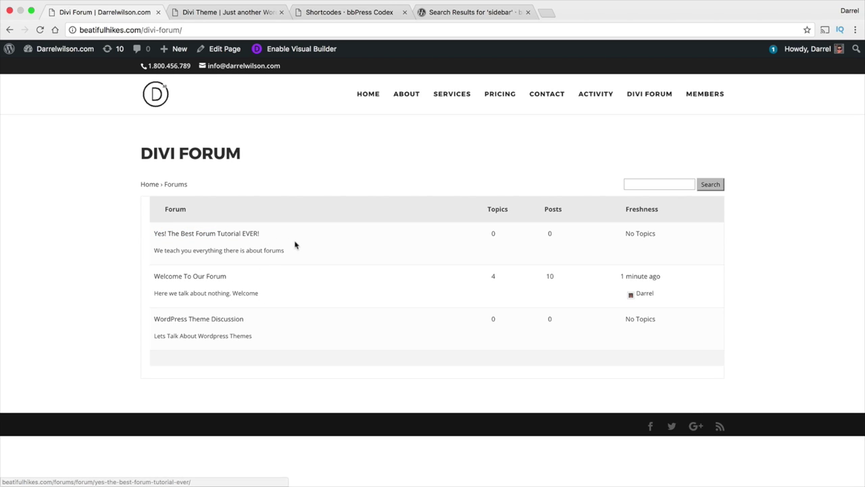
{"action": "left_click", "coordinate": [206, 279]}
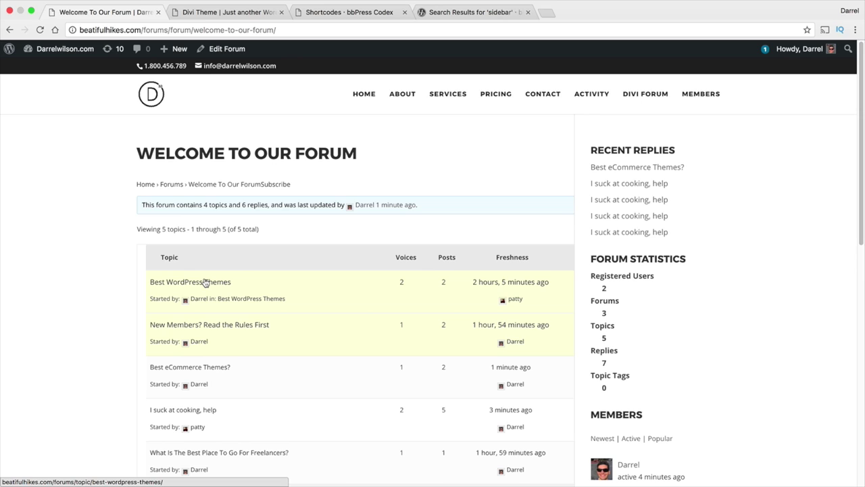
{"action": "scroll", "coordinate": [217, 277], "scroll_direction": "down", "scroll_amount": 2}
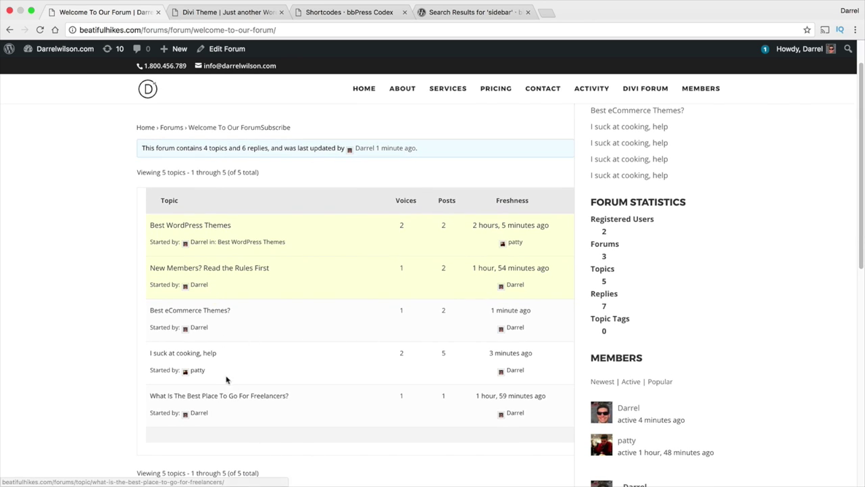
Post the reply 'cool!!!' on the 'I suck at cooking, help' topic.
{"action": "left_click", "coordinate": [204, 354]}
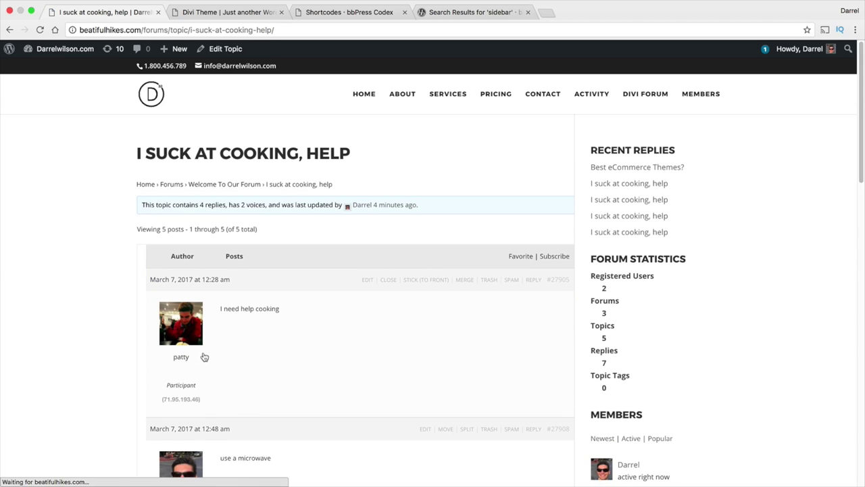
{"action": "scroll", "coordinate": [224, 359], "scroll_direction": "down", "scroll_amount": 5}
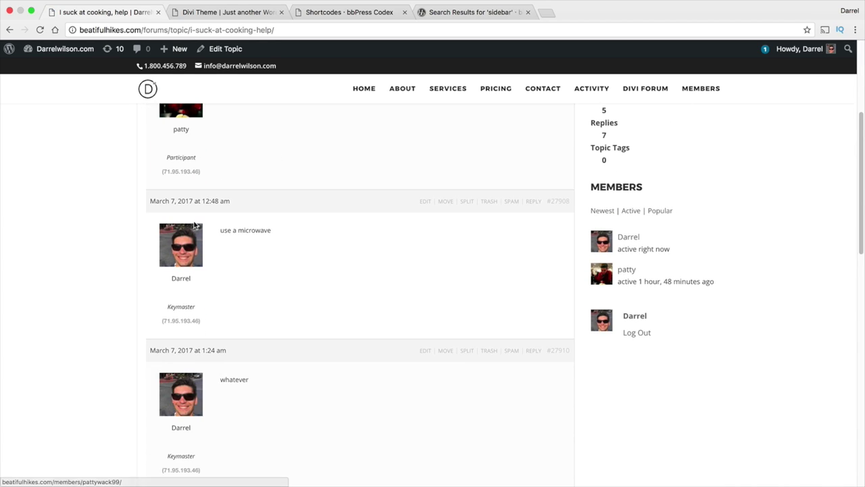
{"action": "scroll", "coordinate": [270, 227], "scroll_direction": "down", "scroll_amount": 10}
{"action": "left_click", "coordinate": [280, 331]}
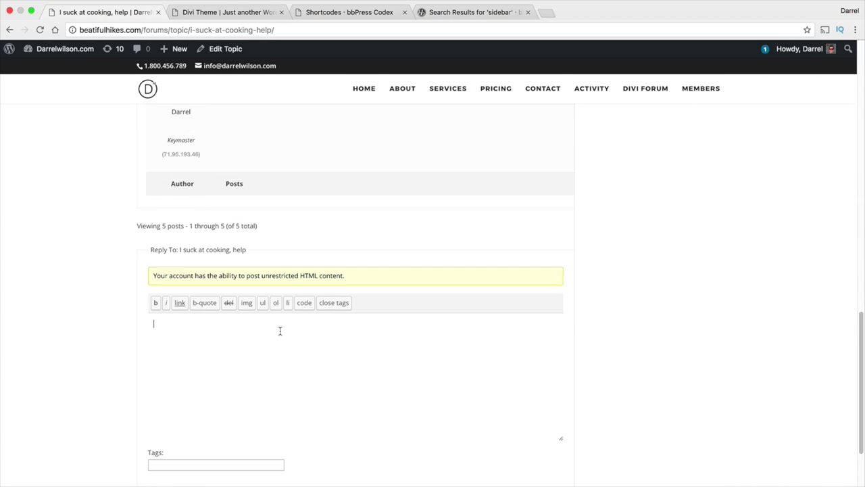
{"action": "type", "text": "cool!!!"}
{"action": "scroll", "coordinate": [295, 327], "scroll_direction": "down", "scroll_amount": 3}
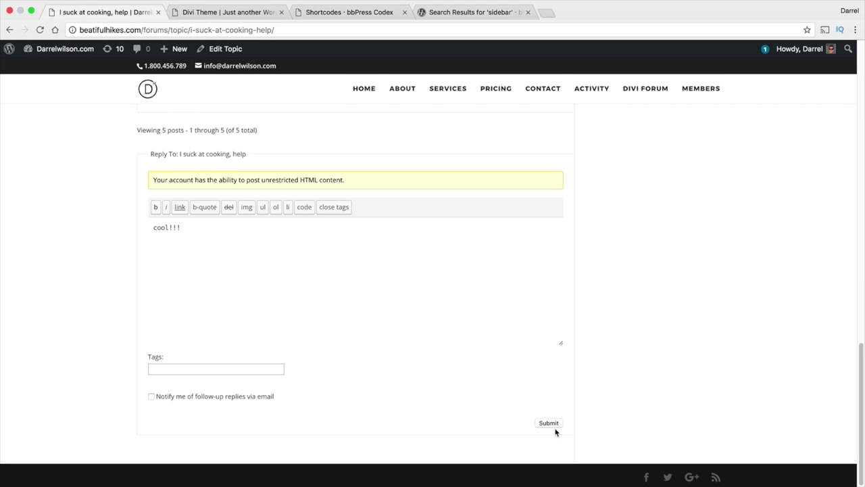
{"action": "left_click", "coordinate": [551, 423]}
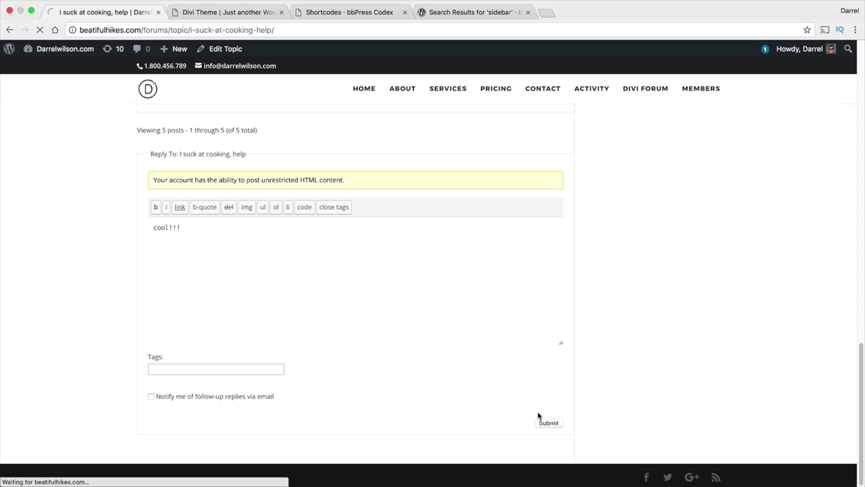
Open the topic starter's member profile from their avatar.
{"action": "scroll", "coordinate": [341, 339], "scroll_direction": "up", "scroll_amount": 5}
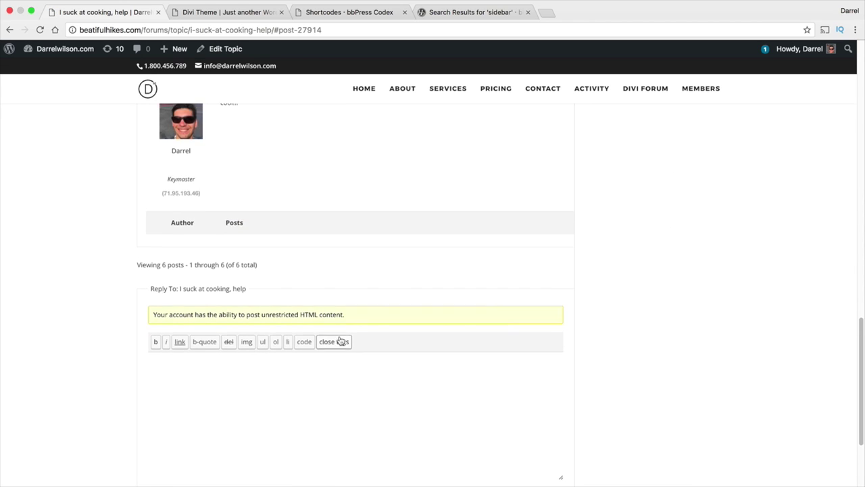
{"action": "scroll", "coordinate": [274, 311], "scroll_direction": "up", "scroll_amount": 15}
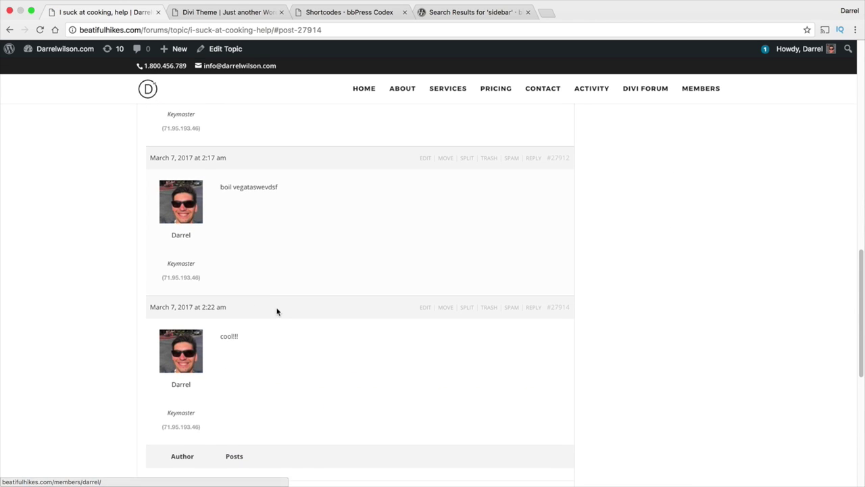
{"action": "left_click", "coordinate": [197, 252]}
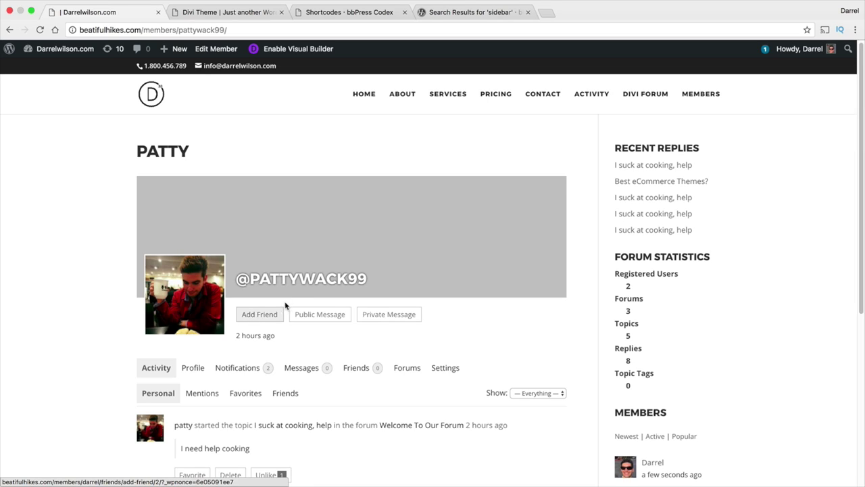
View the member's Profile tab, then go to the Members directory showing two members.
{"action": "scroll", "coordinate": [286, 306], "scroll_direction": "down", "scroll_amount": 1}
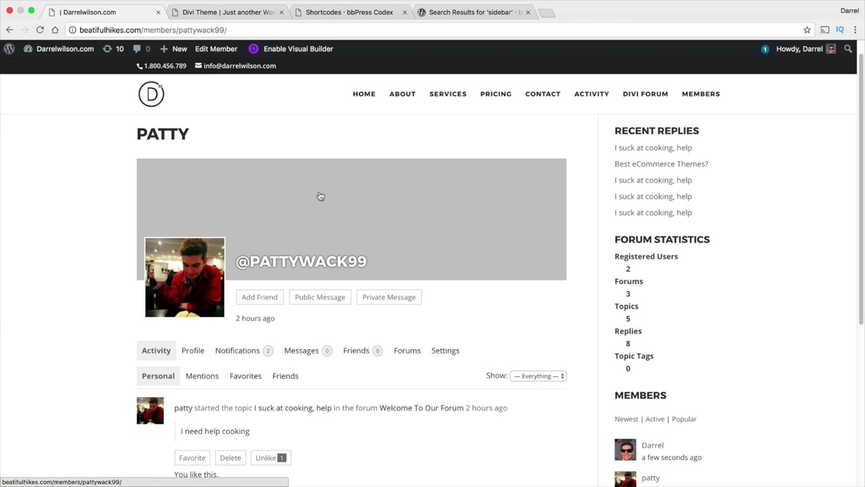
{"action": "left_click", "coordinate": [201, 349]}
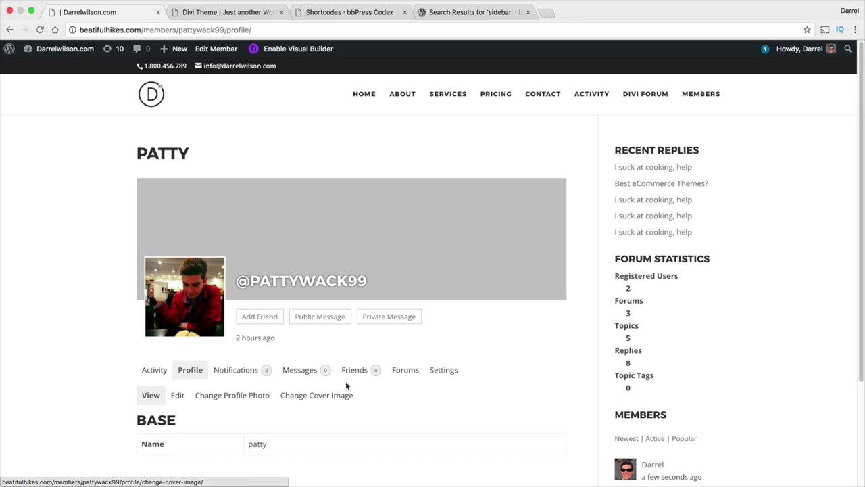
{"action": "scroll", "coordinate": [324, 363], "scroll_direction": "down", "scroll_amount": 1}
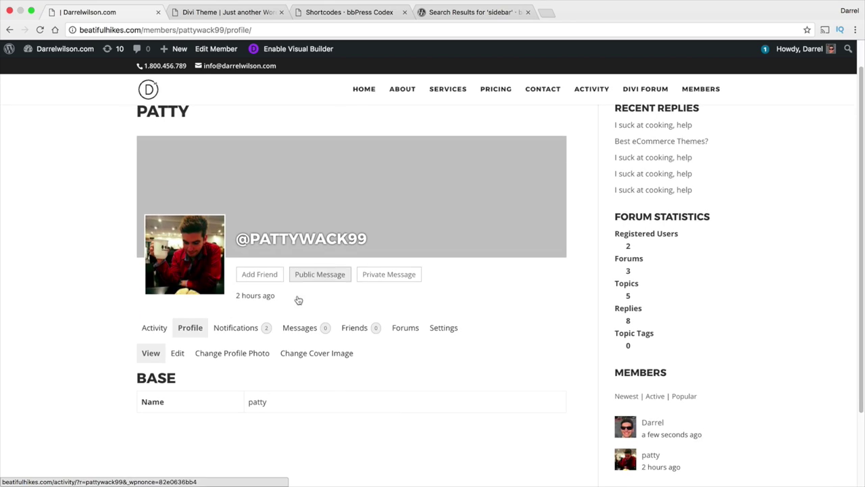
{"action": "left_click", "coordinate": [699, 87]}
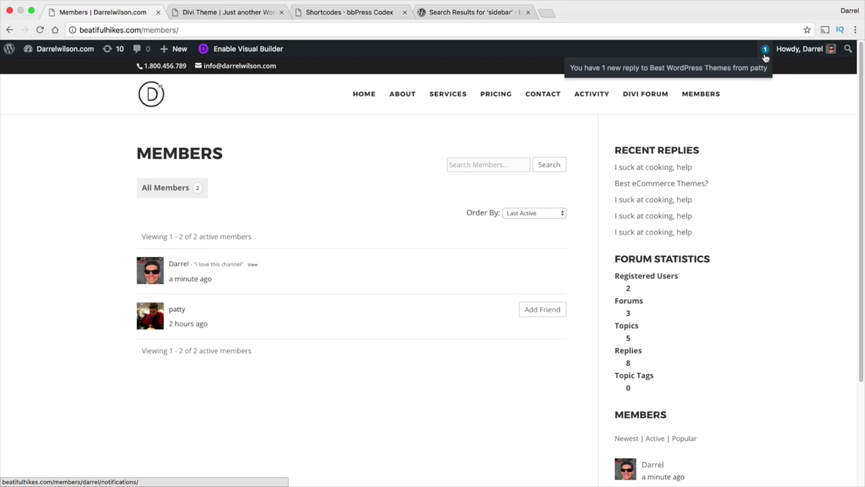
Open Welcome To Our Forum and review the sidebar statistics and popular members.
{"action": "left_click", "coordinate": [664, 96]}
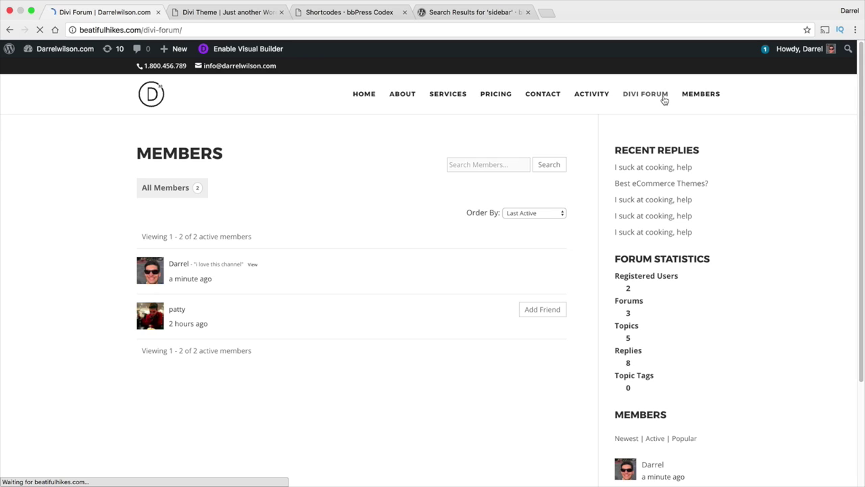
{"action": "left_click", "coordinate": [216, 275]}
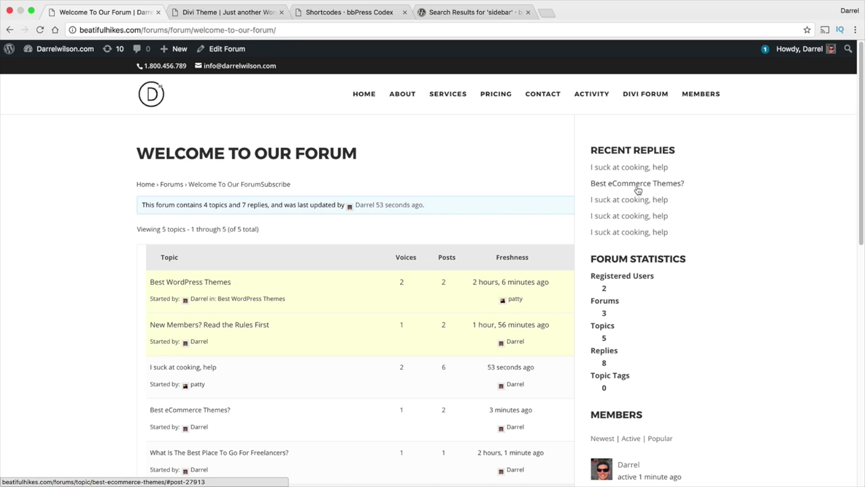
{"action": "scroll", "coordinate": [651, 217], "scroll_direction": "down", "scroll_amount": 1}
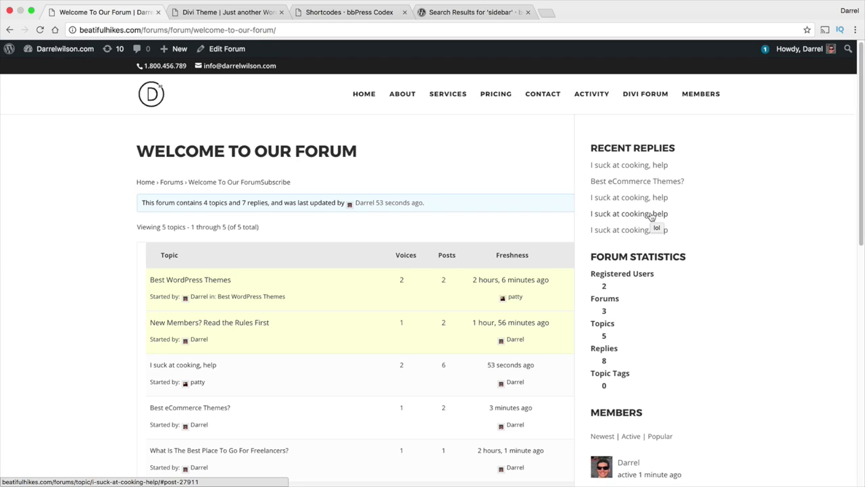
{"action": "scroll", "coordinate": [652, 220], "scroll_direction": "down", "scroll_amount": 1}
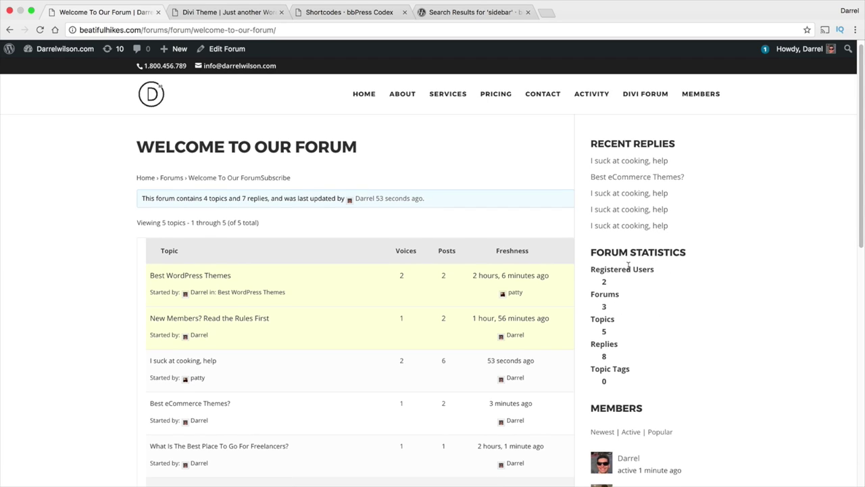
{"action": "left_click_drag", "start_coordinate": [657, 270], "coordinate": [594, 270]}
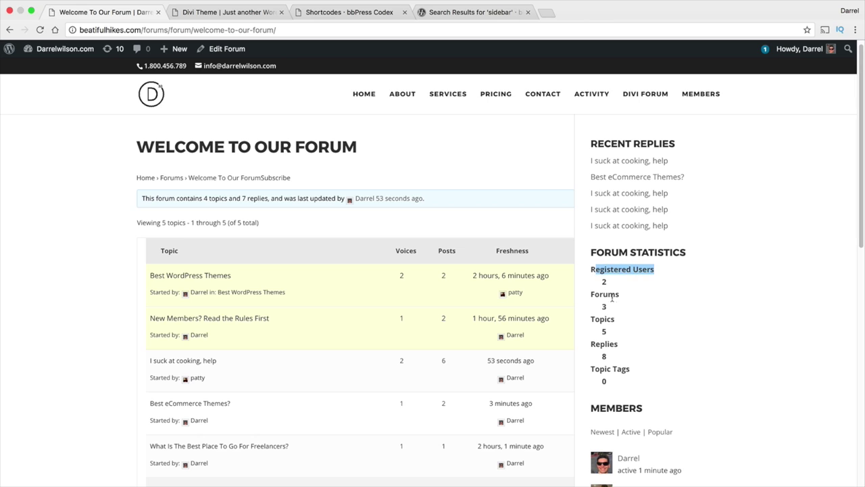
{"action": "left_click_drag", "start_coordinate": [629, 316], "coordinate": [593, 315]}
{"action": "left_click_drag", "start_coordinate": [619, 344], "coordinate": [597, 346]}
{"action": "scroll", "coordinate": [598, 341], "scroll_direction": "down", "scroll_amount": 3}
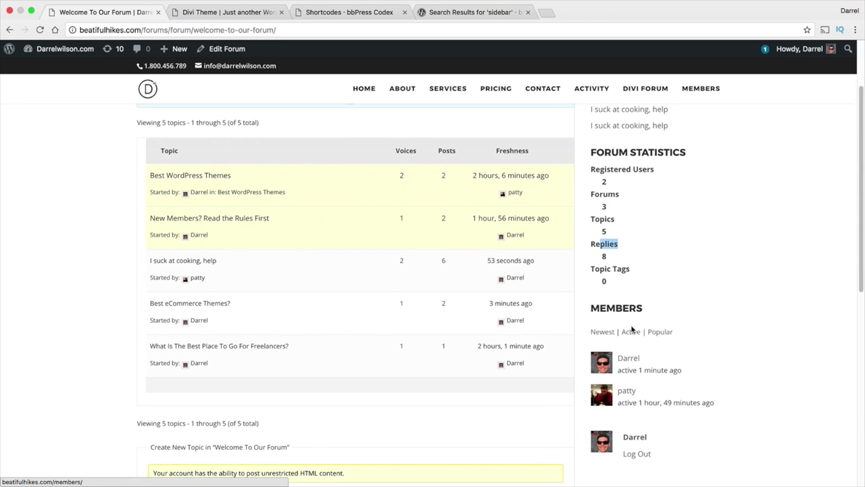
{"action": "left_click", "coordinate": [656, 333]}
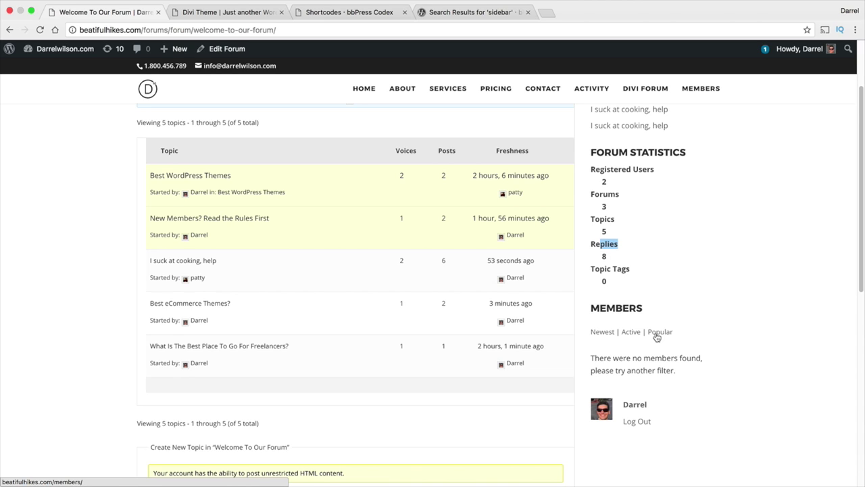
{"action": "scroll", "coordinate": [649, 331], "scroll_direction": "down", "scroll_amount": 3}
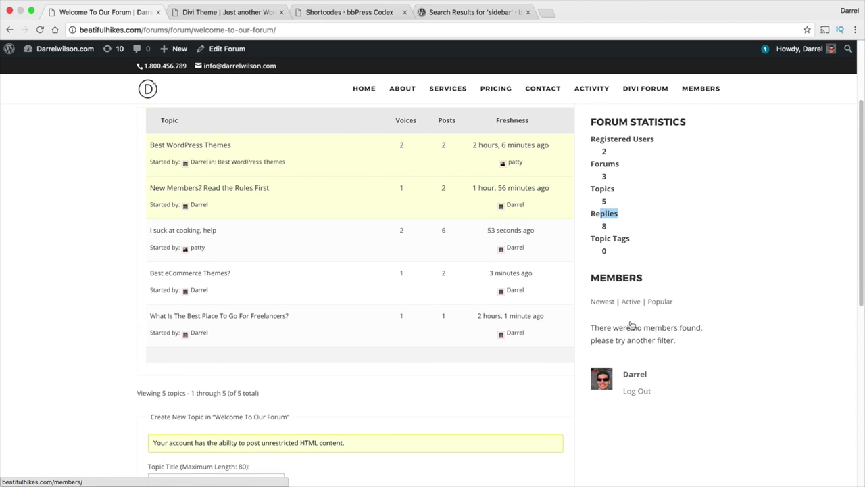
{"action": "scroll", "coordinate": [610, 317], "scroll_direction": "up", "scroll_amount": 3}
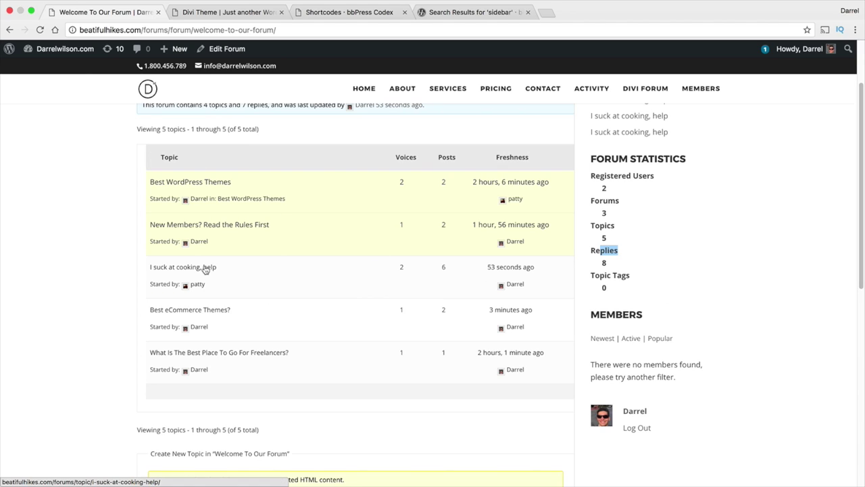
Look at the 'I suck at cooking, help' topic, go back, and switch to the bbPress Shortcodes tab.
{"action": "left_click", "coordinate": [206, 268]}
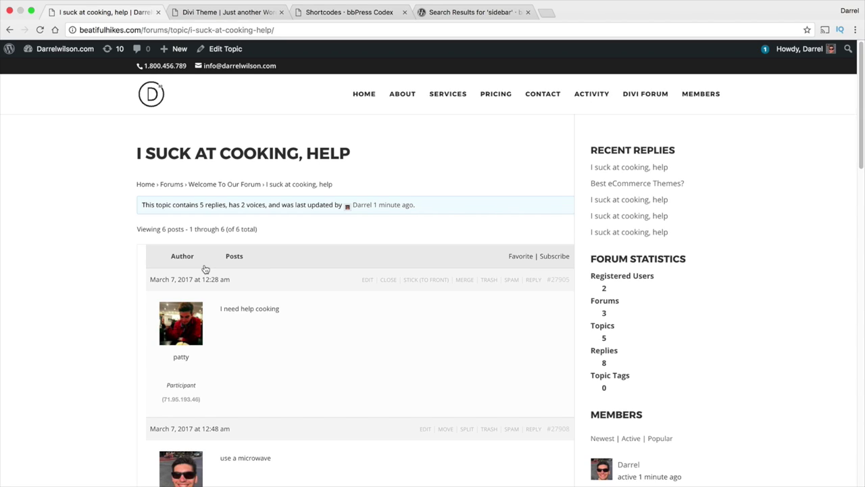
{"action": "left_click", "coordinate": [9, 29]}
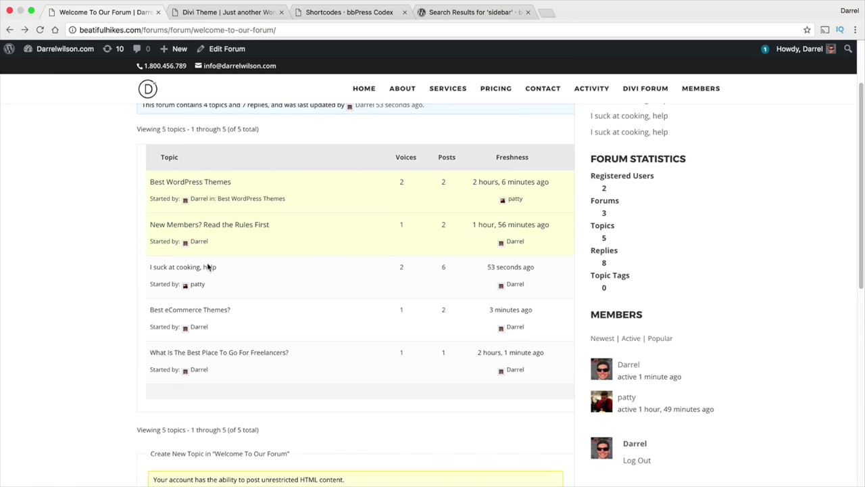
{"action": "scroll", "coordinate": [318, 291], "scroll_direction": "up", "scroll_amount": 3}
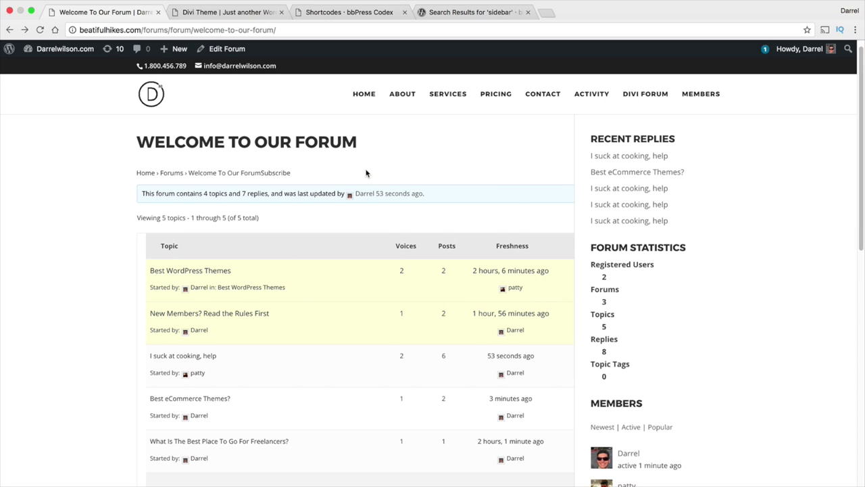
{"action": "left_click", "coordinate": [382, 11]}
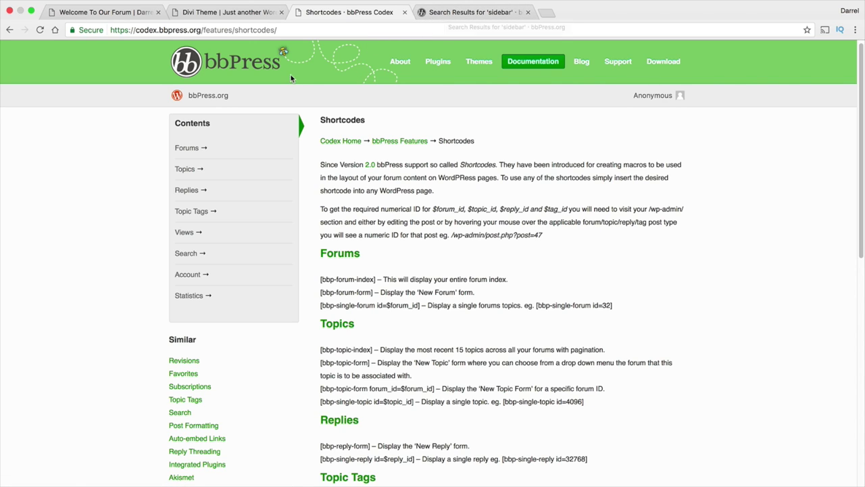
Flip between the forum and 'Search Results for sidebar' tabs, then switch to the Divi Theme tab.
{"action": "left_click", "coordinate": [119, 12]}
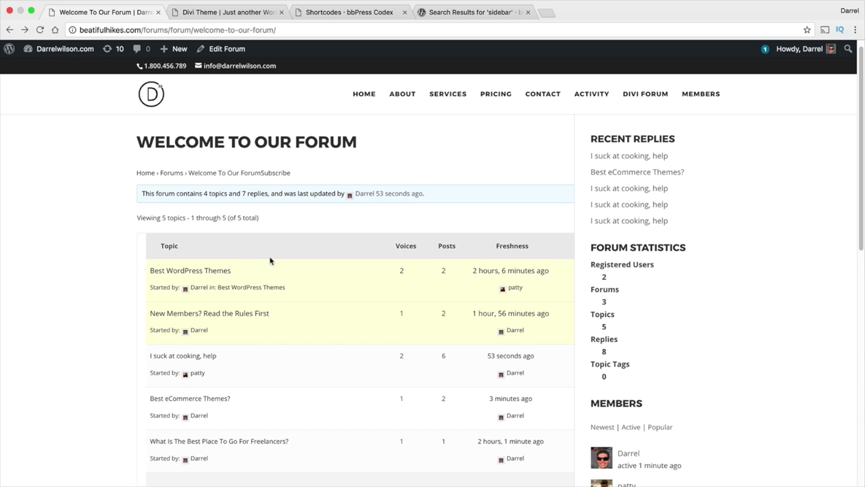
{"action": "left_click", "coordinate": [452, 14]}
{"action": "left_click", "coordinate": [99, 13]}
{"action": "left_click", "coordinate": [223, 12]}
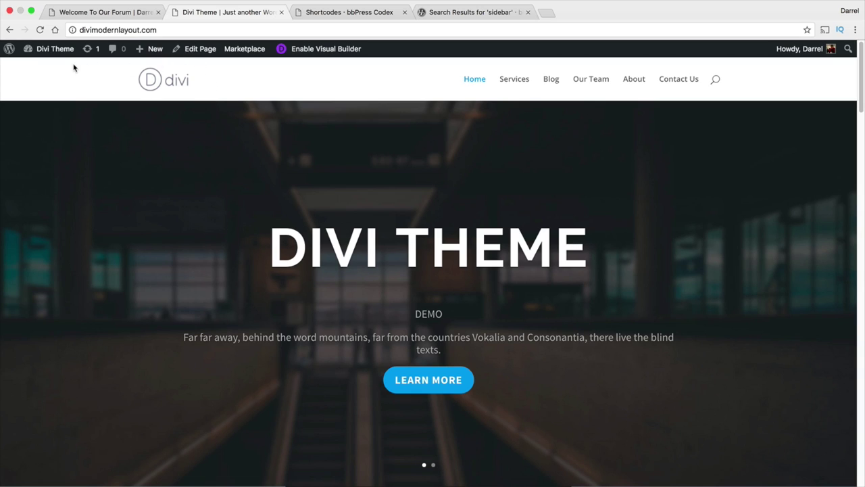
Open the Divi Theme admin dashboard's Add New plugins page.
{"action": "mouse_move", "coordinate": [62, 54]}
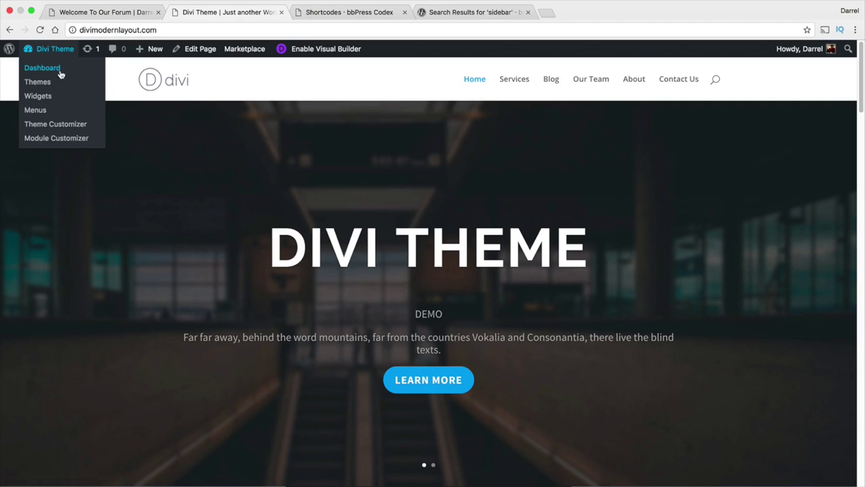
{"action": "left_click", "coordinate": [59, 69]}
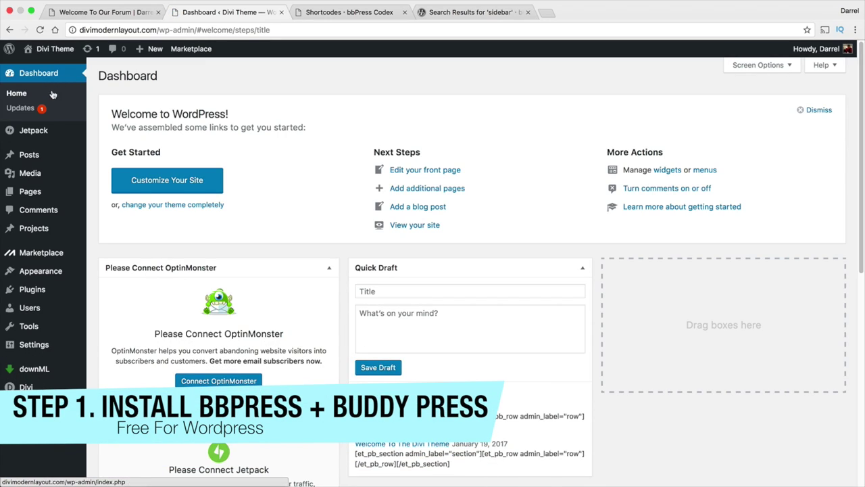
{"action": "mouse_move", "coordinate": [45, 289]}
{"action": "left_click", "coordinate": [105, 307]}
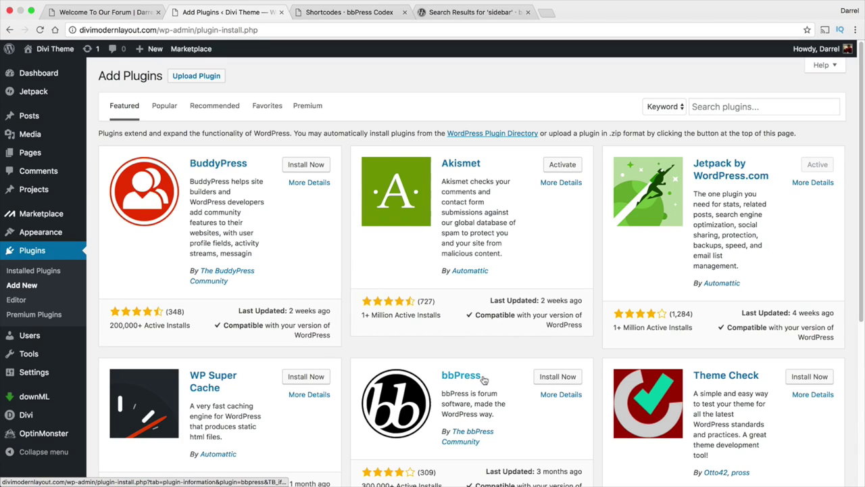
Install and activate bbPress, then return to the Add Plugins page.
{"action": "left_click", "coordinate": [556, 380]}
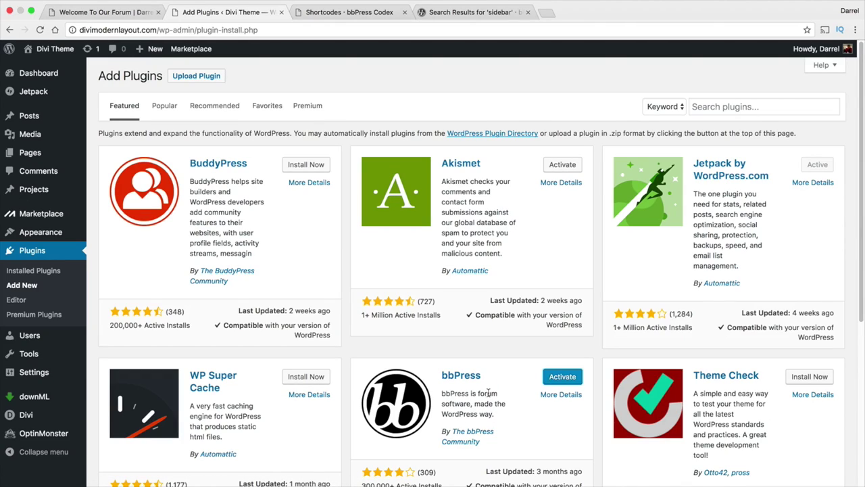
{"action": "left_click", "coordinate": [558, 377]}
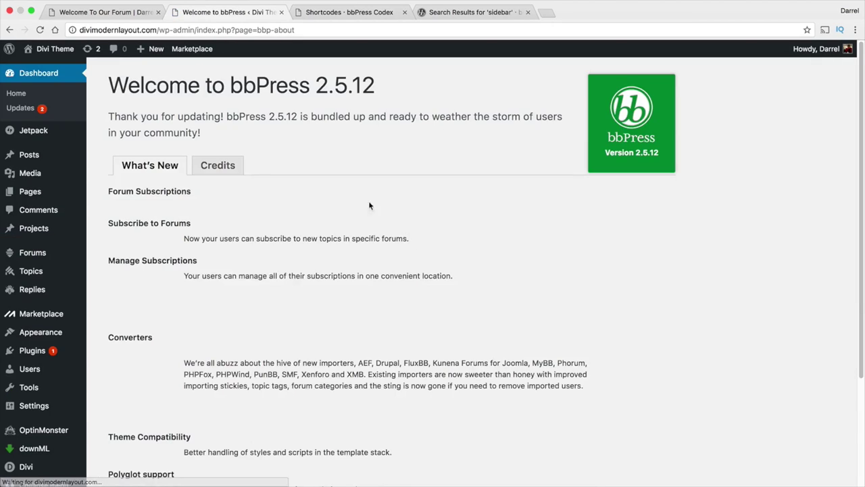
{"action": "mouse_move", "coordinate": [41, 350]}
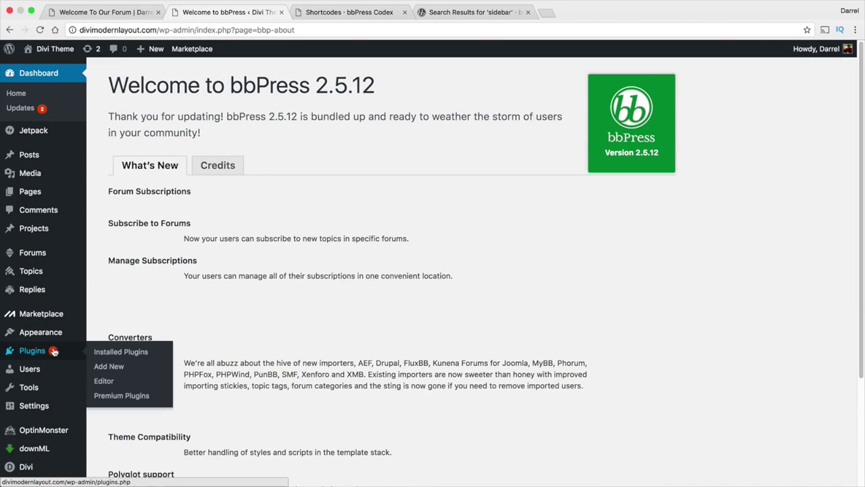
{"action": "left_click", "coordinate": [109, 367]}
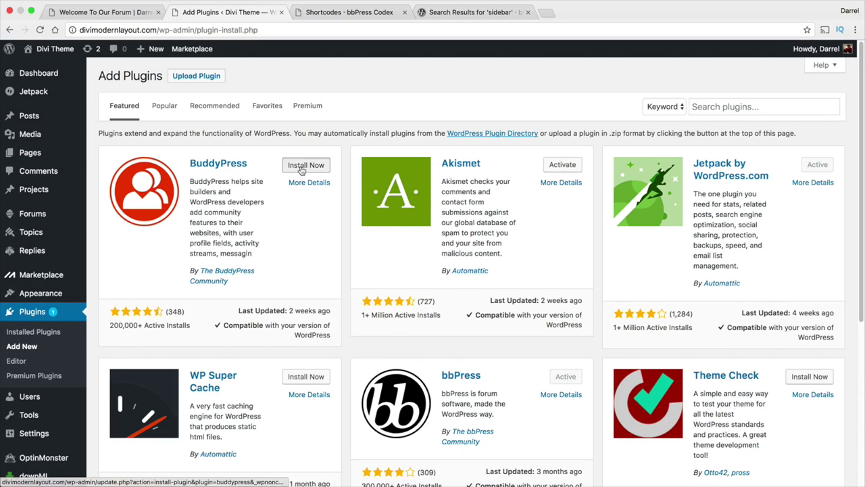
Install and activate BuddyPress and look over its welcome page.
{"action": "left_click", "coordinate": [301, 169]}
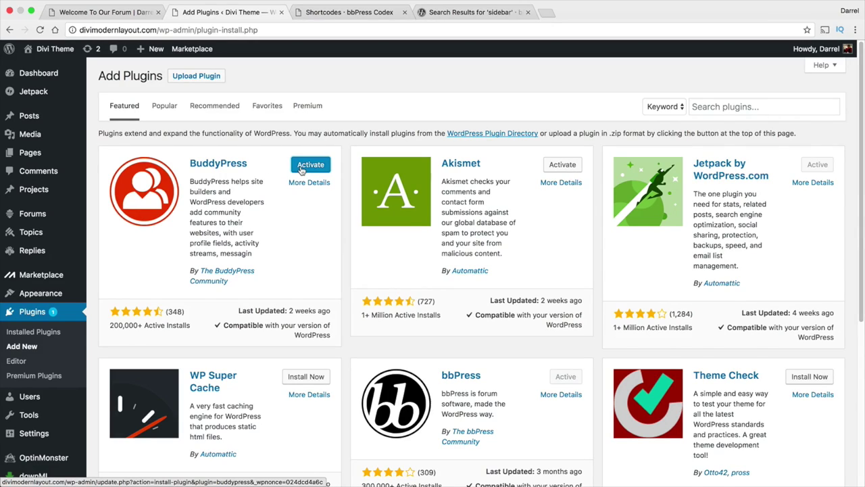
{"action": "left_click", "coordinate": [301, 170]}
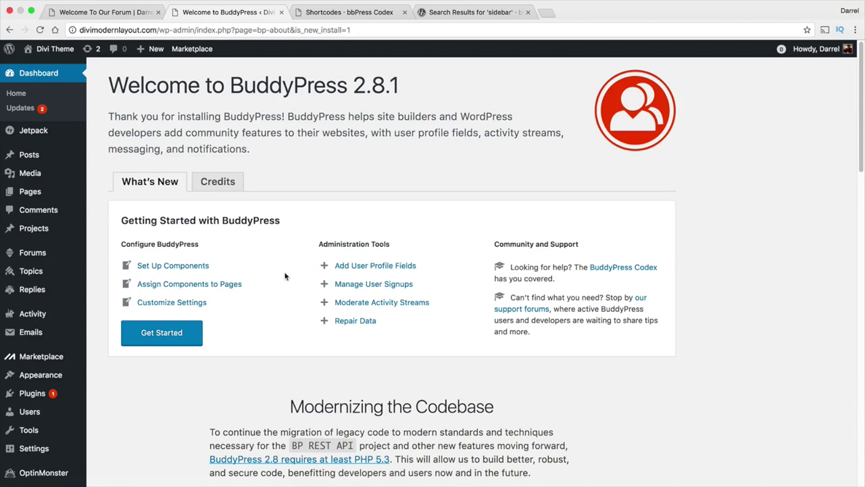
{"action": "scroll", "coordinate": [250, 247], "scroll_direction": "down", "scroll_amount": 10}
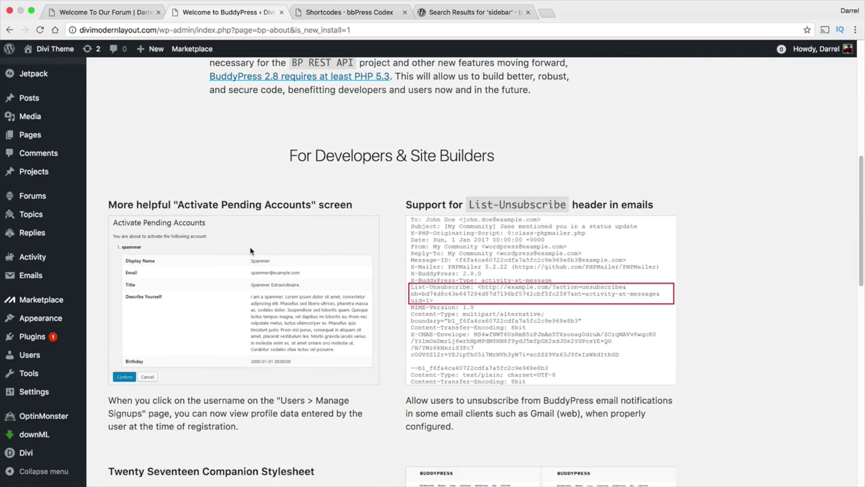
{"action": "scroll", "coordinate": [248, 252], "scroll_direction": "up", "scroll_amount": 1}
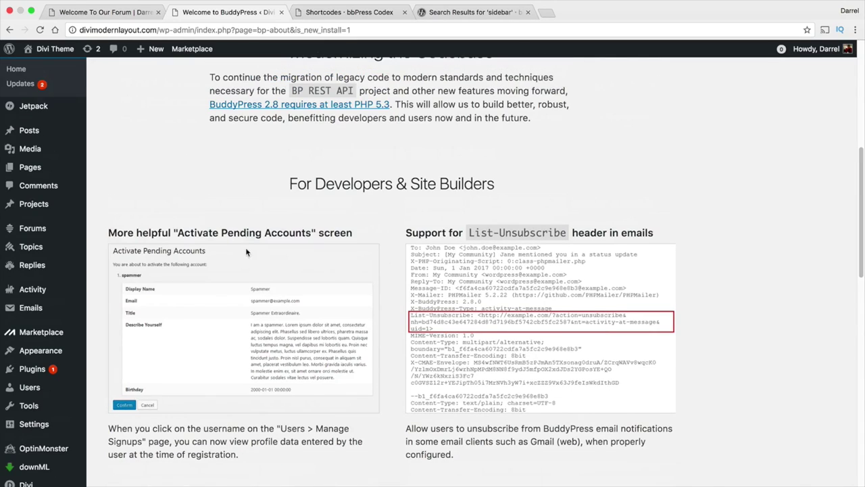
{"action": "scroll", "coordinate": [246, 250], "scroll_direction": "up", "scroll_amount": 4}
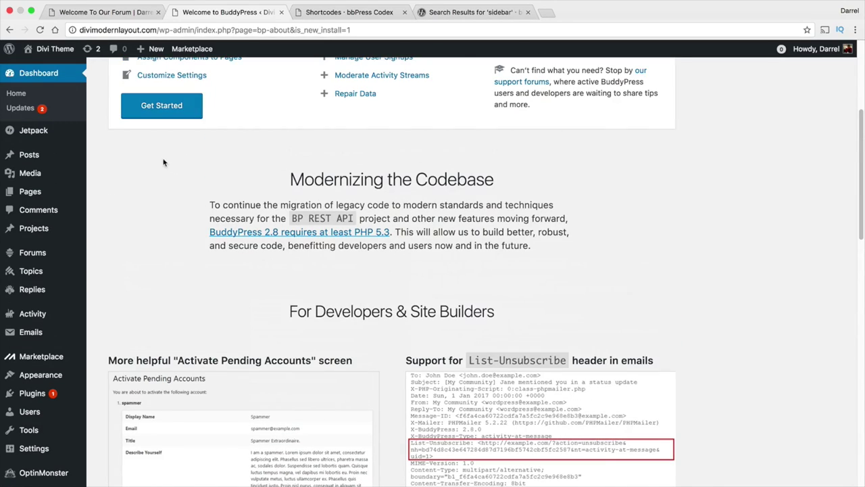
Visit the public site, then return to the admin Dashboard.
{"action": "mouse_move", "coordinate": [56, 50]}
{"action": "left_click", "coordinate": [58, 69]}
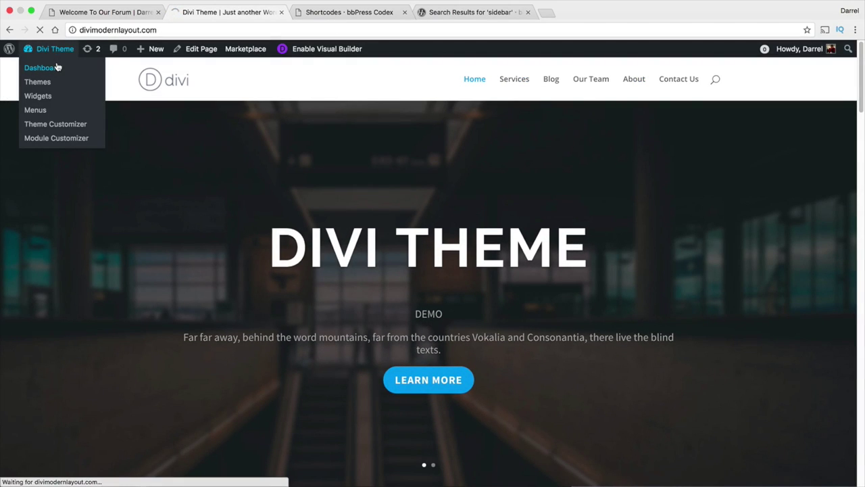
{"action": "left_click", "coordinate": [57, 67]}
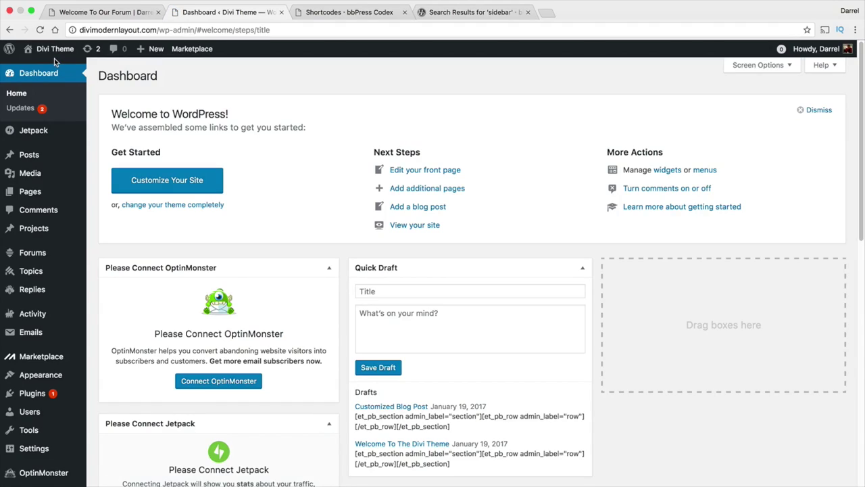
{"action": "mouse_move", "coordinate": [48, 255]}
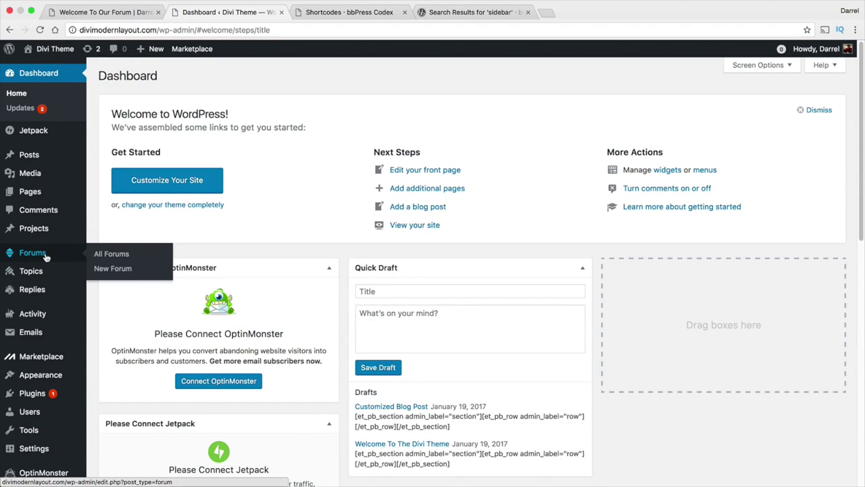
Start a new forum under Forums, checking the example Divi Forum listing in the other tab.
{"action": "left_click", "coordinate": [46, 257]}
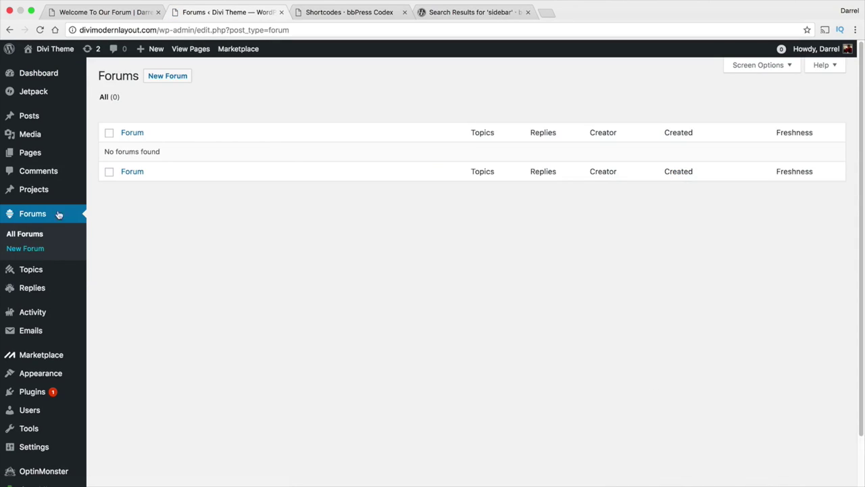
{"action": "left_click", "coordinate": [165, 79]}
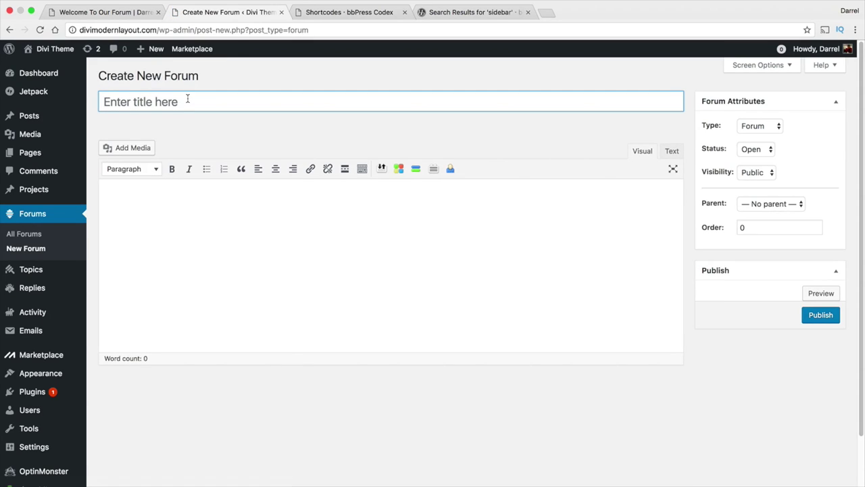
{"action": "left_click", "coordinate": [135, 13]}
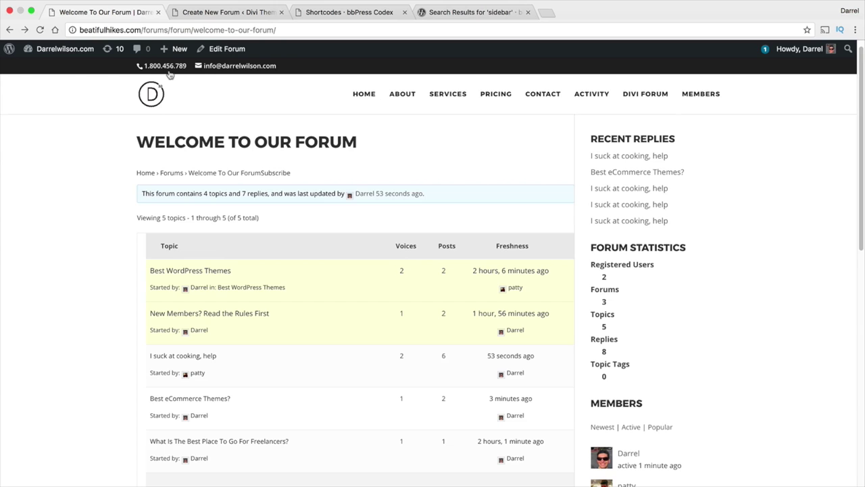
{"action": "left_click", "coordinate": [647, 95]}
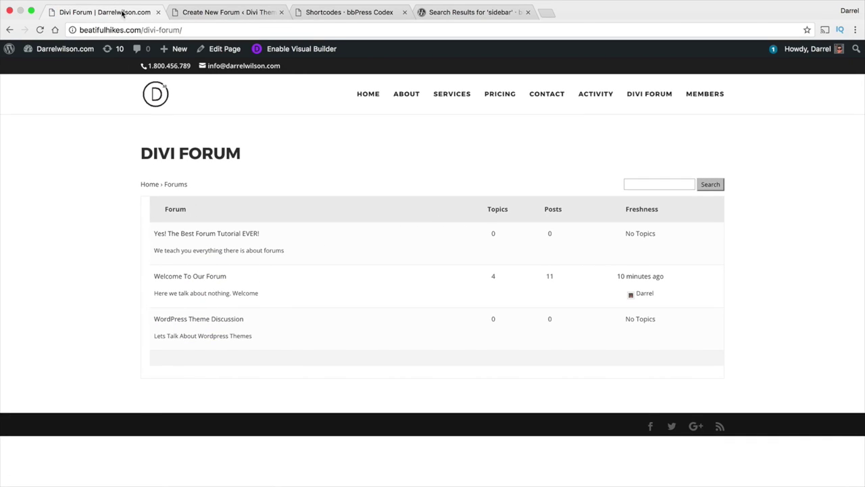
{"action": "left_click", "coordinate": [214, 13]}
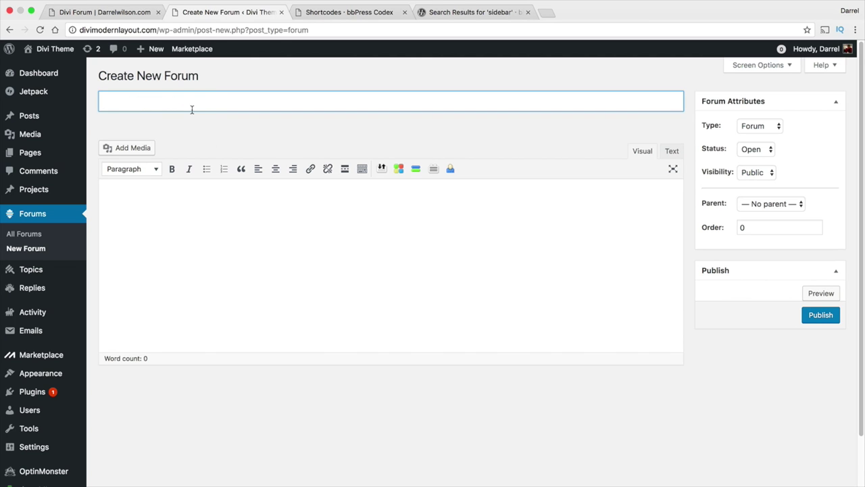
Publish the forum 'Welcome To Wordpress Tutorials' described as 'learn all about wordpress here'.
{"action": "type", "text": "Welcome Top"}
{"action": "key", "text": "BackSpace"}
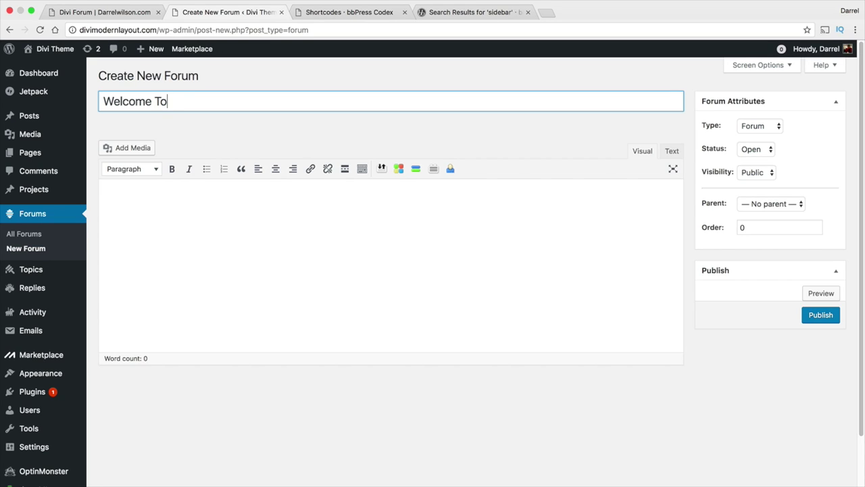
{"action": "type", "text": "Wordpress Tuitor"}
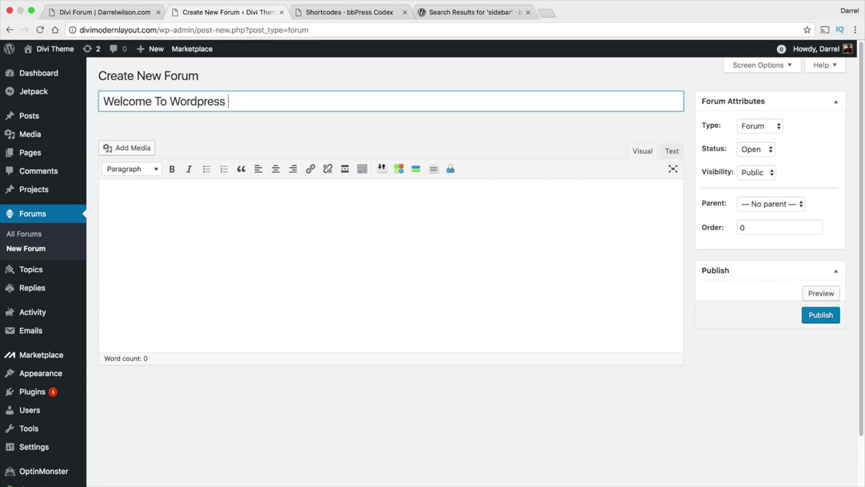
{"action": "key", "text": "BackSpace"}
{"action": "key", "text": "BackSpace"}
{"action": "key", "text": "BackSpace"}
{"action": "key", "text": "BackSpace"}
{"action": "type", "text": "totr"}
{"action": "key", "text": "BackSpace"}
{"action": "key", "text": "BackSpace"}
{"action": "type", "text": "rials"}
{"action": "key", "text": "Tab"}
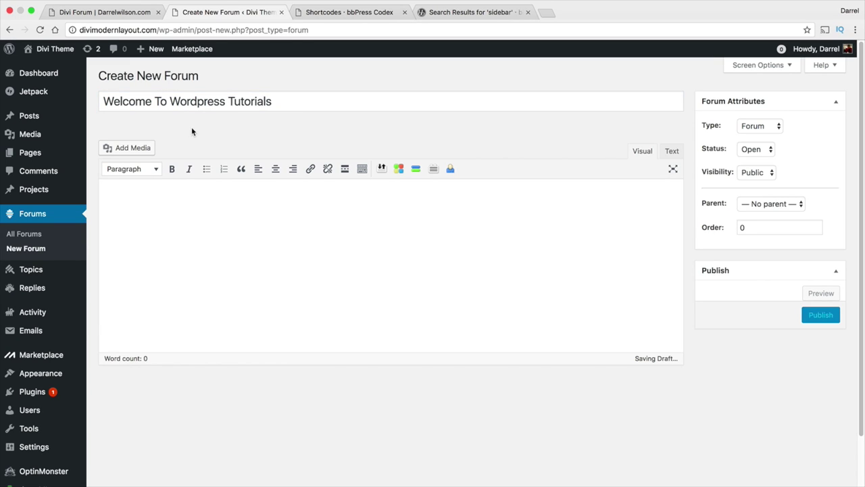
{"action": "type", "text": "learn all"}
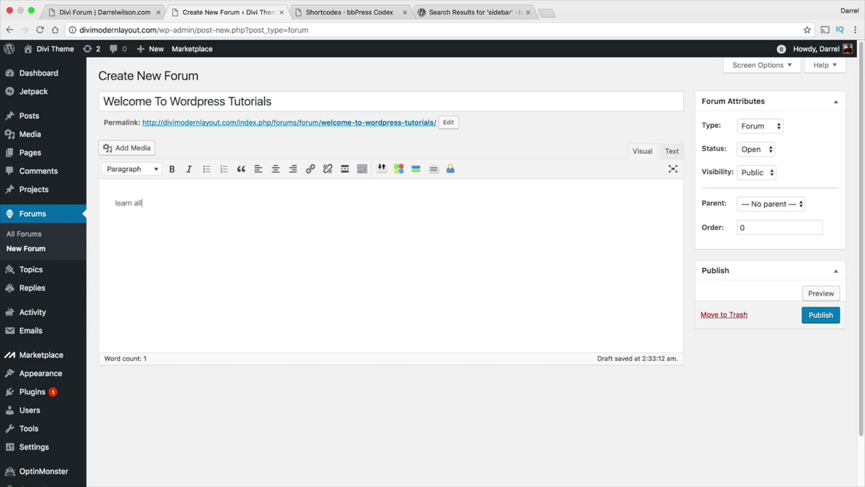
{"action": "type", "text": " about wordpress here"}
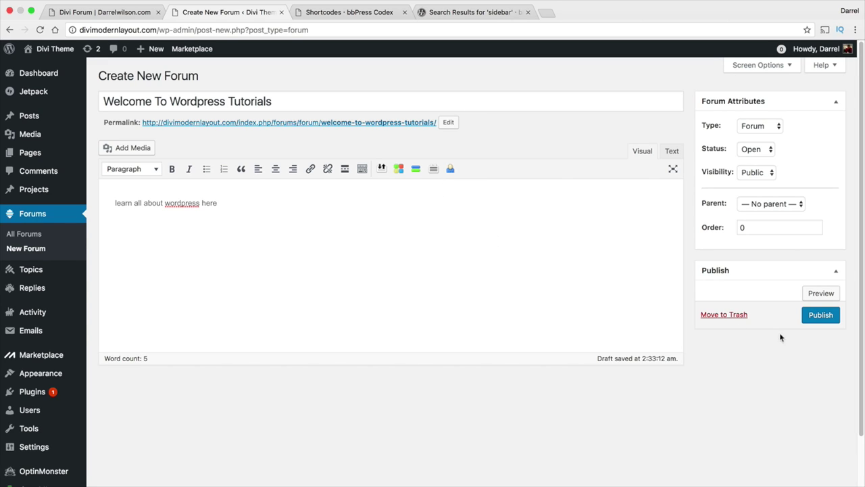
{"action": "left_click", "coordinate": [815, 317]}
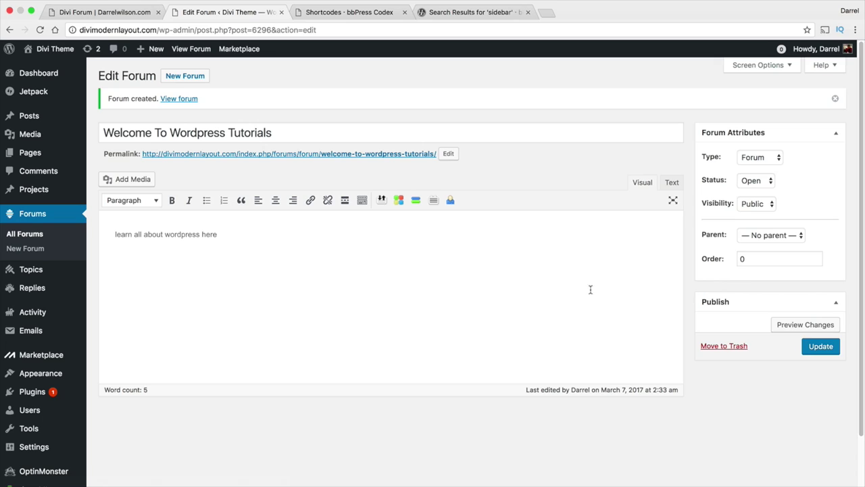
Check the live forum list in the front-end tab, then return to the forum editor.
{"action": "left_click", "coordinate": [103, 12]}
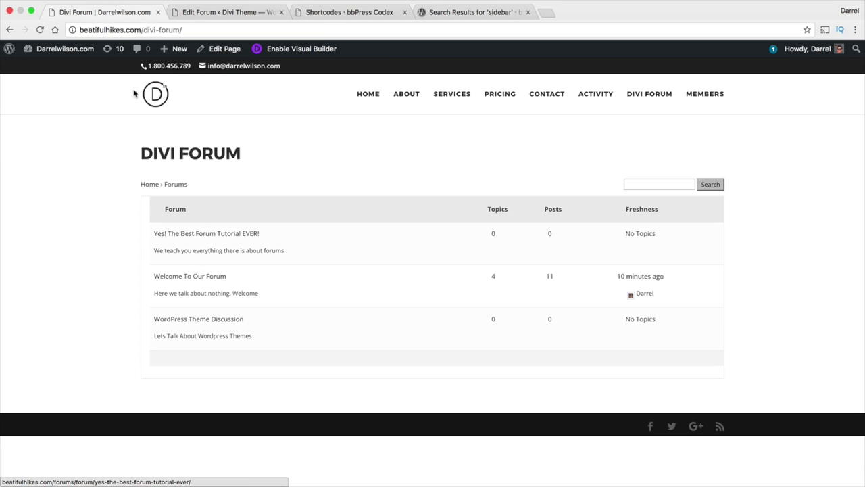
{"action": "left_click", "coordinate": [194, 14]}
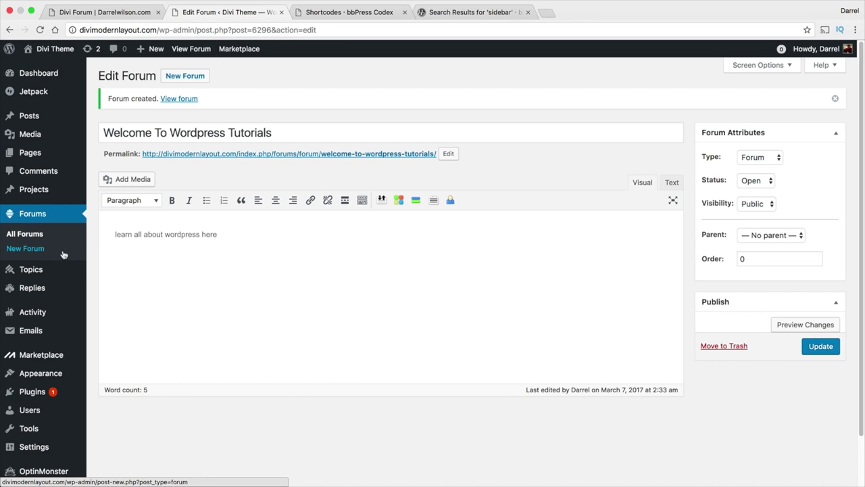
{"action": "mouse_move", "coordinate": [38, 272]}
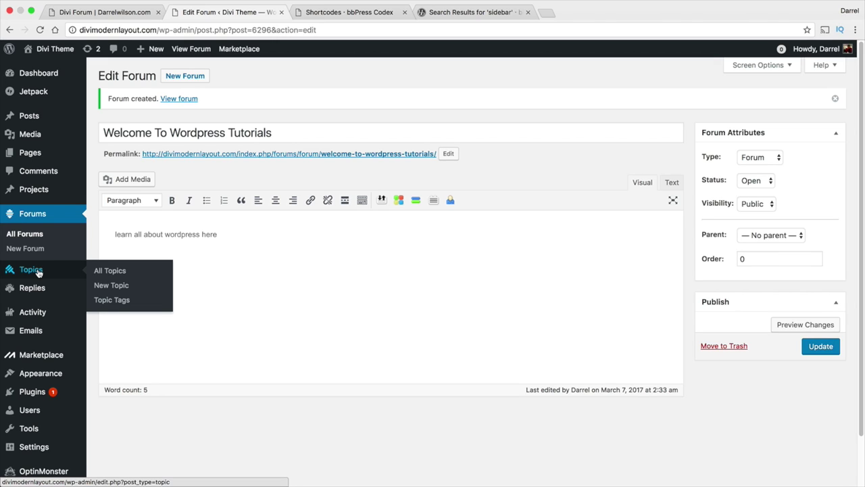
Create and publish the topic 'Best ecommerce themes?' with the body 'what do you think?'.
{"action": "left_click", "coordinate": [101, 285]}
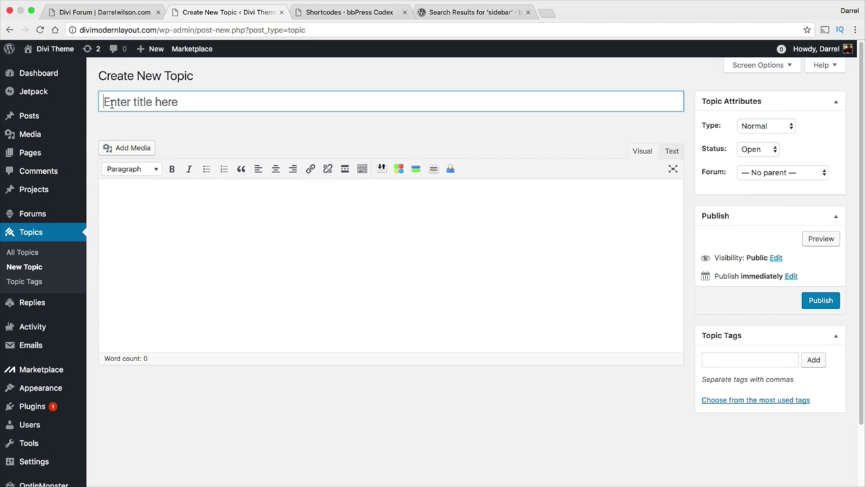
{"action": "type", "text": "Best eco"}
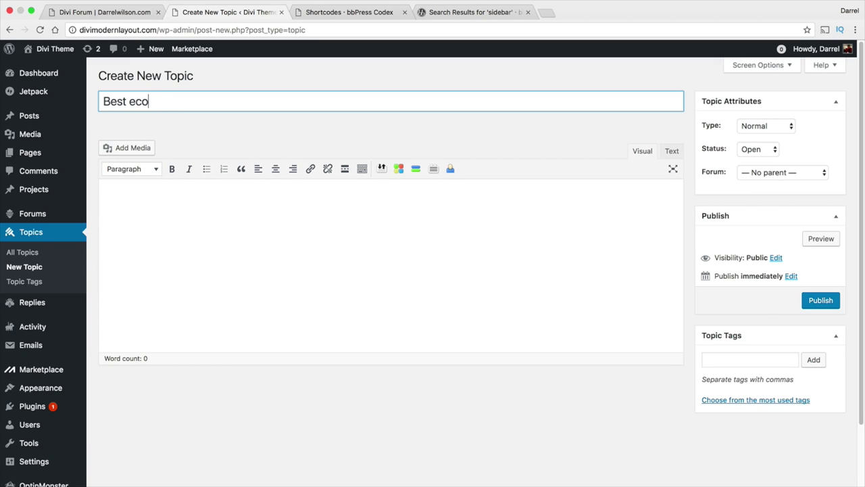
{"action": "type", "text": "mmerce themes?"}
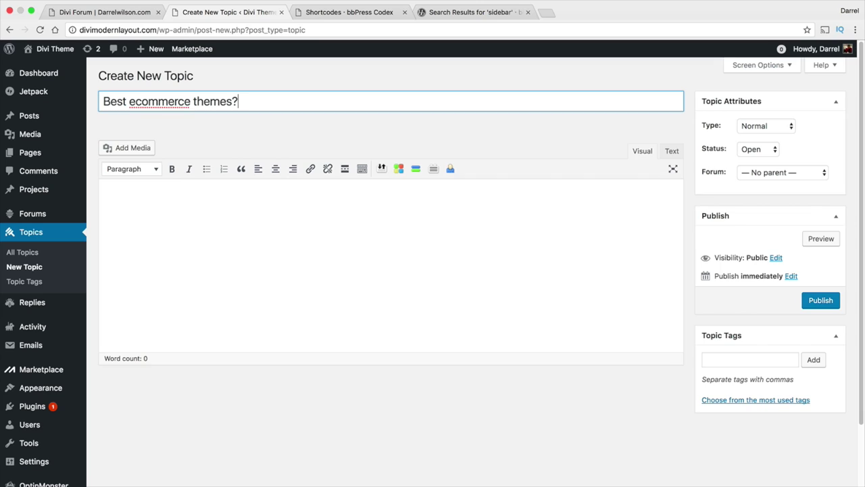
{"action": "key", "text": "Tab"}
{"action": "type", "text": "what do you tink"}
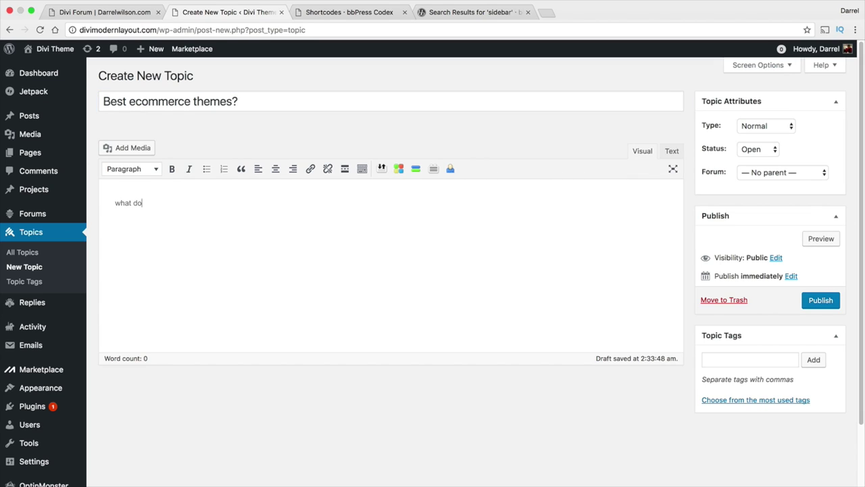
{"action": "key", "text": "BackSpace"}
{"action": "key", "text": "BackSpace"}
{"action": "key", "text": "BackSpace"}
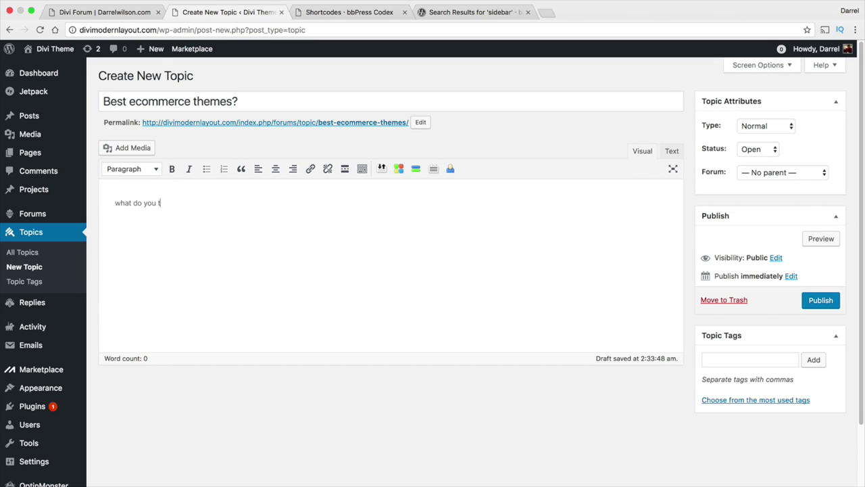
{"action": "type", "text": "hink?"}
{"action": "left_click", "coordinate": [816, 301]}
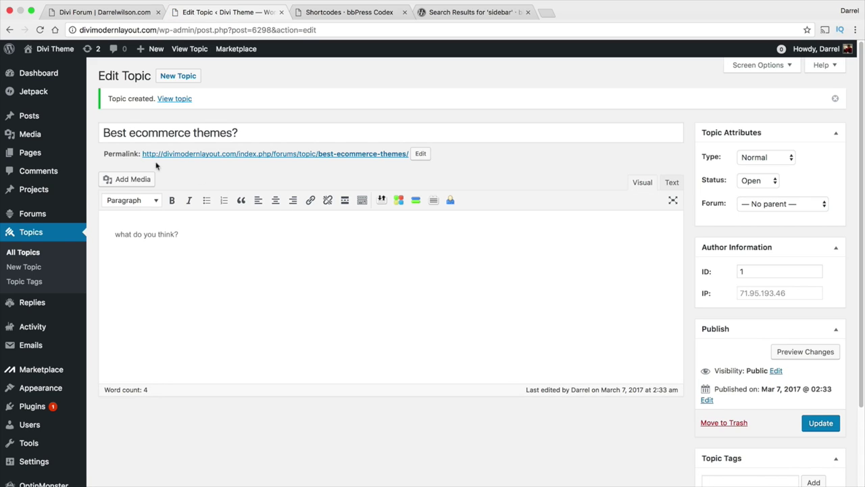
{"action": "mouse_move", "coordinate": [49, 162]}
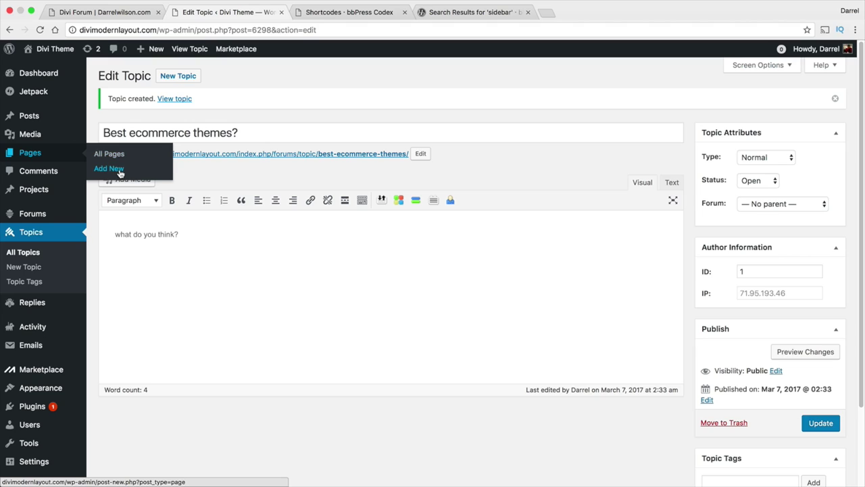
Publish an empty page titled 'Divi Forum', then return to the bbPress shortcodes reference.
{"action": "left_click", "coordinate": [108, 169]}
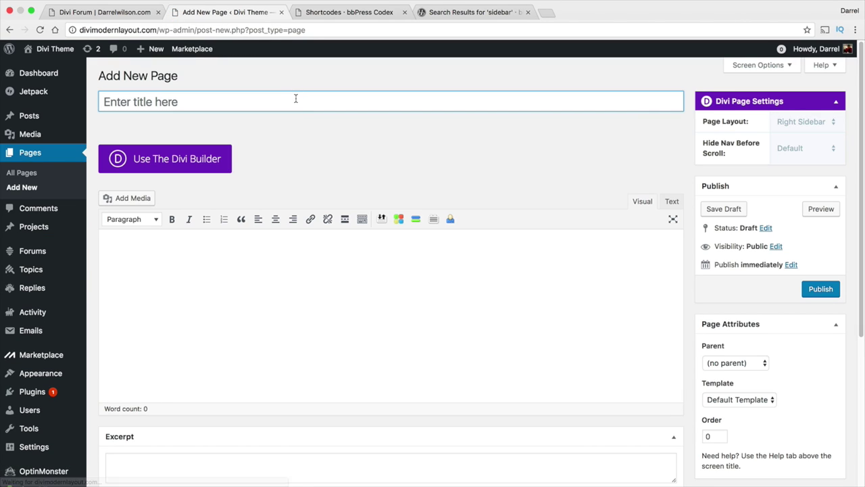
{"action": "type", "text": "Divi Forum"}
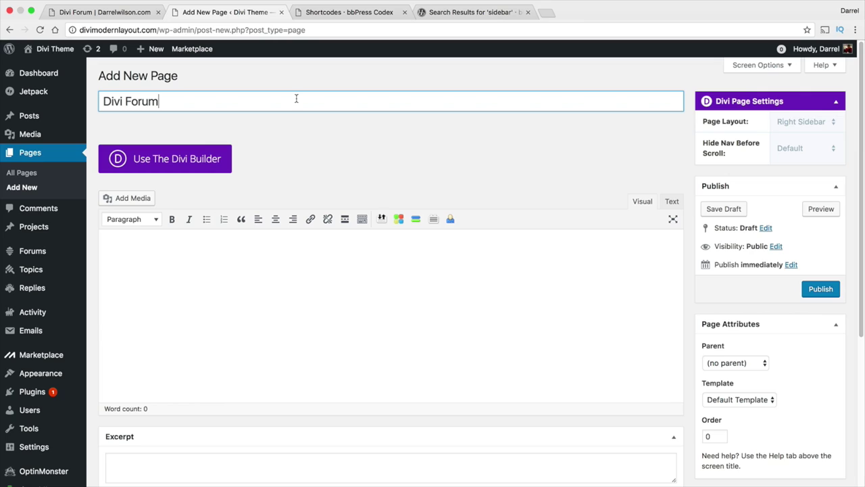
{"action": "left_click", "coordinate": [811, 292]}
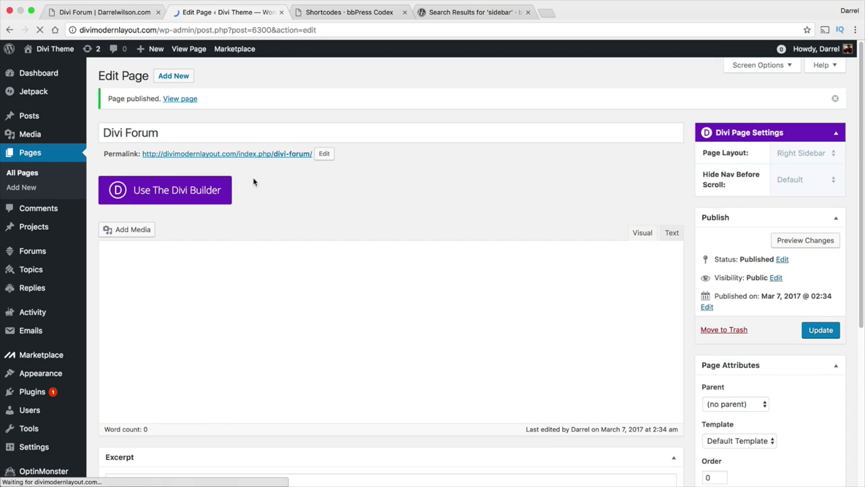
{"action": "left_click", "coordinate": [347, 12]}
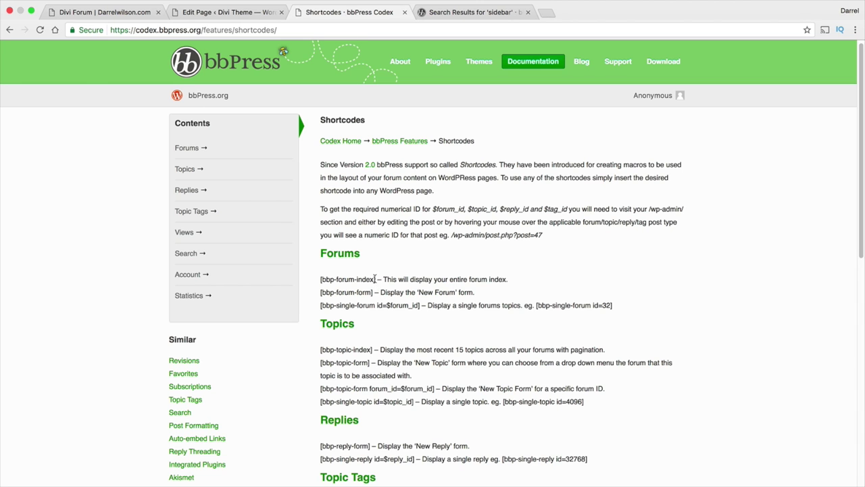
Copy the [bbp-forum-index] shortcode from the bbPress Codex and return to the Divi Forum editor.
{"action": "left_click_drag", "start_coordinate": [375, 279], "coordinate": [318, 278]}
{"action": "right_click", "coordinate": [323, 278]}
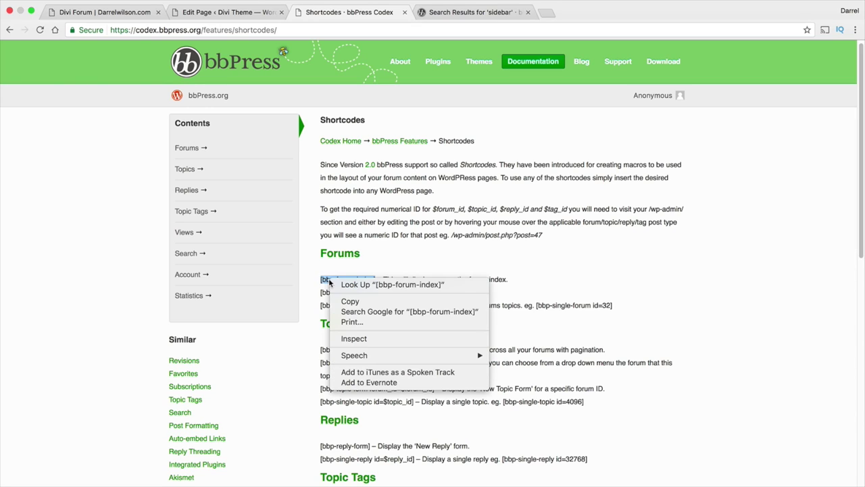
{"action": "left_click", "coordinate": [351, 297]}
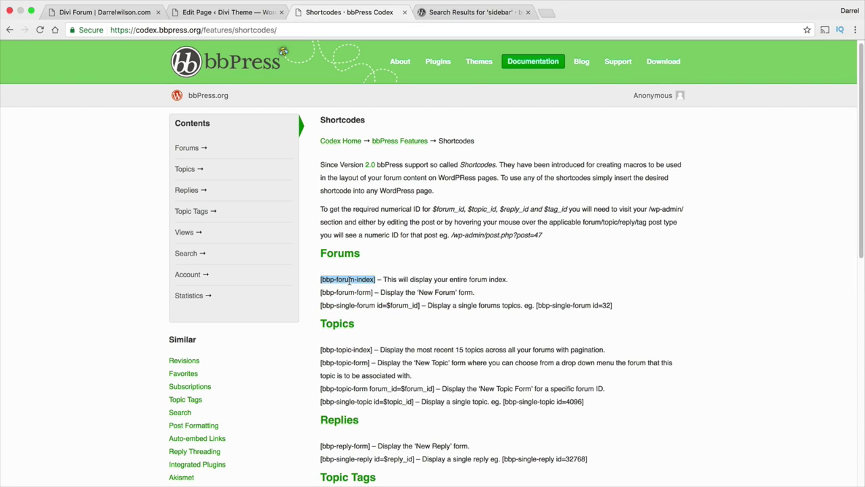
{"action": "left_click", "coordinate": [184, 10]}
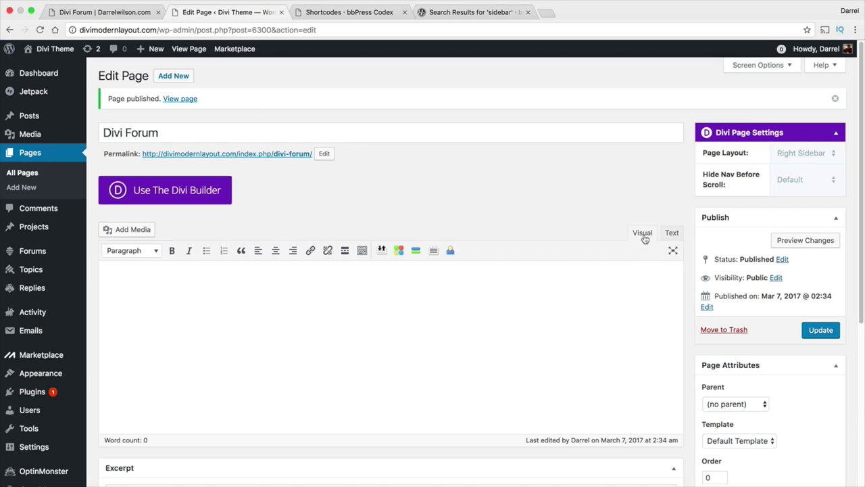
Paste [bbp-forum-index] into the Divi Forum page's Text editor and update the page.
{"action": "left_click", "coordinate": [671, 233]}
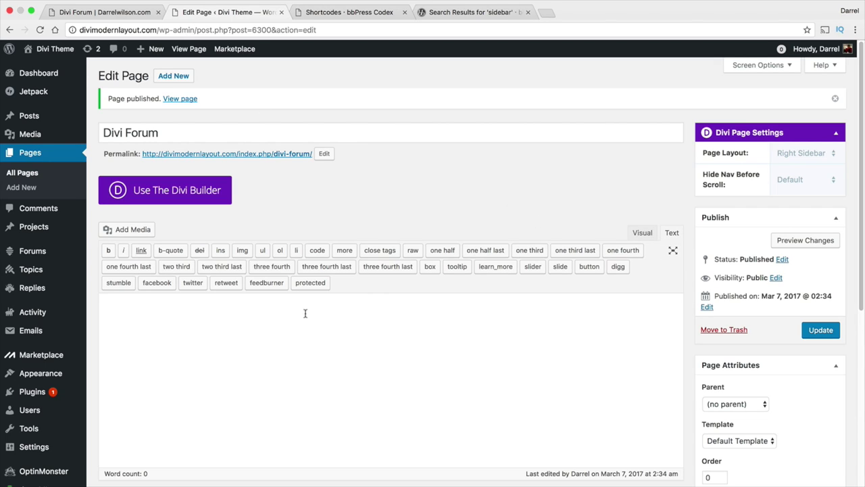
{"action": "right_click", "coordinate": [179, 326]}
{"action": "left_click", "coordinate": [209, 376]}
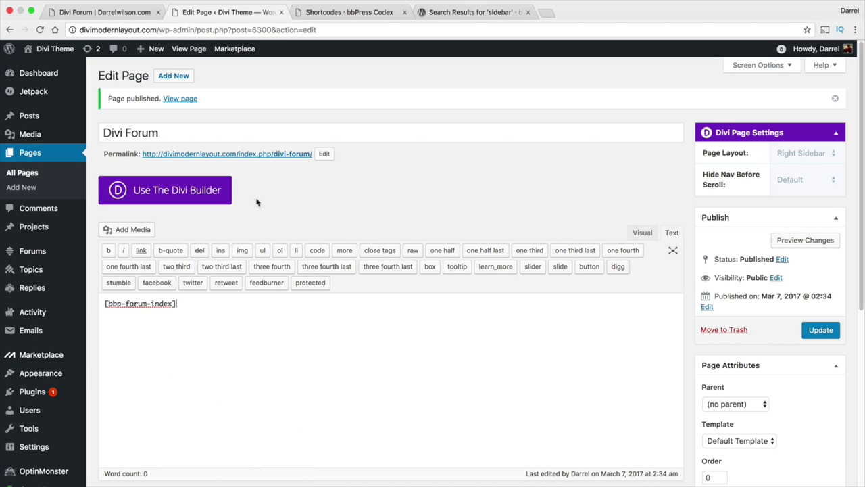
{"action": "left_click", "coordinate": [815, 330]}
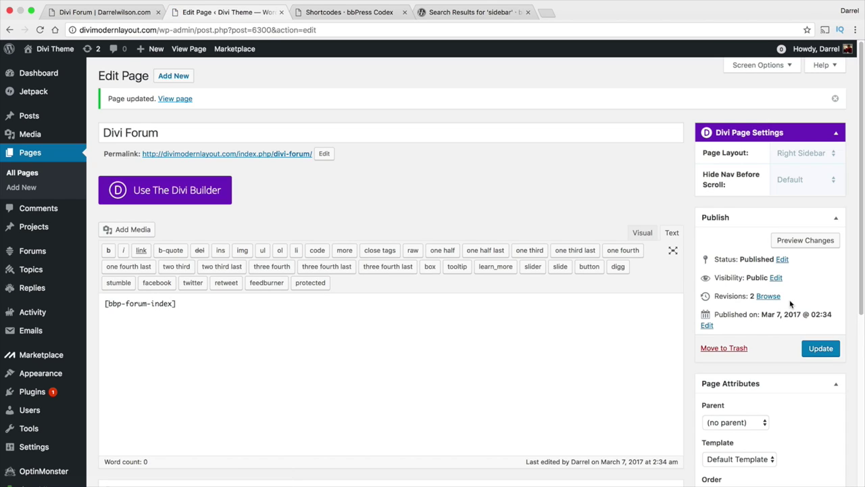
Preview the Divi Forum page and open its Welcome To WordPress Tutorials forum listing.
{"action": "left_click", "coordinate": [791, 245]}
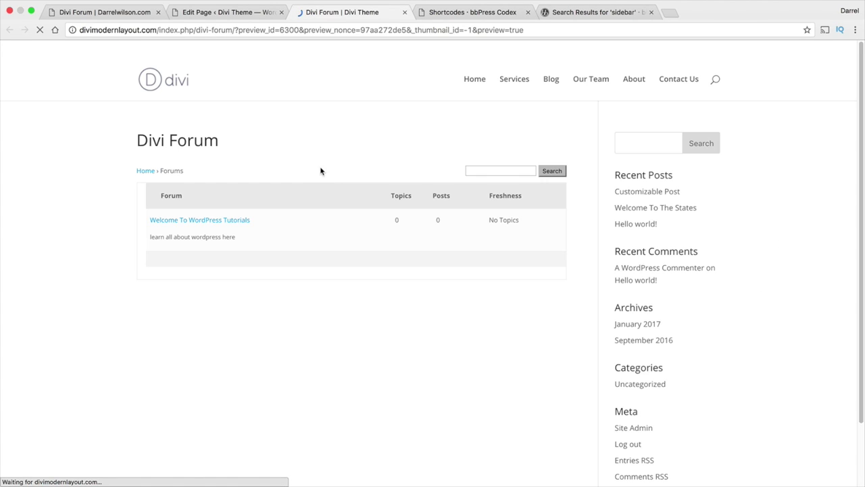
{"action": "left_click", "coordinate": [223, 221]}
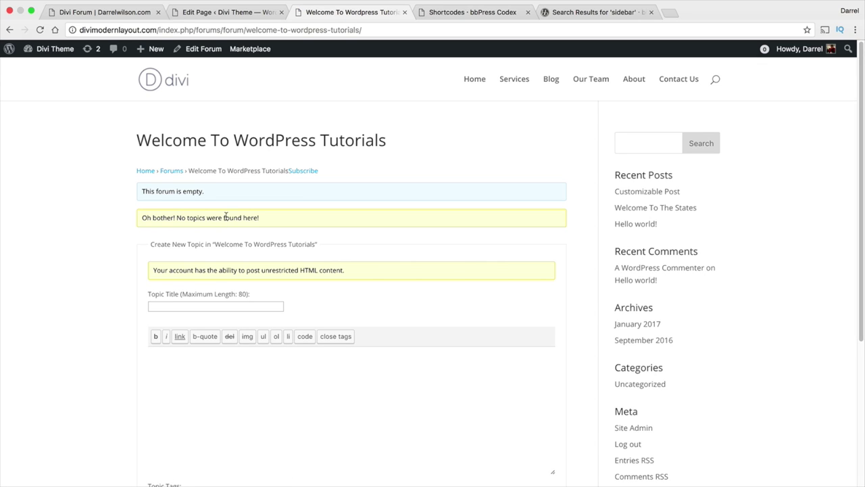
{"action": "mouse_move", "coordinate": [211, 192]}
{"action": "left_mouse_down"}
{"action": "mouse_move", "coordinate": [144, 191]}
{"action": "mouse_move", "coordinate": [195, 192]}
{"action": "left_mouse_up"}
{"action": "left_click", "coordinate": [228, 12]}
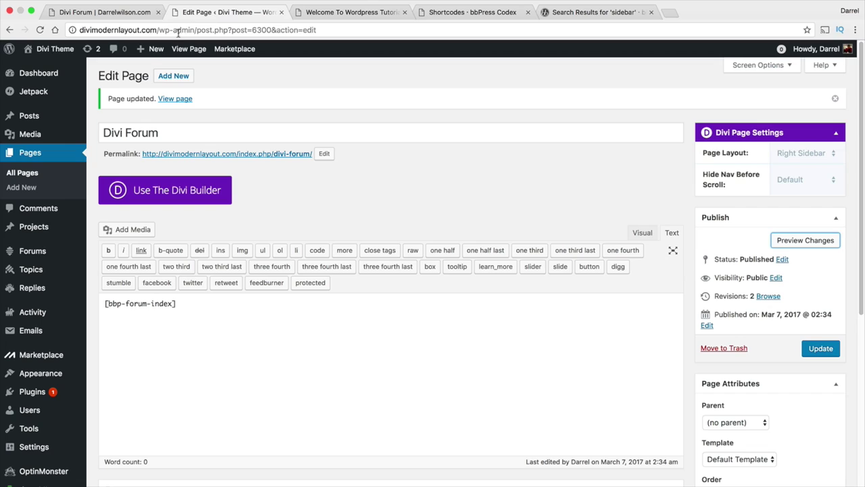
Assign the topic 'Best ecommerce themes?' to the Welcome To Wordpress Tutorials forum and update it.
{"action": "mouse_move", "coordinate": [48, 270]}
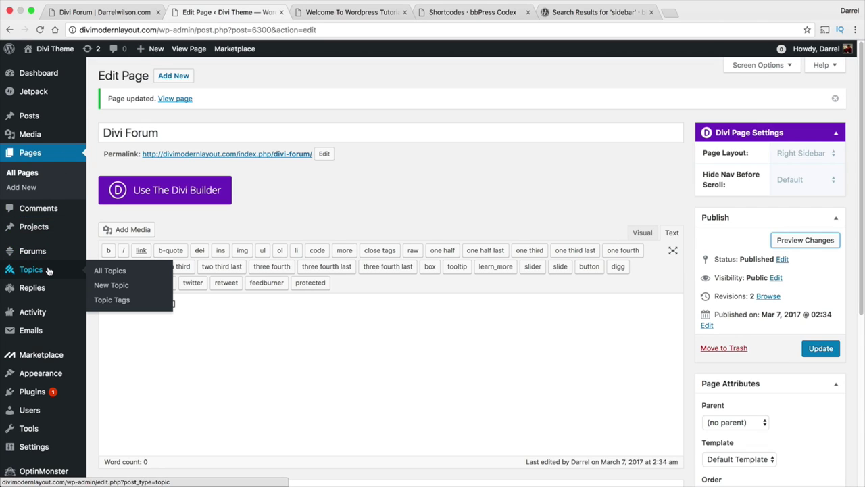
{"action": "left_click", "coordinate": [103, 272]}
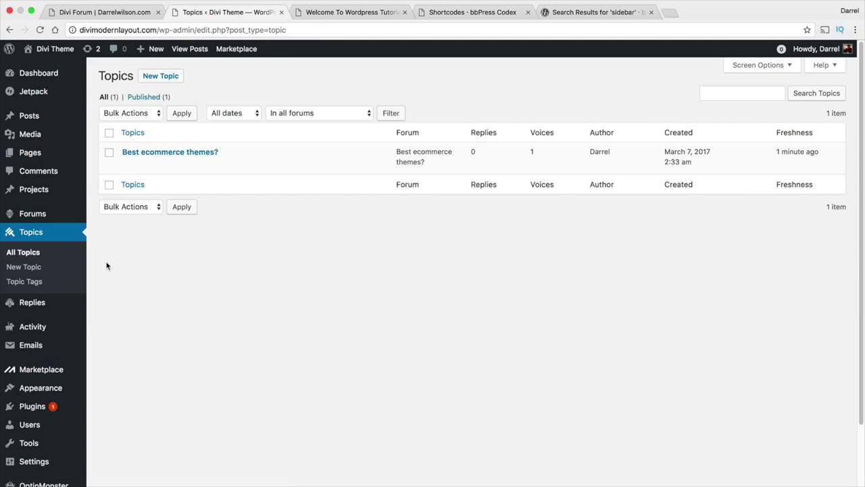
{"action": "mouse_move", "coordinate": [165, 150]}
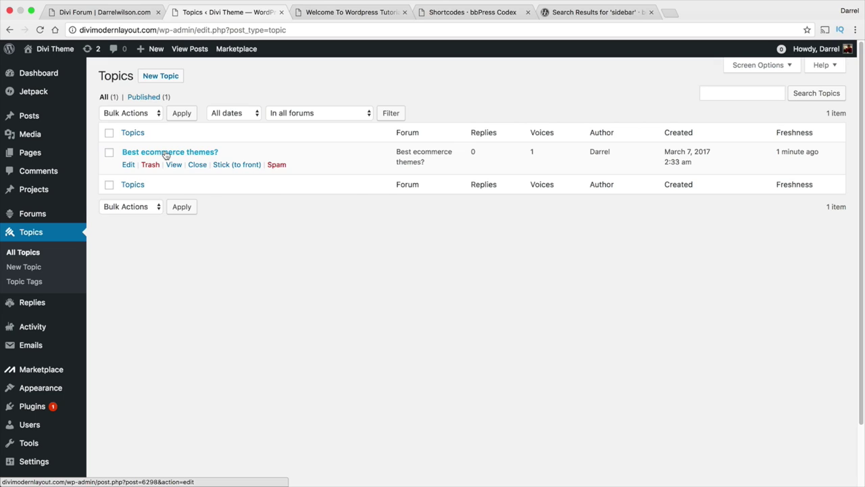
{"action": "left_click", "coordinate": [165, 153]}
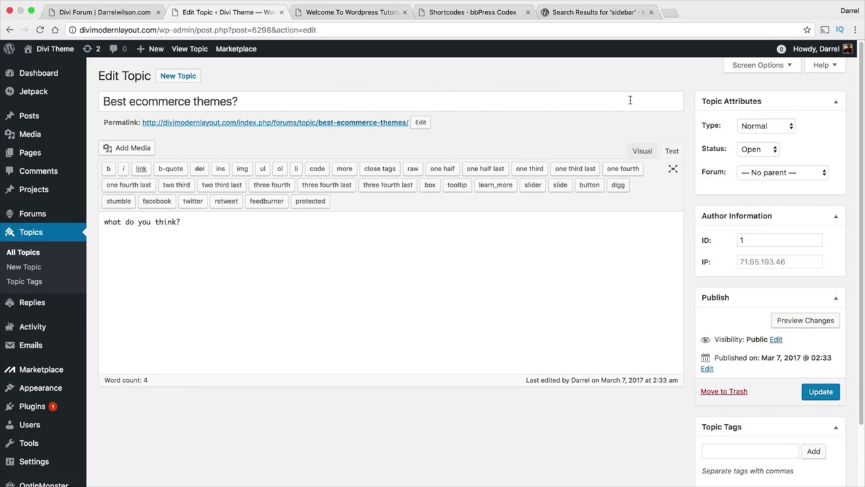
{"action": "left_click", "coordinate": [761, 173]}
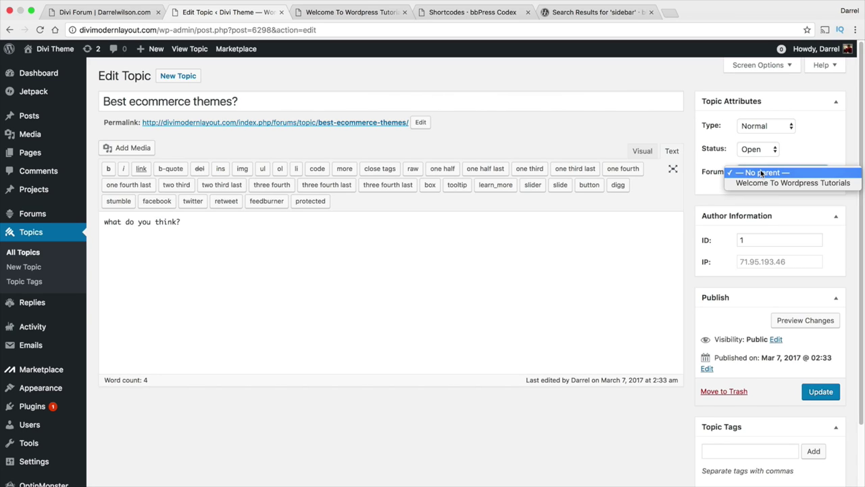
{"action": "left_click", "coordinate": [762, 183]}
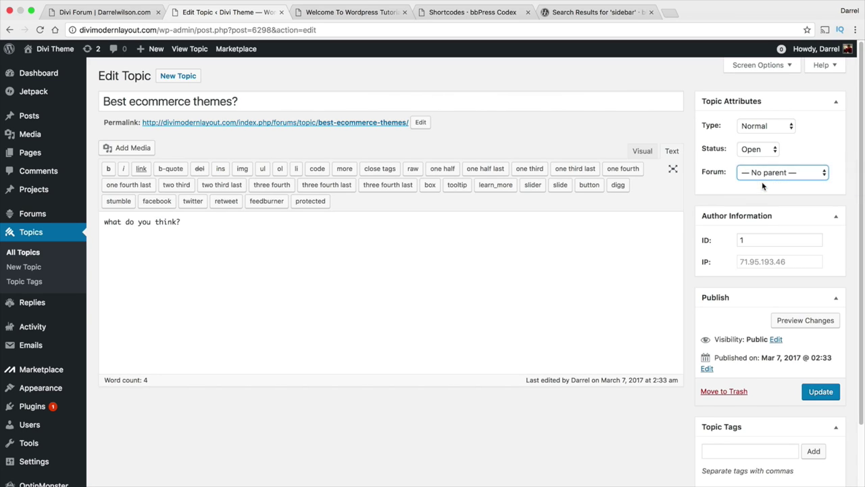
{"action": "left_click", "coordinate": [811, 396]}
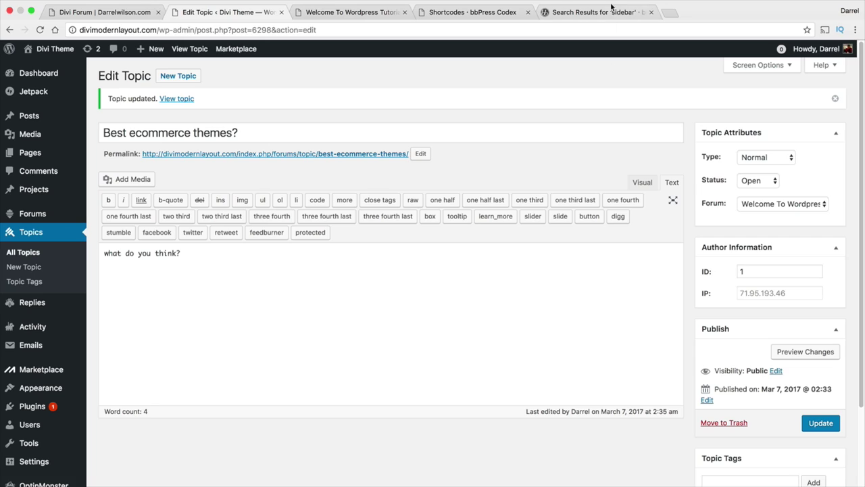
{"action": "left_click_drag", "start_coordinate": [241, 133], "coordinate": [94, 130]}
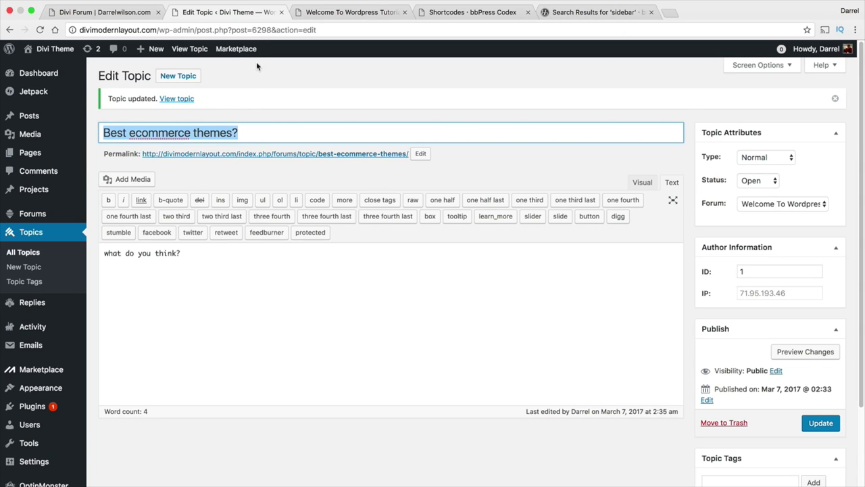
{"action": "left_click", "coordinate": [348, 12]}
{"action": "left_click", "coordinate": [134, 13]}
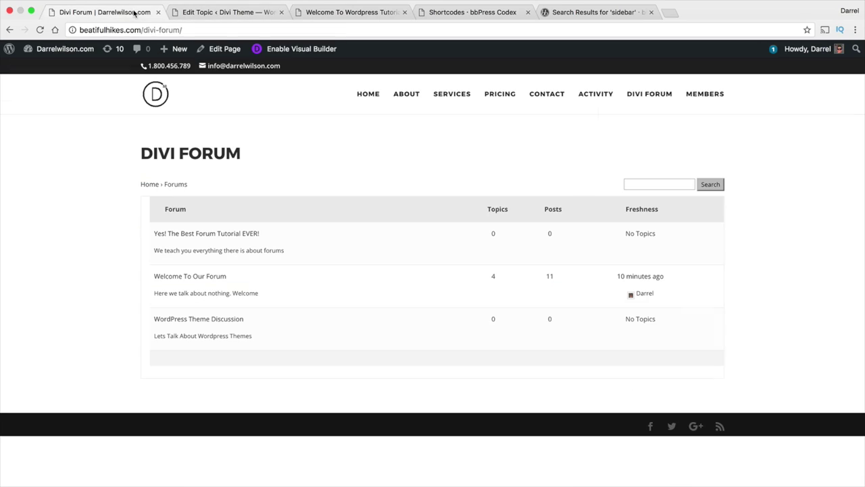
{"action": "left_click", "coordinate": [348, 13]}
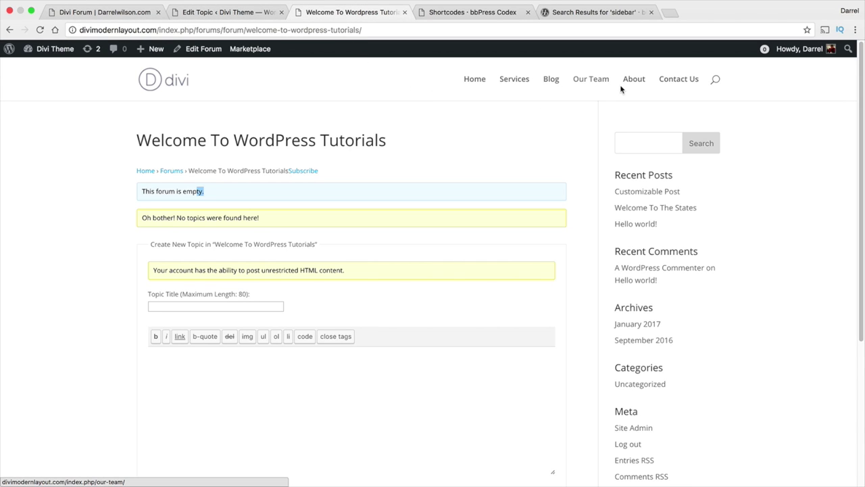
{"action": "left_click", "coordinate": [171, 173]}
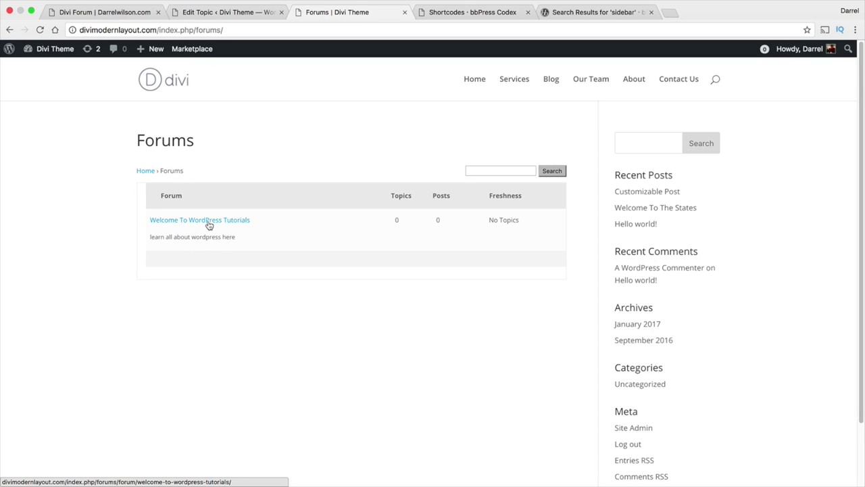
{"action": "left_click", "coordinate": [209, 223]}
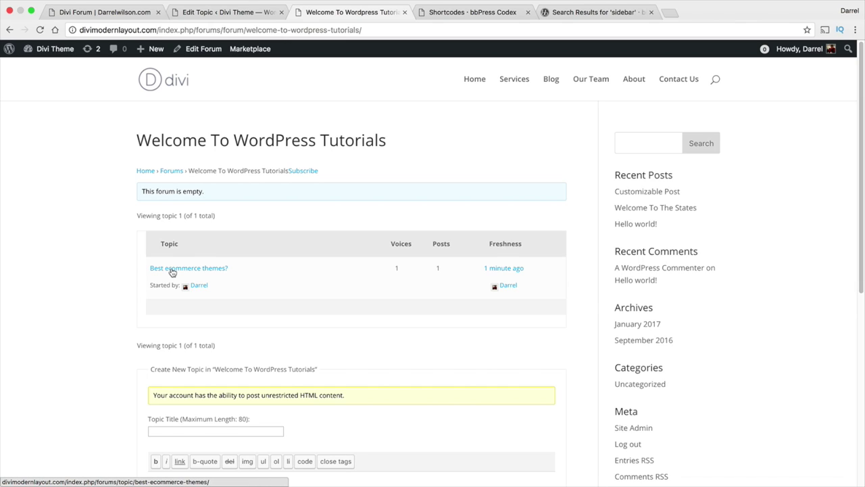
{"action": "left_click", "coordinate": [211, 13]}
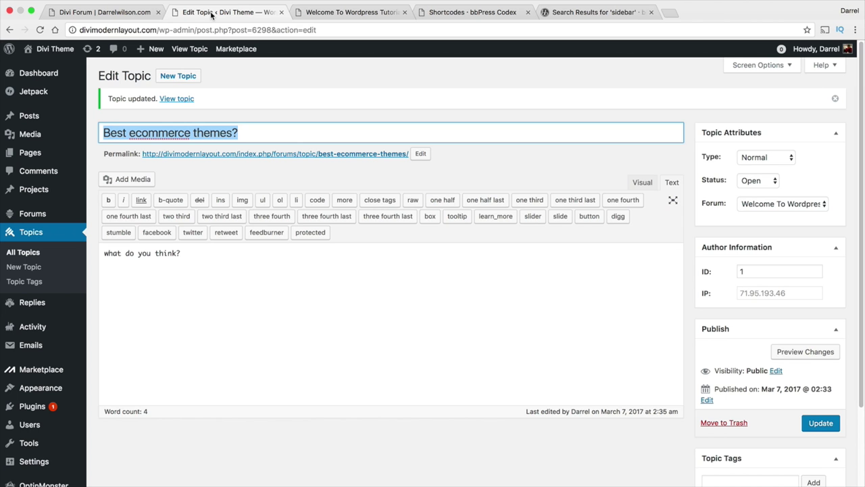
Start a new topic titled 'Read The rules first' with the body 'test'.
{"action": "left_click", "coordinate": [33, 269]}
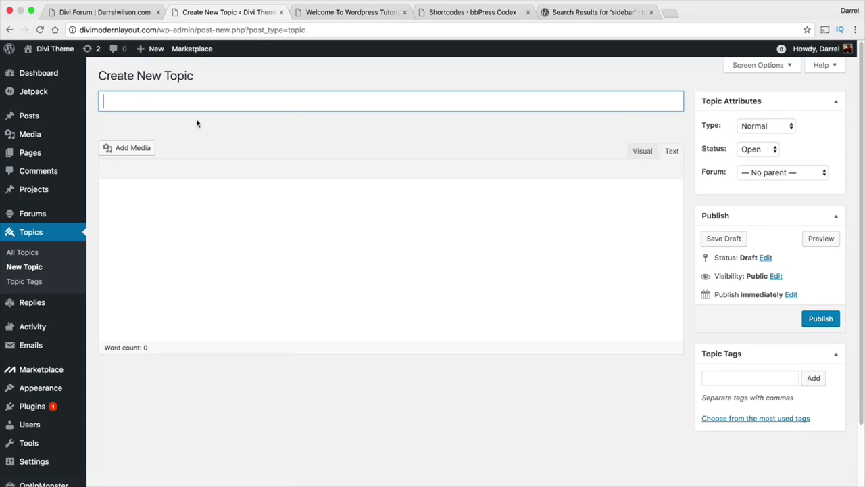
{"action": "type", "text": "Read"}
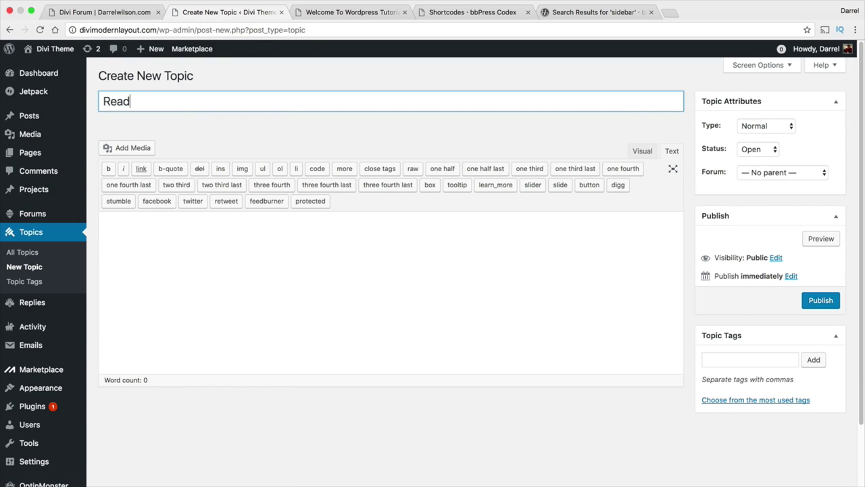
{"action": "type", "text": " The ruole"}
{"action": "key", "text": "BackSpace"}
{"action": "key", "text": "BackSpace"}
{"action": "key", "text": "BackSpace"}
{"action": "type", "text": "les Fur"}
{"action": "key", "text": "BackSpace"}
{"action": "key", "text": "BackSpace"}
{"action": "key", "text": "BackSpace"}
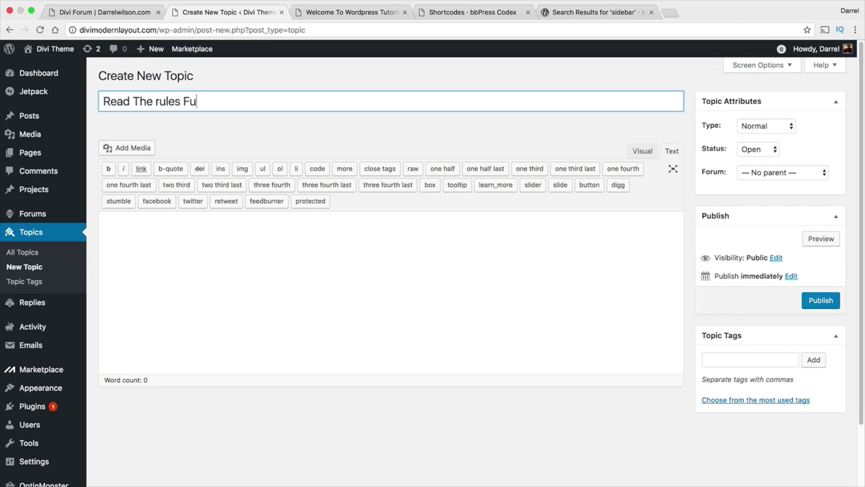
{"action": "type", "text": "first"}
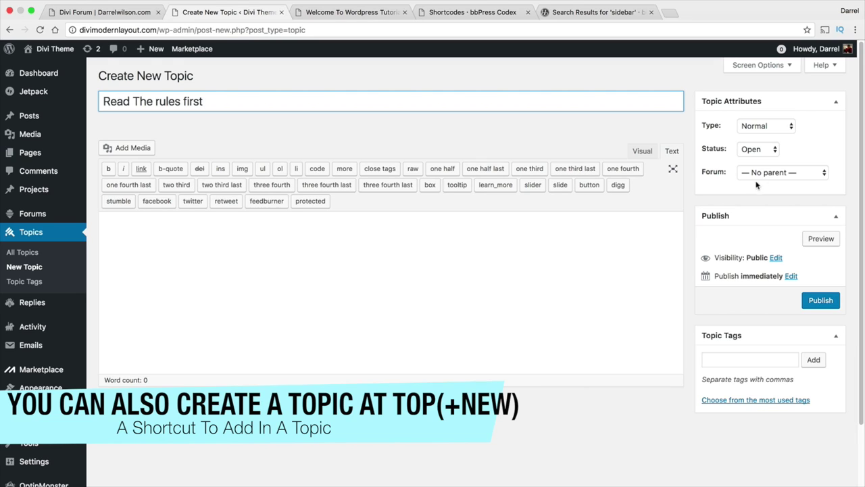
{"action": "left_click", "coordinate": [583, 276]}
{"action": "type", "text": "test"}
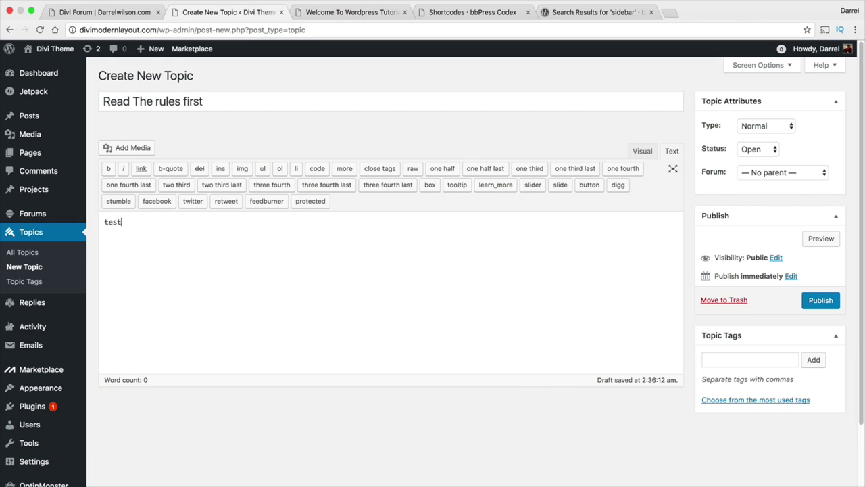
File it in Welcome To Wordpress Tutorials as a Super Sticky topic and publish it.
{"action": "left_click", "coordinate": [784, 172]}
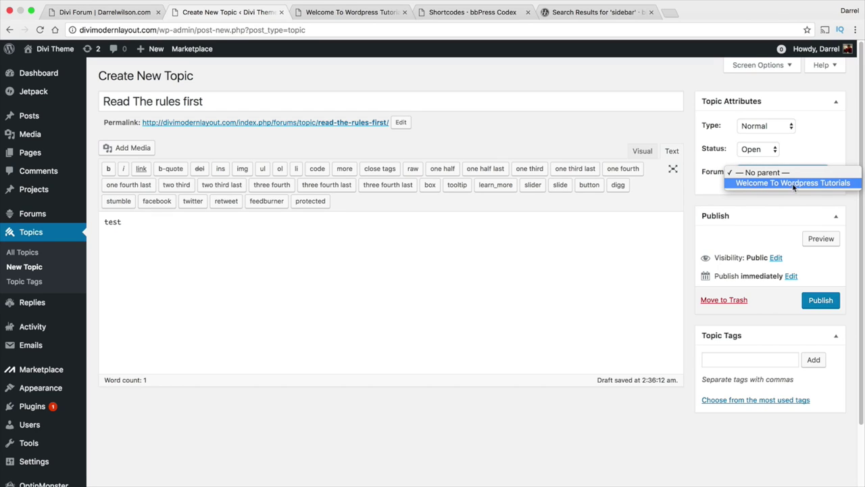
{"action": "left_click", "coordinate": [817, 184]}
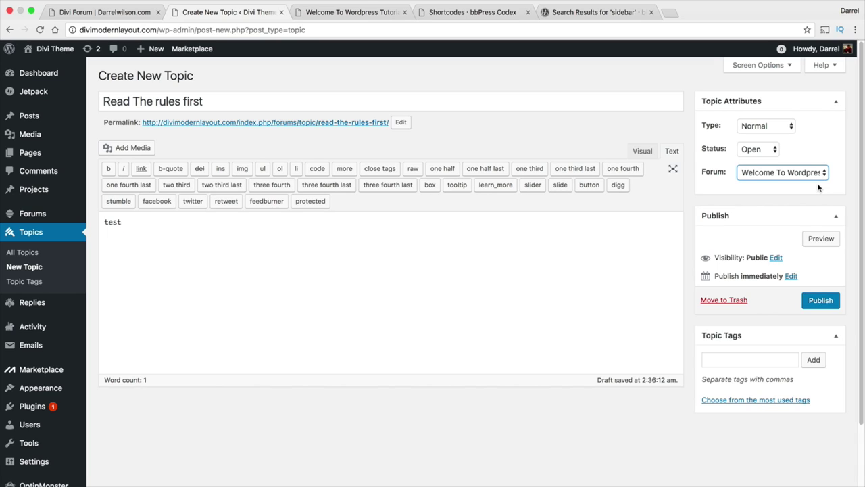
{"action": "left_click", "coordinate": [775, 129]}
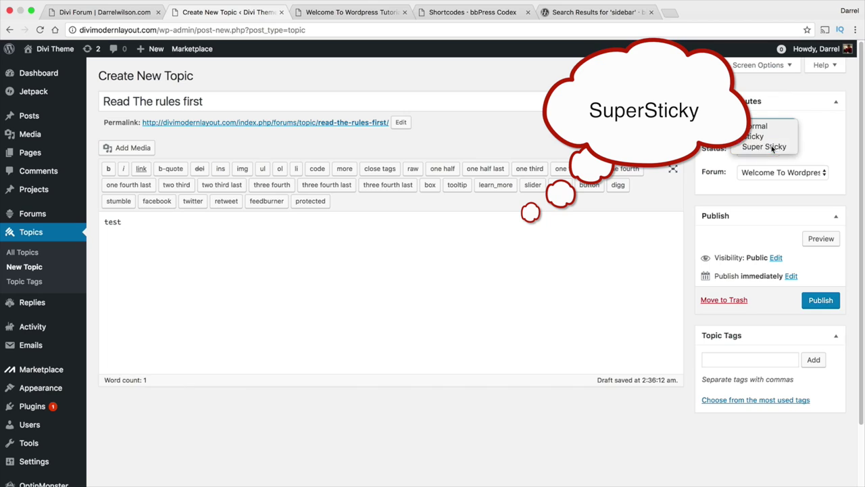
{"action": "left_click", "coordinate": [771, 145]}
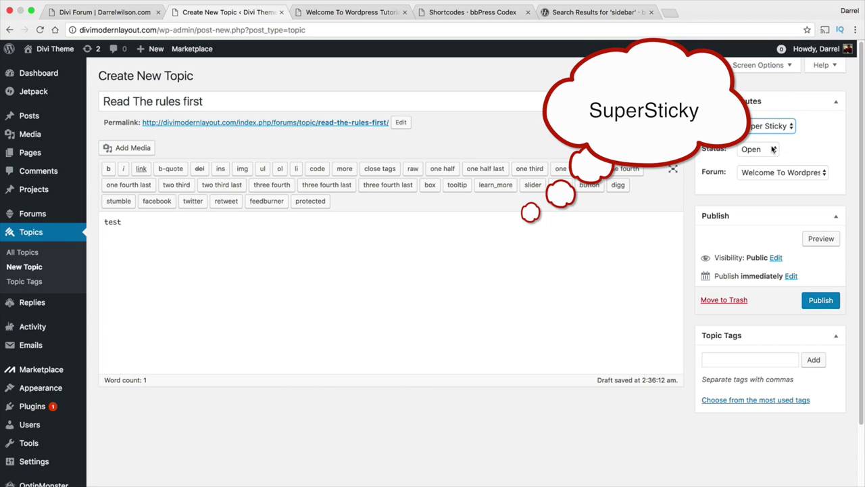
{"action": "left_click", "coordinate": [774, 126]}
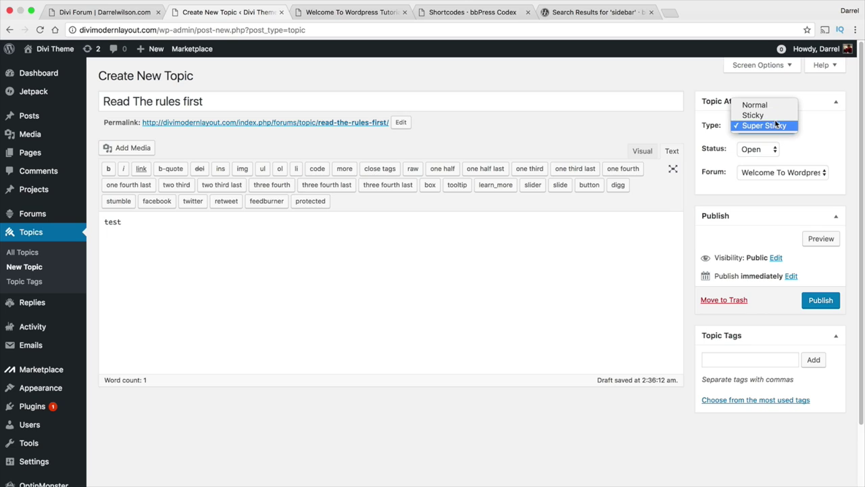
{"action": "left_click", "coordinate": [767, 126]}
{"action": "left_click", "coordinate": [820, 302]}
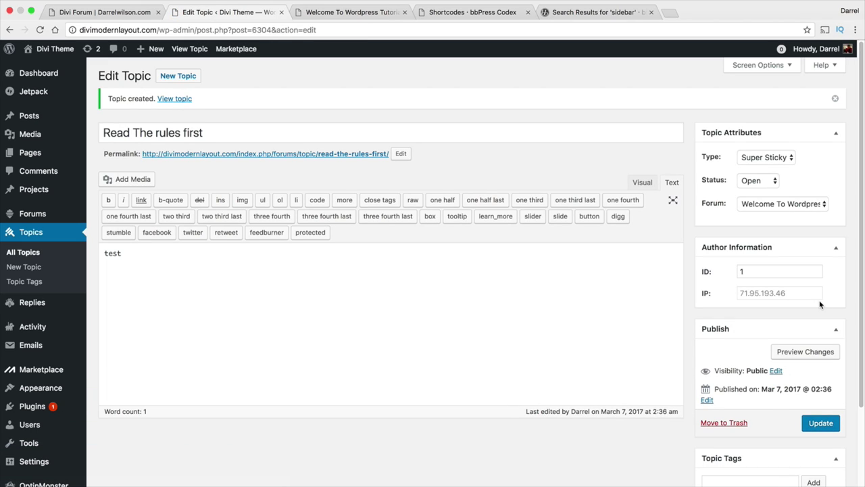
{"action": "left_click", "coordinate": [351, 12]}
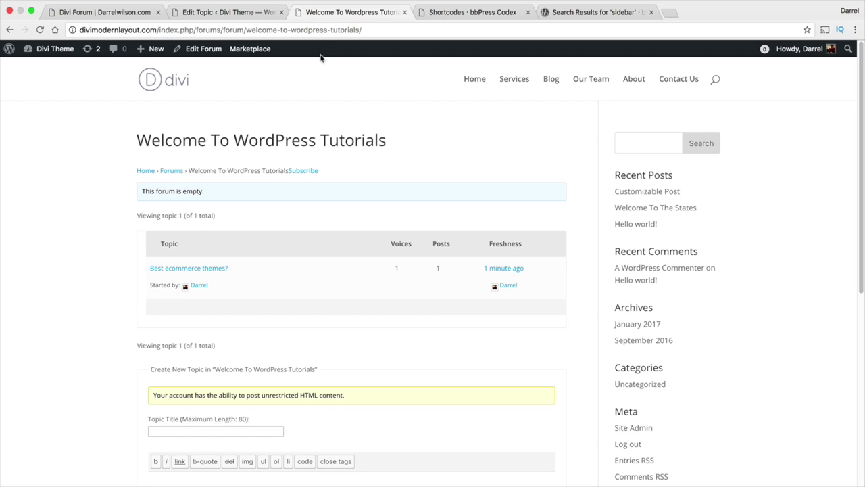
{"action": "left_click", "coordinate": [41, 31]}
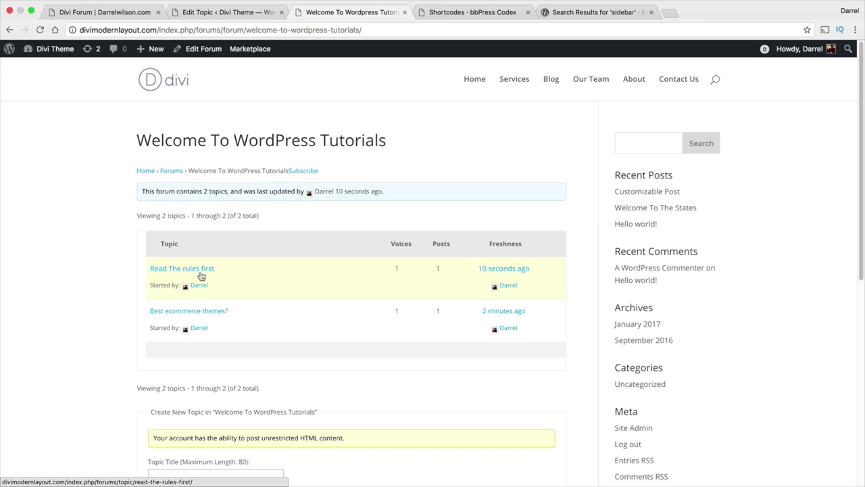
{"action": "left_click", "coordinate": [236, 13]}
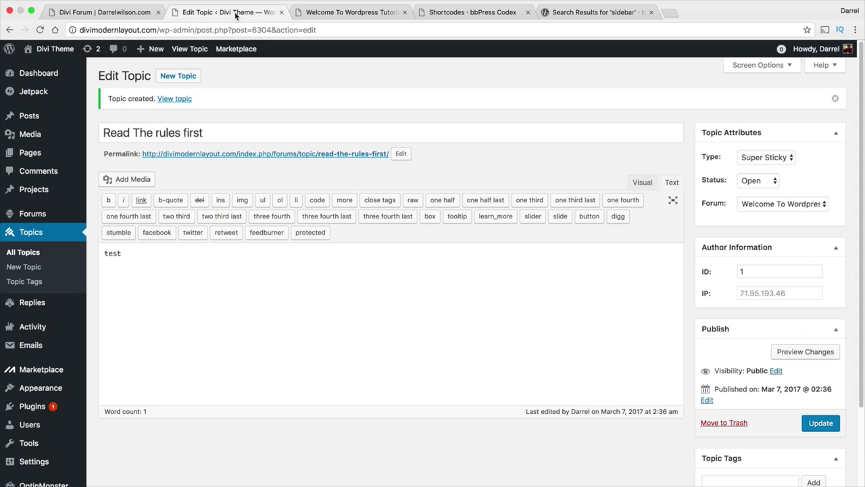
Start a new topic 'Before you talk about wordpress, click here' with the placeholder body 'test'.
{"action": "left_click", "coordinate": [177, 76]}
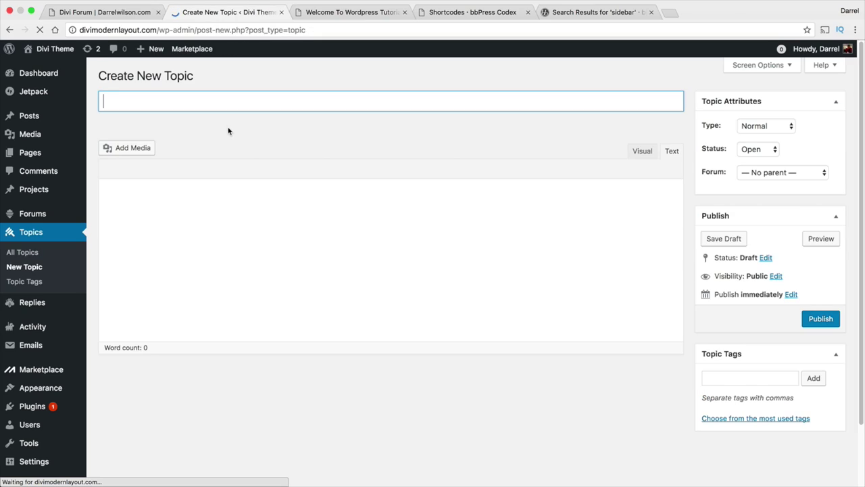
{"action": "type", "text": "Be"}
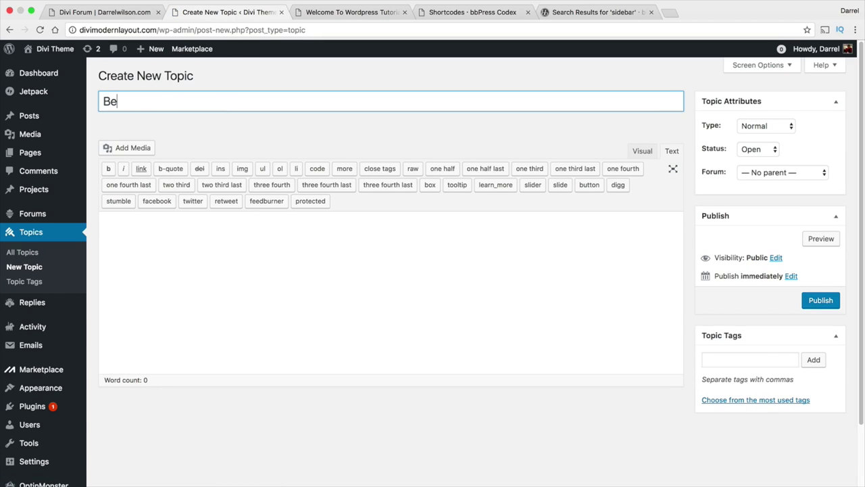
{"action": "type", "text": "fore you talk about wopr"}
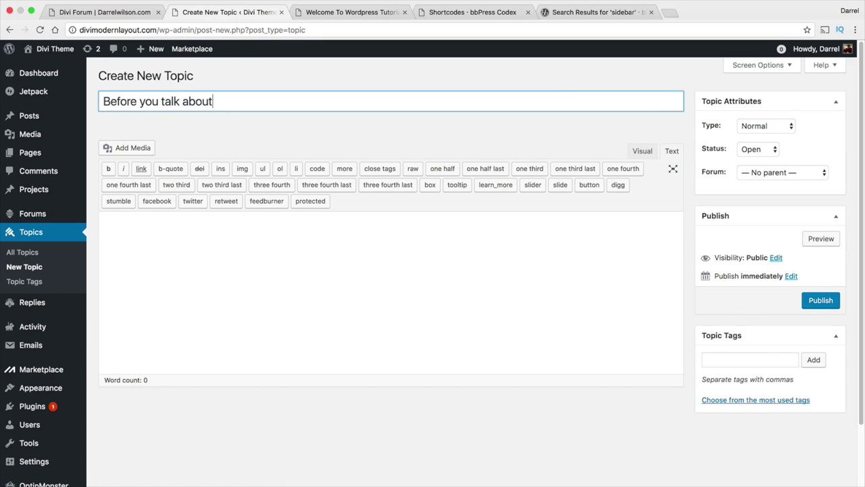
{"action": "key", "text": "BackSpace"}
{"action": "key", "text": "BackSpace"}
{"action": "type", "text": "rdpress, cli"}
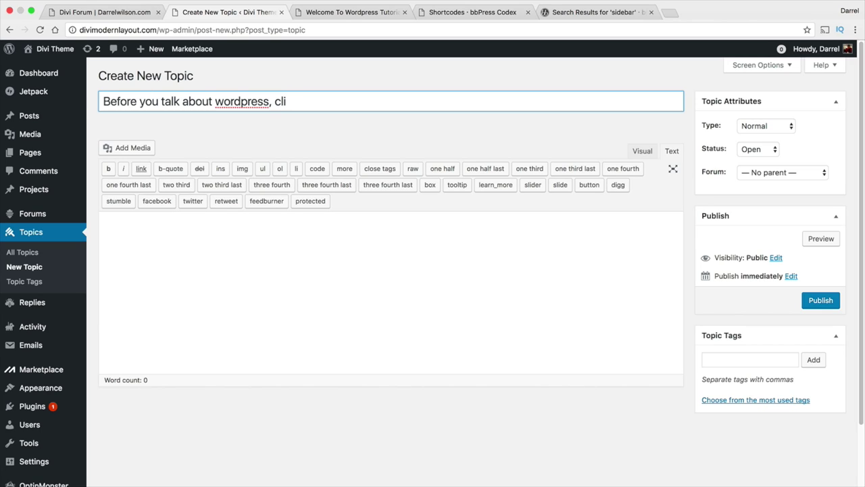
{"action": "type", "text": "ck here"}
{"action": "key", "text": "Tab"}
{"action": "type", "text": "te"}
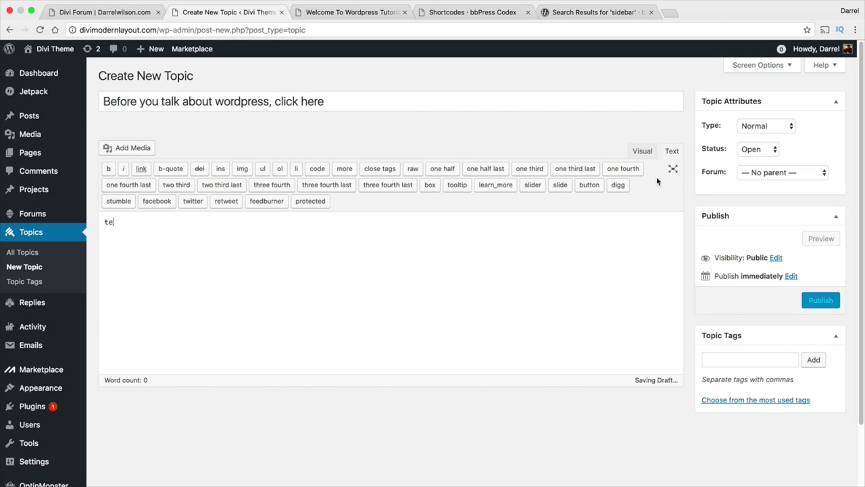
{"action": "type", "text": "st"}
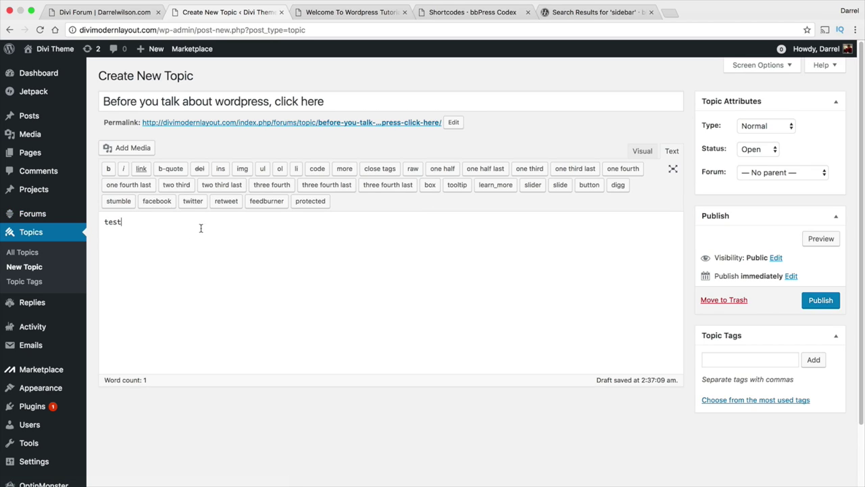
{"action": "double_click", "coordinate": [117, 222]}
Search the web for 'dummytext' and open the Blind Text Generator site.
{"action": "left_click", "coordinate": [666, 13]}
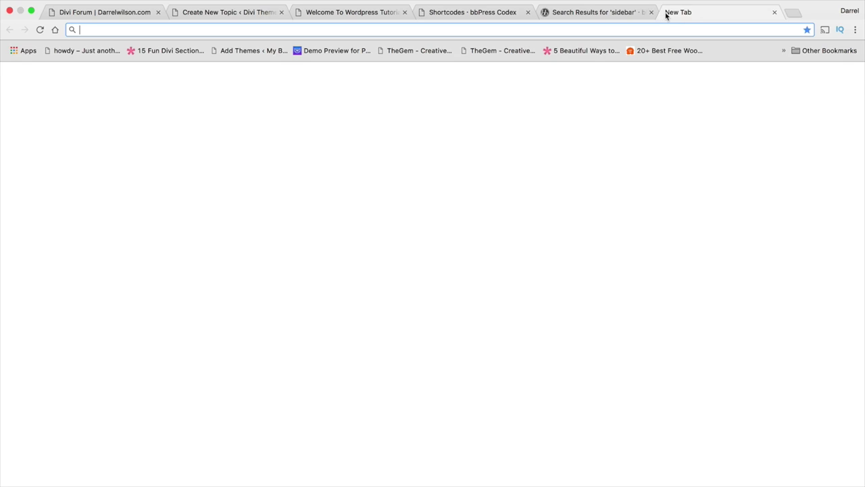
{"action": "type", "text": "dummy"}
{"action": "key", "text": "Return"}
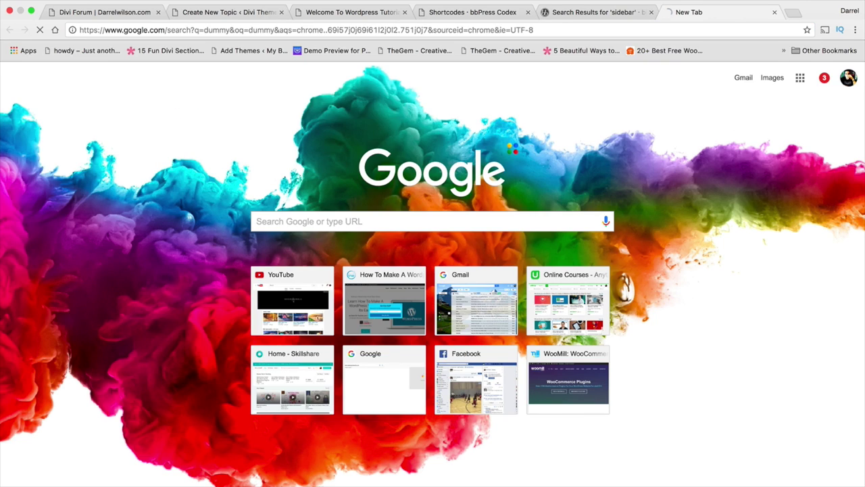
{"action": "type", "text": "text"}
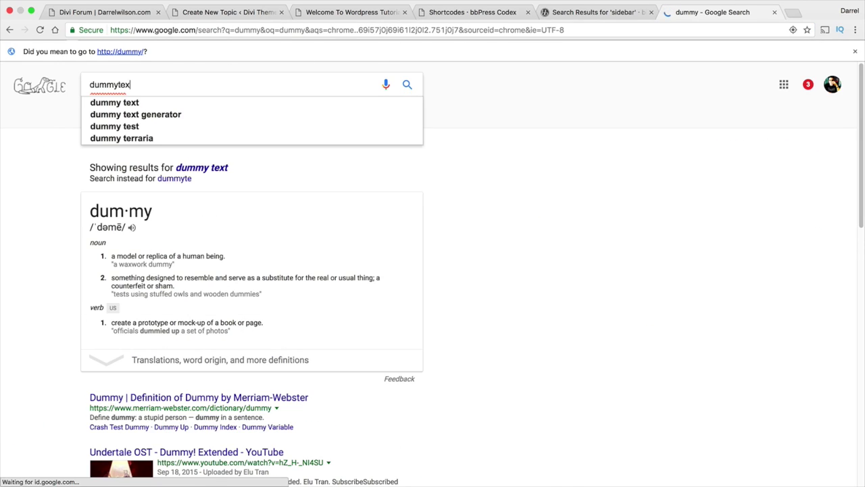
{"action": "key", "text": "Return"}
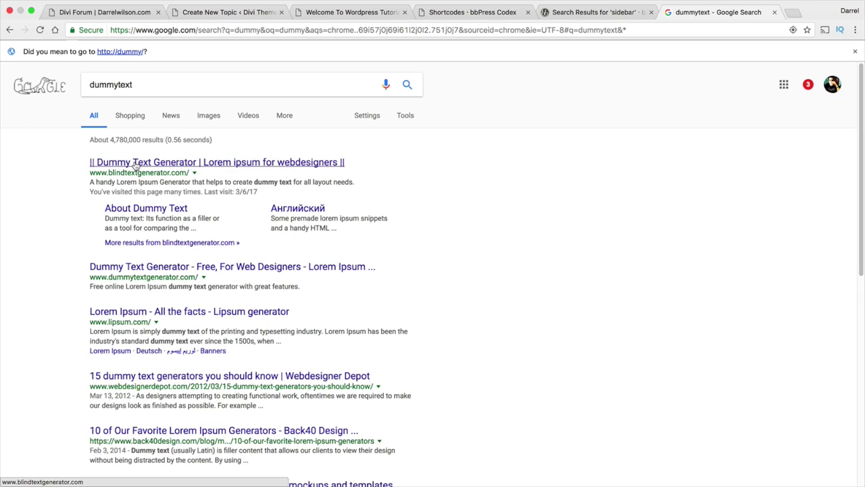
{"action": "left_click", "coordinate": [135, 164]}
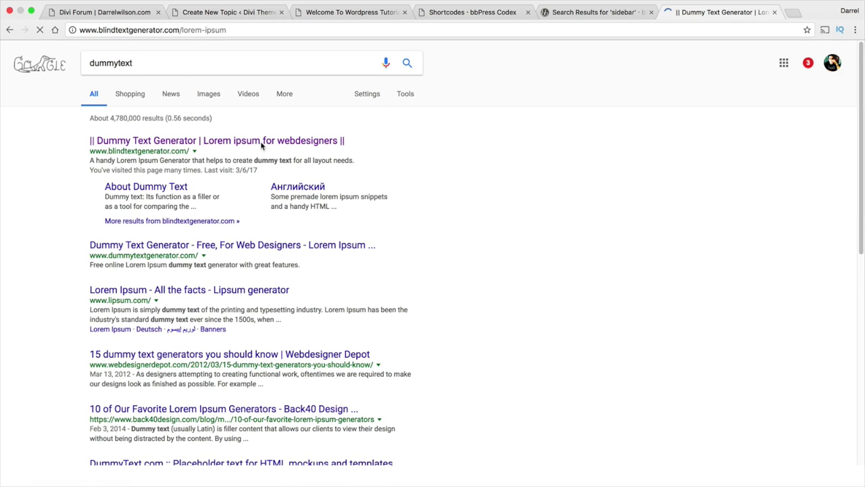
Copy the opening lorem ipsum lines and return to the Create New Topic page.
{"action": "left_click_drag", "start_coordinate": [413, 158], "coordinate": [385, 134]}
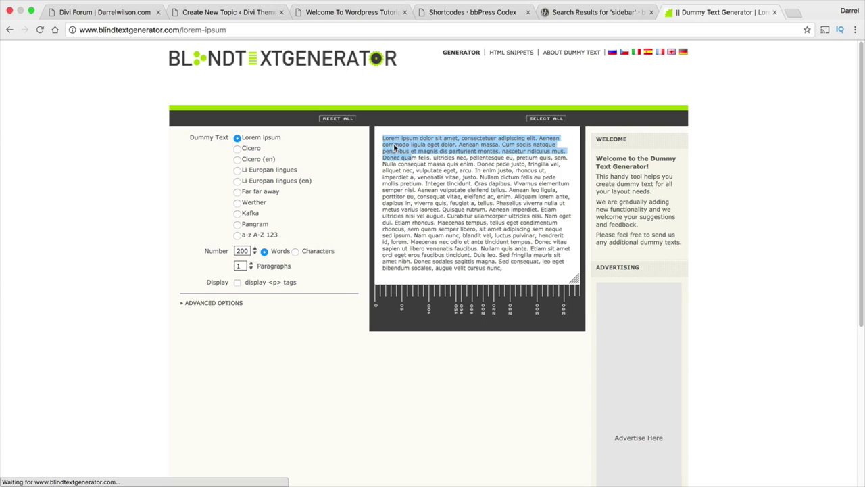
{"action": "right_click", "coordinate": [399, 140]}
{"action": "left_click", "coordinate": [413, 167]}
{"action": "left_click", "coordinate": [228, 12]}
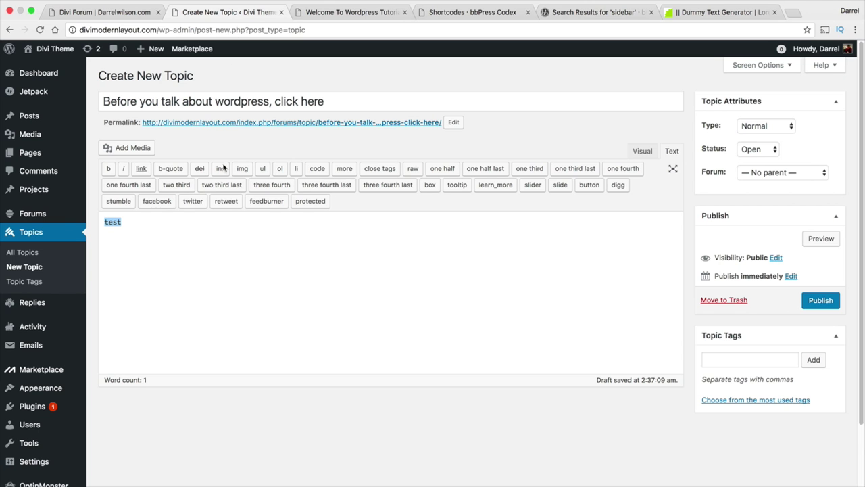
Replace the placeholder body 'test' with the copied lorem ipsum text in Visual mode.
{"action": "key", "text": "BackSpace"}
{"action": "left_click", "coordinate": [642, 150]}
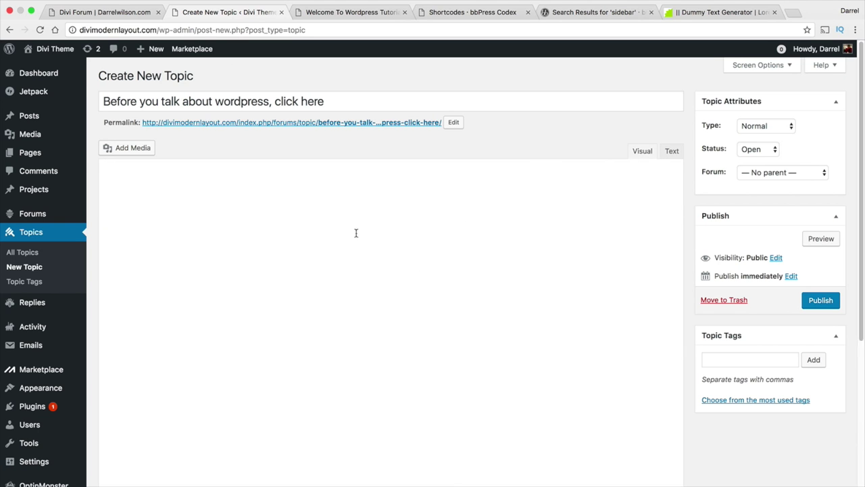
{"action": "right_click", "coordinate": [162, 211]}
{"action": "left_click", "coordinate": [181, 265]}
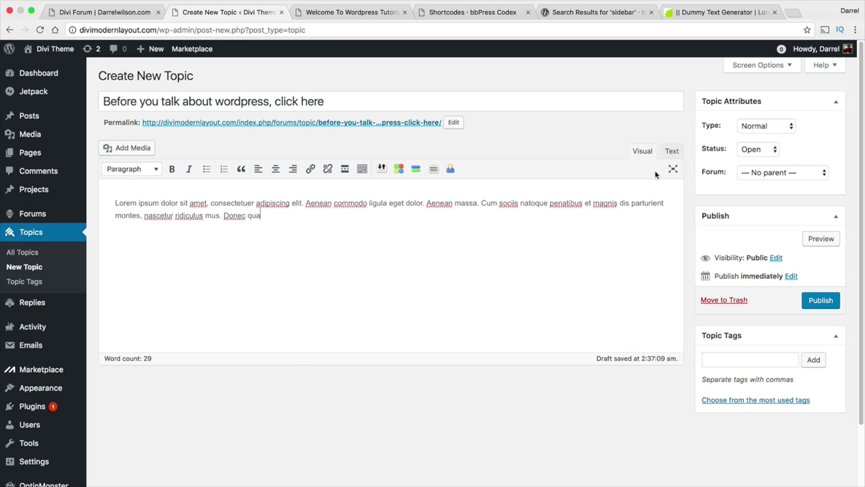
Make the topic Sticky and Open in Welcome To Wordpress Tutorials, and publish it.
{"action": "left_click", "coordinate": [738, 128]}
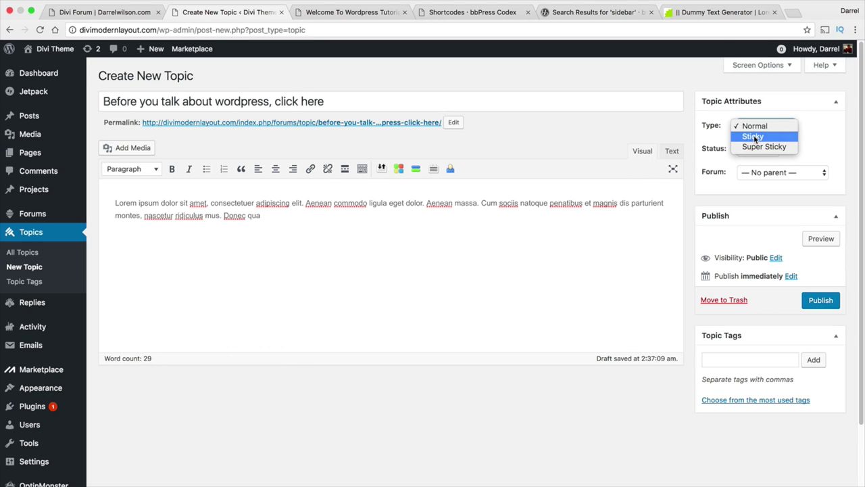
{"action": "left_click", "coordinate": [755, 137]}
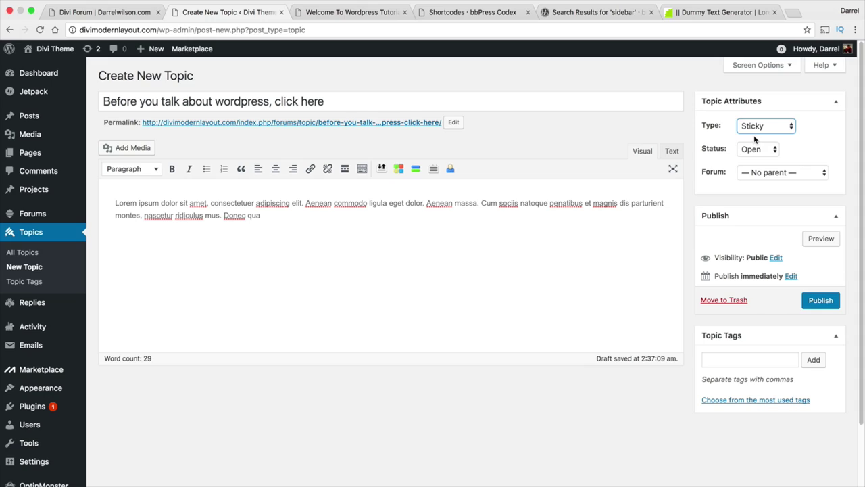
{"action": "left_click", "coordinate": [784, 174]}
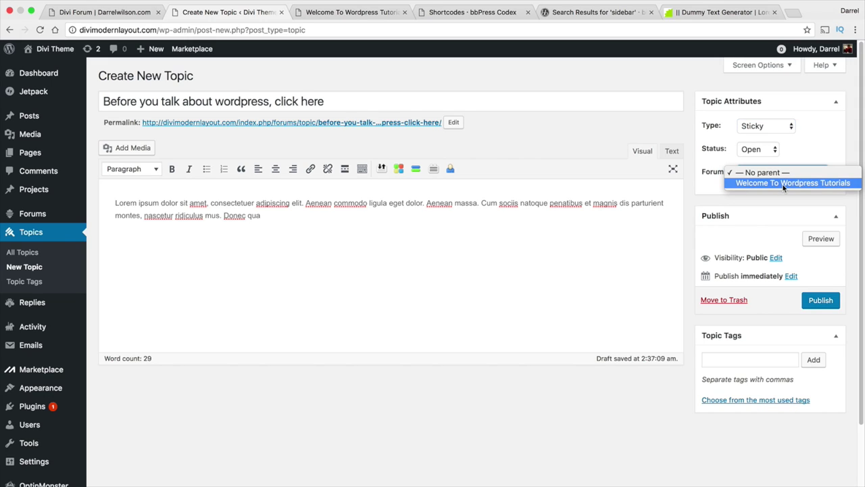
{"action": "left_click", "coordinate": [782, 183]}
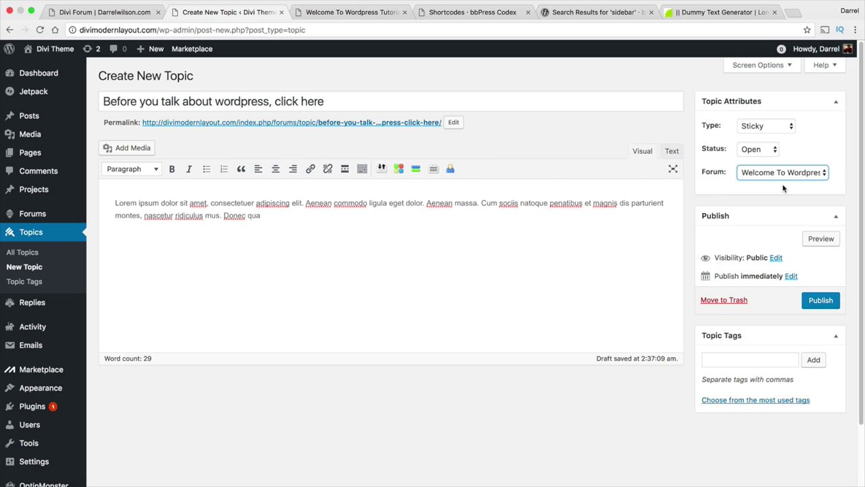
{"action": "left_click", "coordinate": [767, 150]}
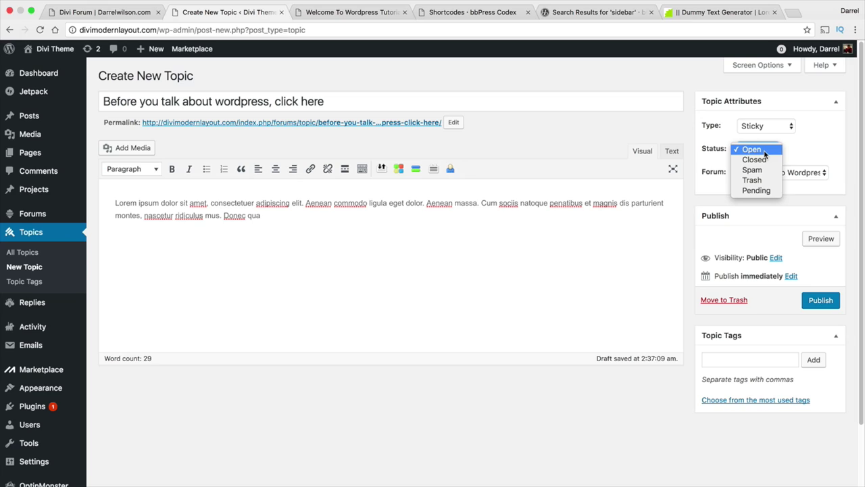
{"action": "left_click", "coordinate": [765, 154]}
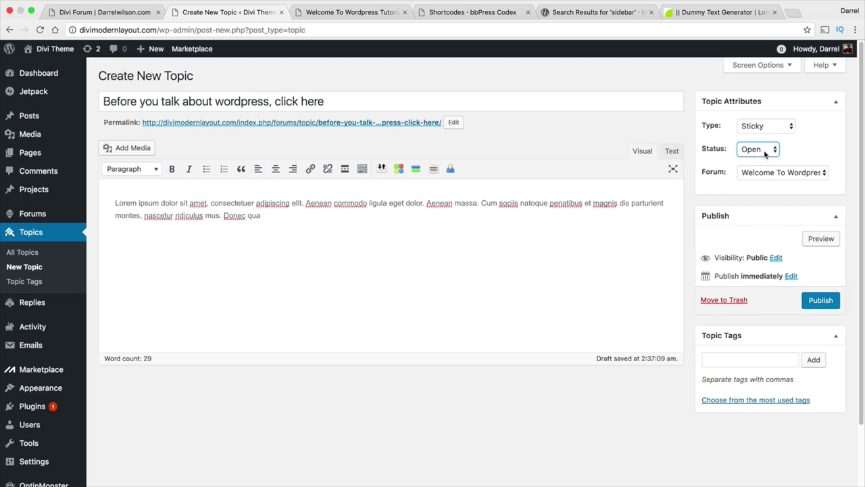
{"action": "left_click", "coordinate": [765, 154]}
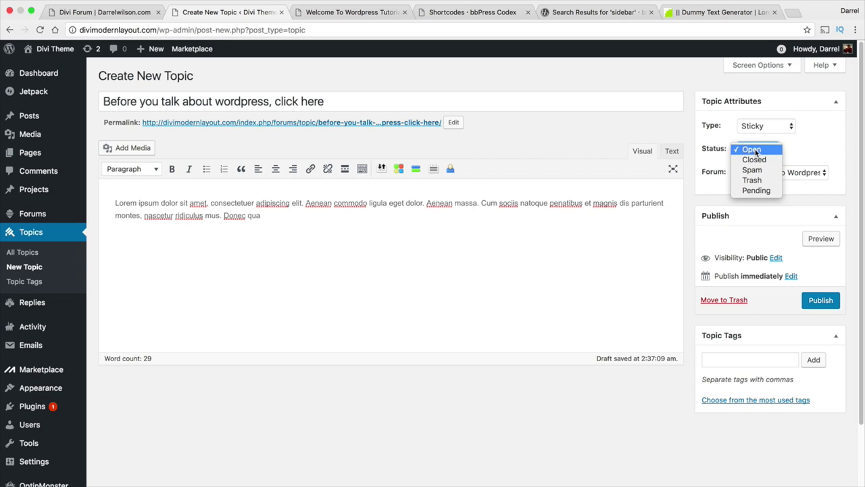
{"action": "left_click", "coordinate": [756, 149]}
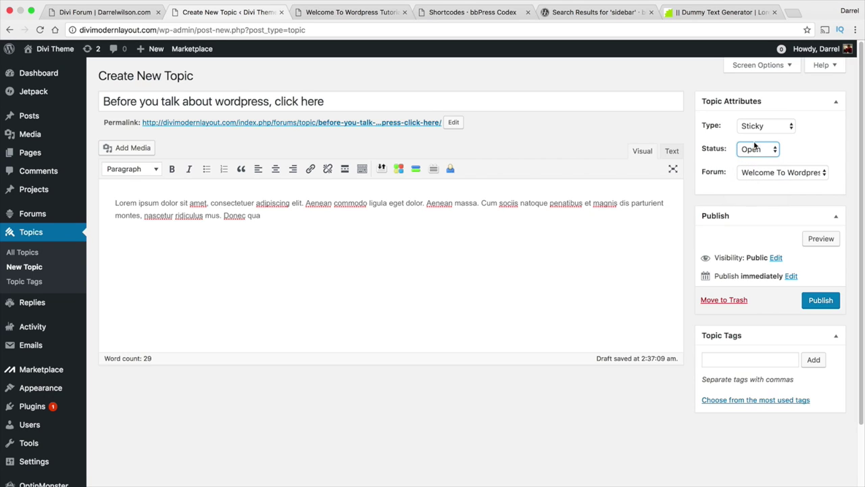
{"action": "left_click", "coordinate": [820, 304]}
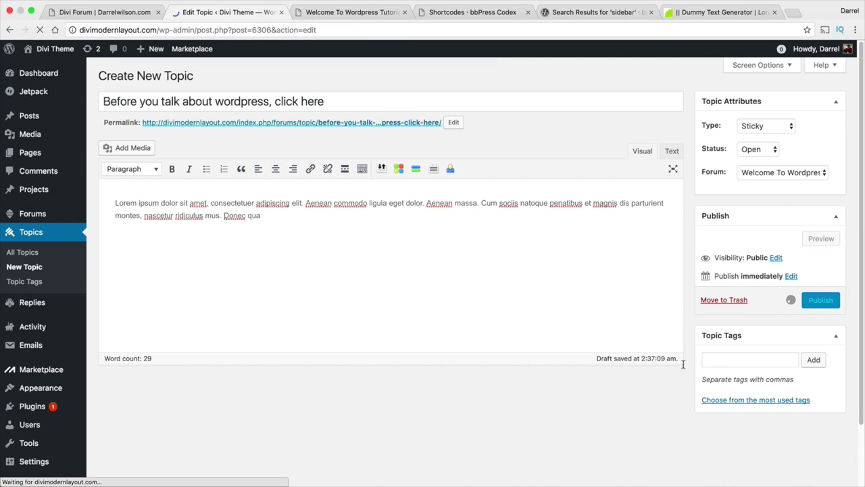
Add the tags divi, theme and wordpress to the published topic.
{"action": "scroll", "coordinate": [739, 371], "scroll_direction": "down", "scroll_amount": 1}
{"action": "left_click", "coordinate": [744, 452]}
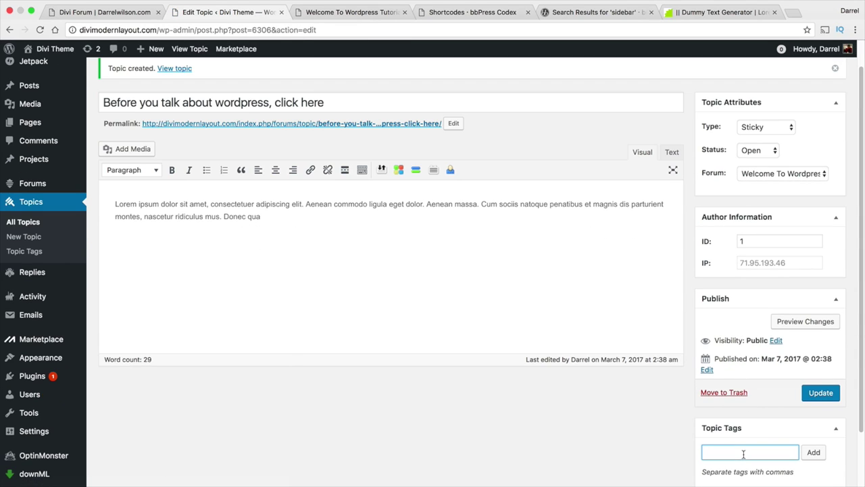
{"action": "type", "text": "divi"}
{"action": "key", "text": "Return"}
{"action": "type", "text": "theme"}
{"action": "key", "text": "Return"}
{"action": "type", "text": "wordpress"}
{"action": "key", "text": "Return"}
{"action": "scroll", "coordinate": [770, 399], "scroll_direction": "down", "scroll_amount": 3}
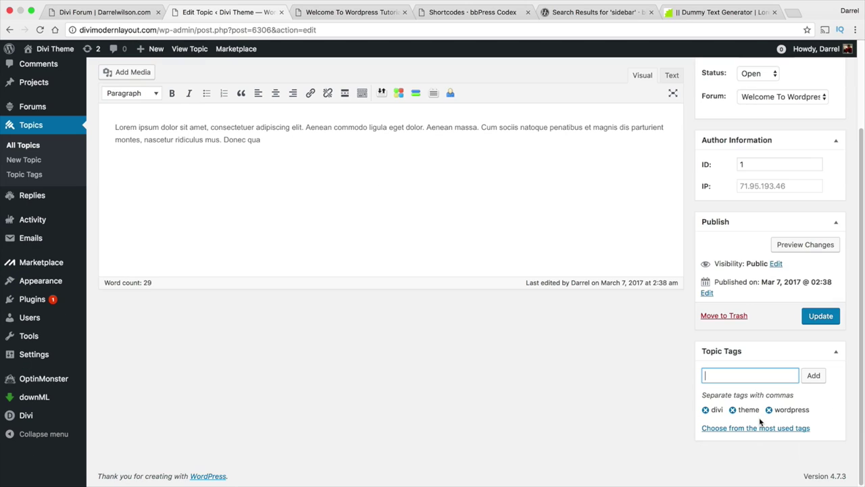
{"action": "scroll", "coordinate": [760, 418], "scroll_direction": "up", "scroll_amount": 2}
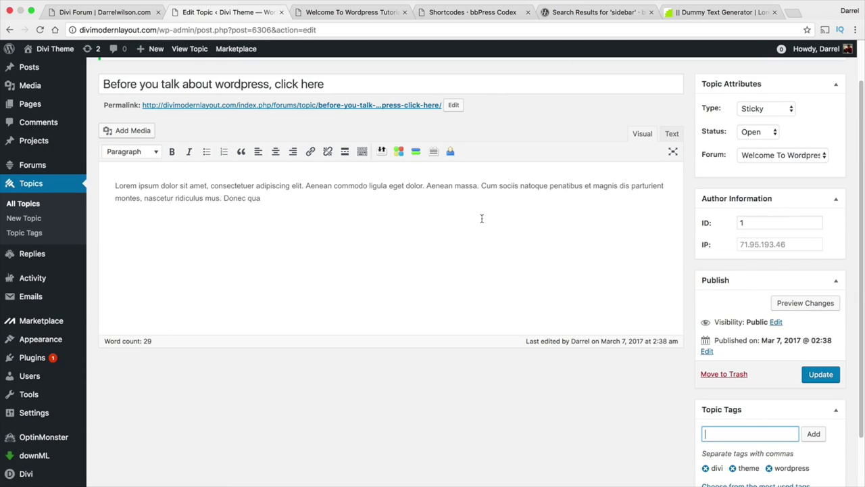
{"action": "scroll", "coordinate": [305, 231], "scroll_direction": "up", "scroll_amount": 2}
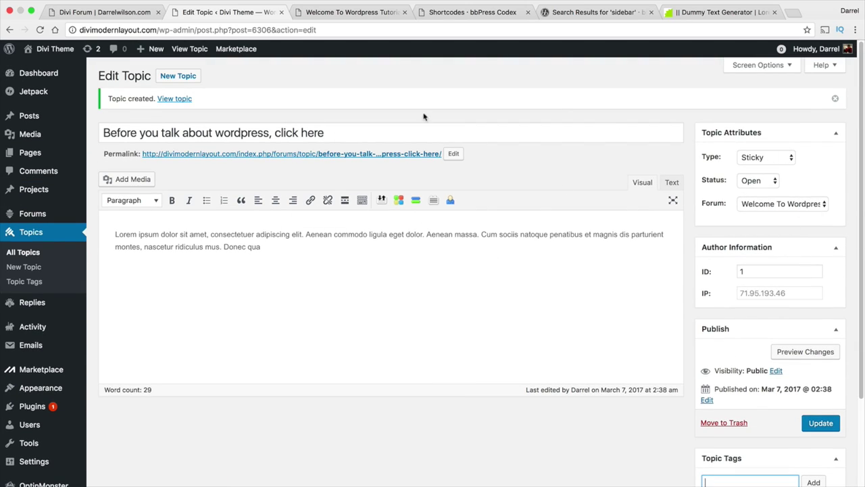
{"action": "left_click", "coordinate": [335, 14]}
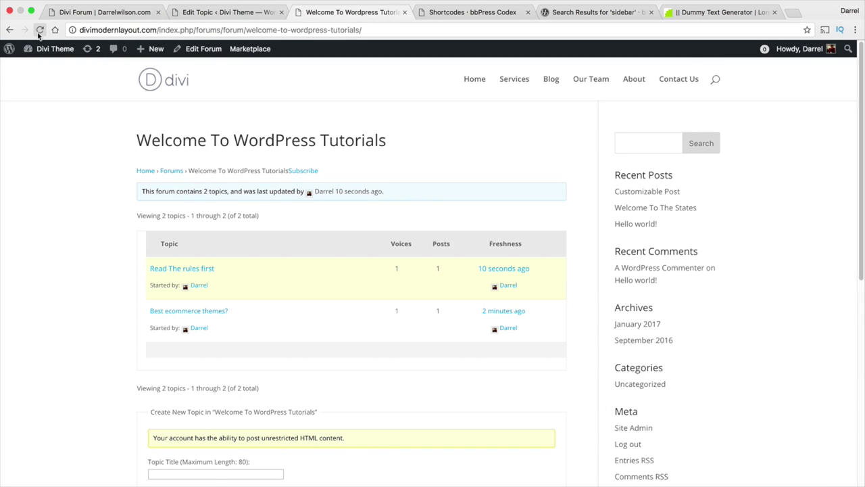
{"action": "left_click", "coordinate": [40, 29]}
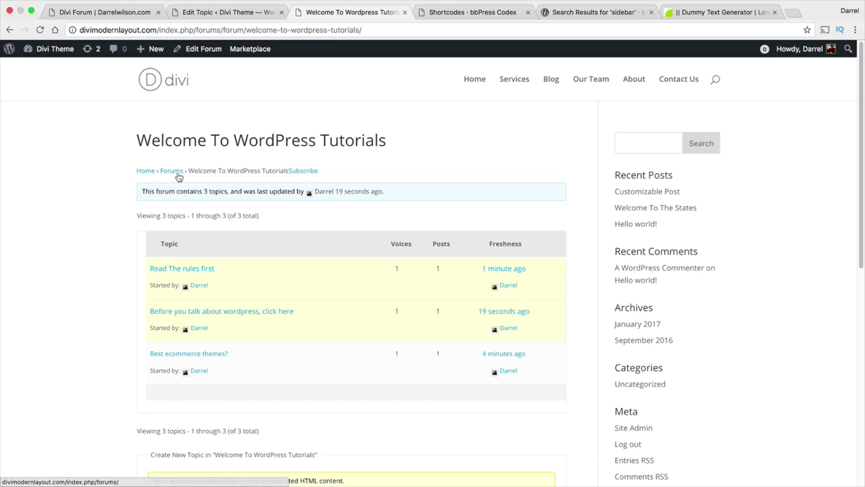
{"action": "left_click", "coordinate": [175, 172]}
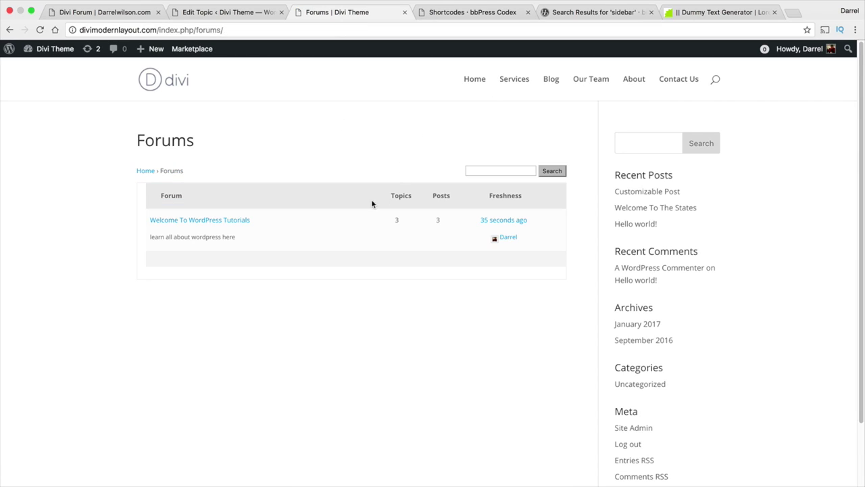
{"action": "left_click", "coordinate": [236, 222]}
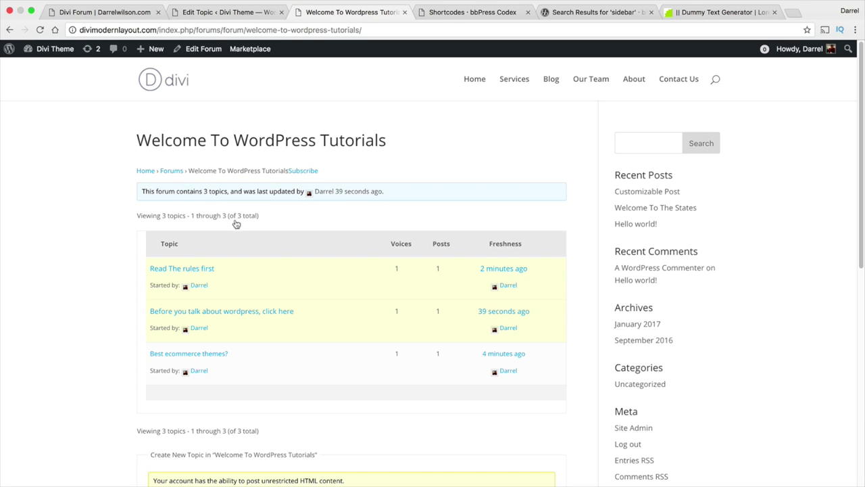
{"action": "left_click", "coordinate": [9, 30]}
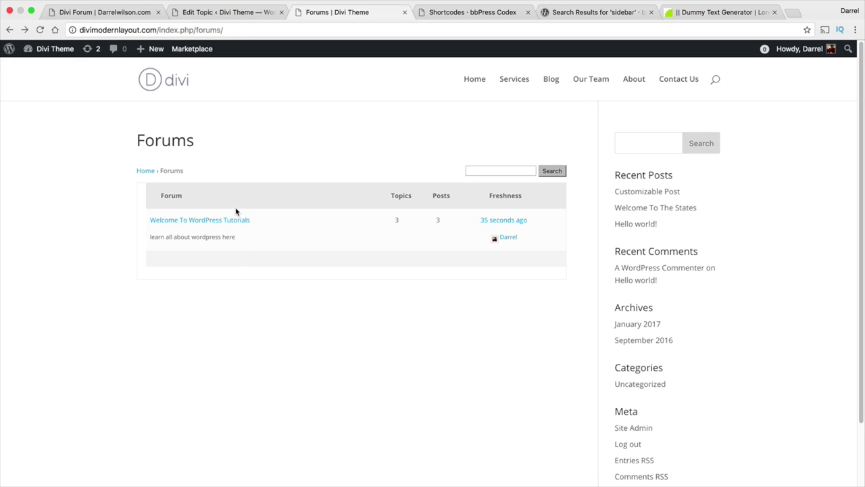
Publish a new Category-type forum 'Woocommerce plugins' with a pasted Lorem ipsum description.
{"action": "left_click", "coordinate": [246, 12]}
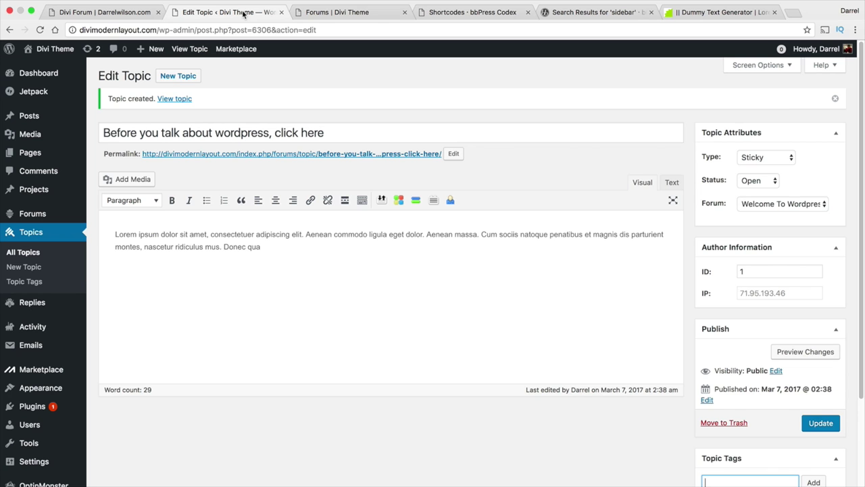
{"action": "left_click", "coordinate": [37, 213]}
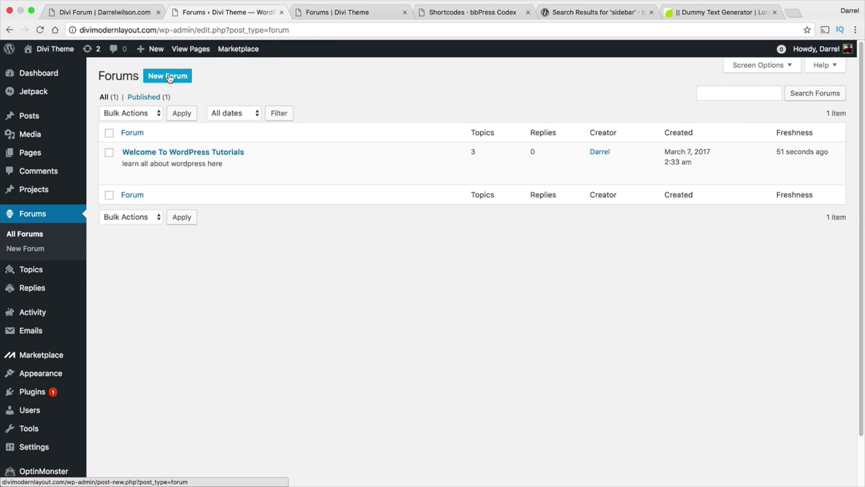
{"action": "left_click", "coordinate": [170, 76]}
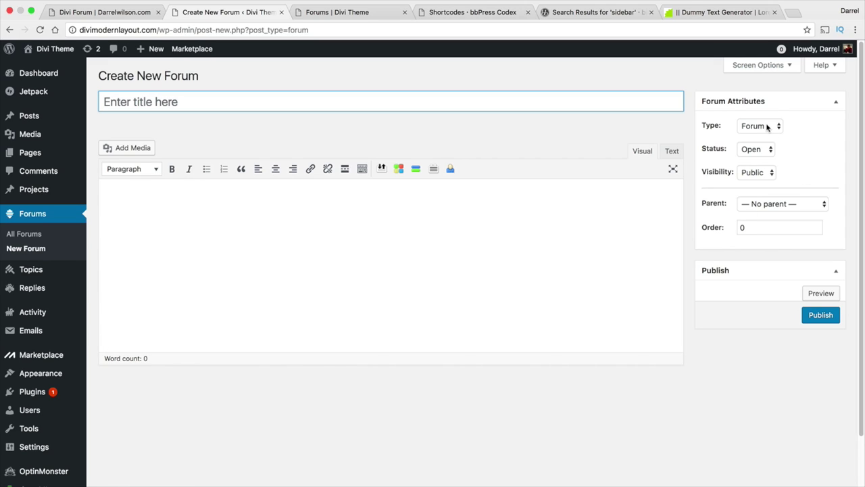
{"action": "left_click", "coordinate": [766, 126]}
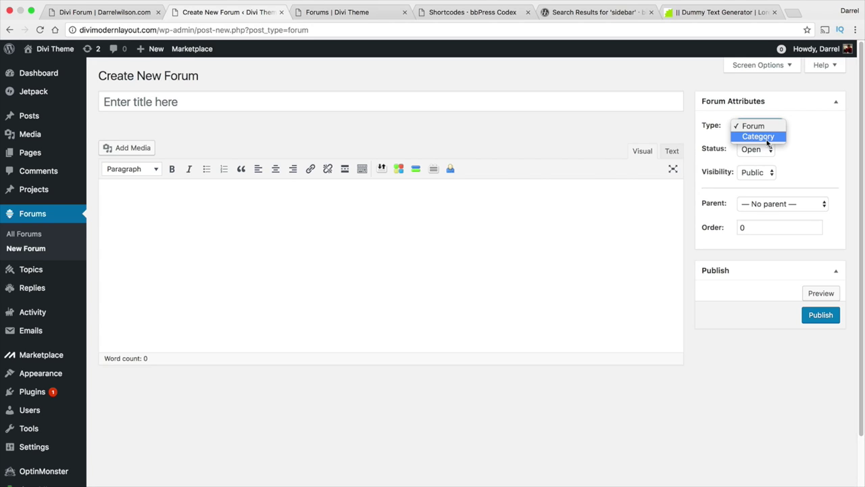
{"action": "left_click", "coordinate": [766, 137]}
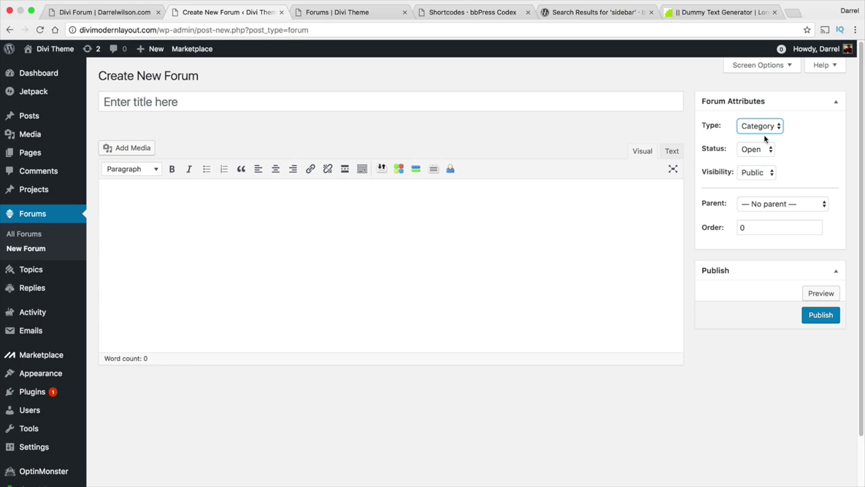
{"action": "left_click", "coordinate": [409, 100]}
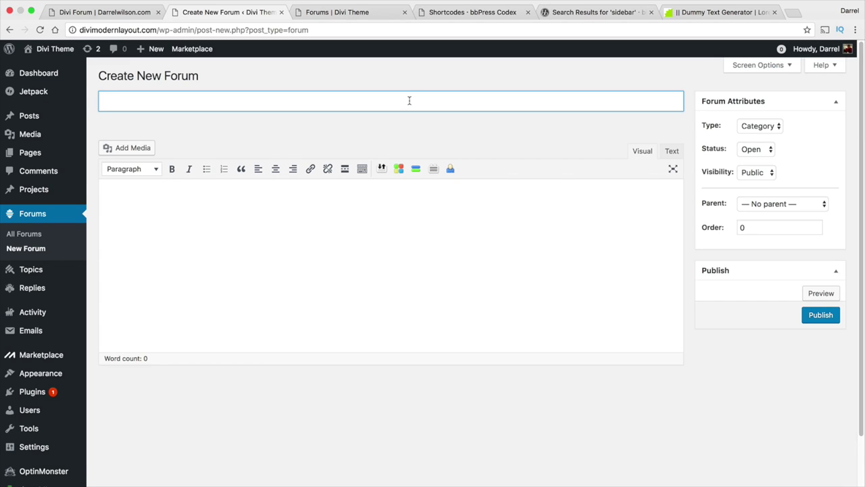
{"action": "type", "text": "Woocommerc"}
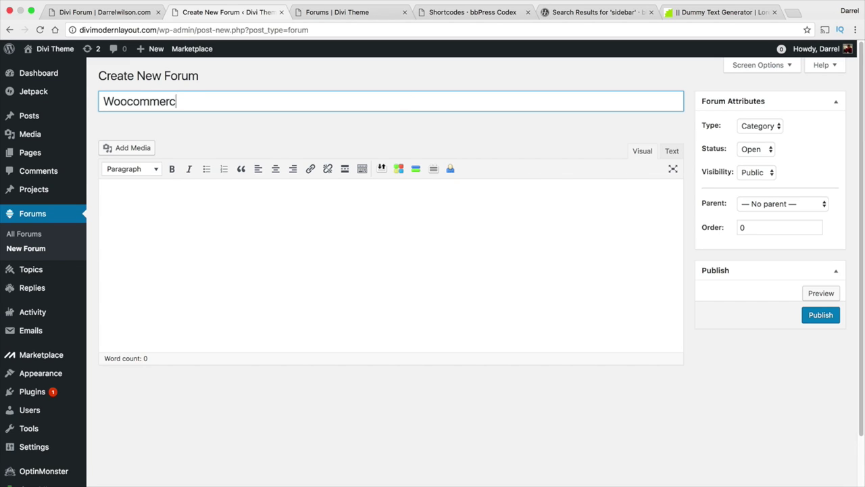
{"action": "type", "text": "e plugins"}
{"action": "left_click", "coordinate": [170, 205]}
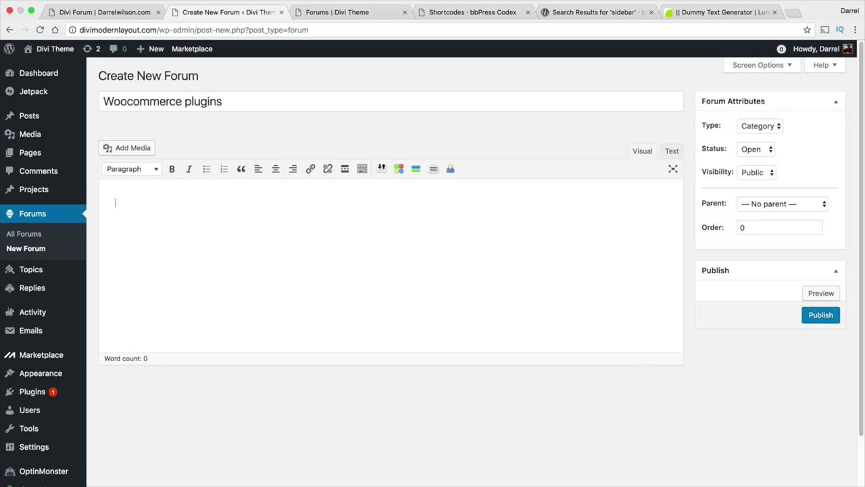
{"action": "right_click", "coordinate": [164, 207]}
{"action": "left_click", "coordinate": [183, 259]}
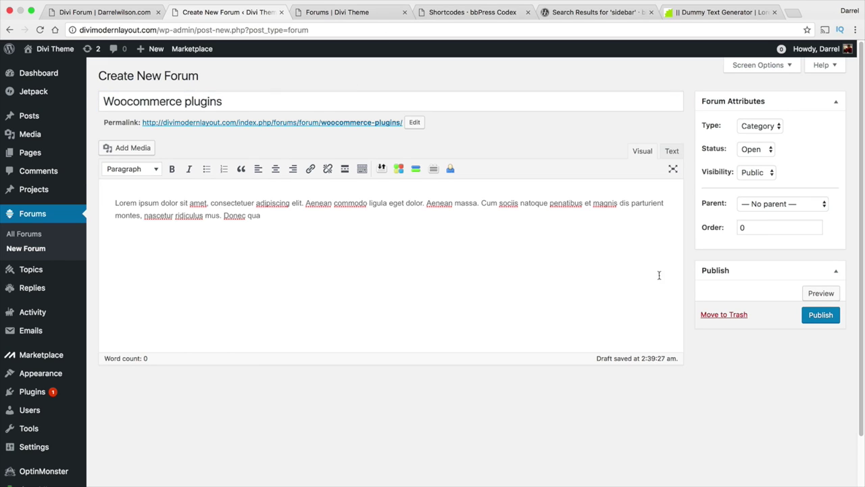
{"action": "left_click", "coordinate": [823, 318]}
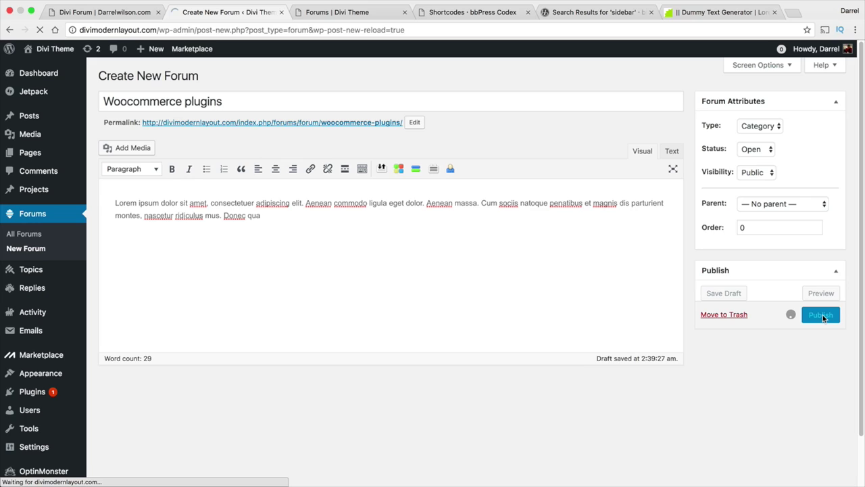
{"action": "left_click", "coordinate": [357, 13]}
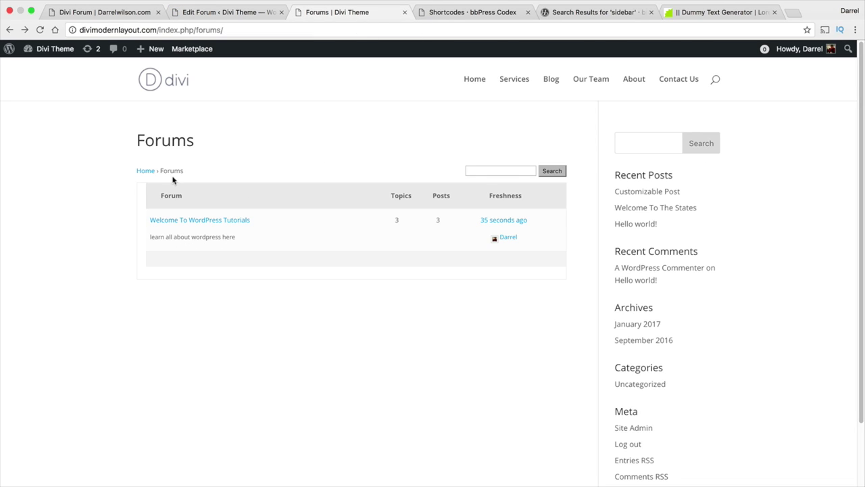
{"action": "left_click", "coordinate": [40, 30]}
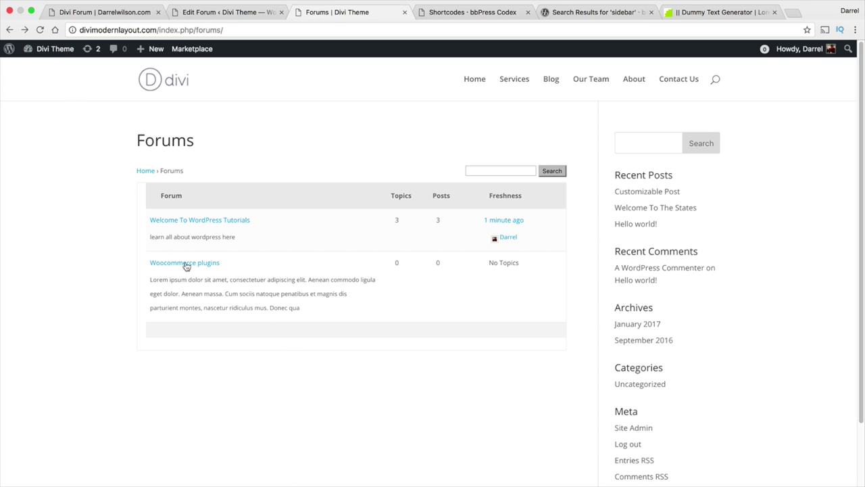
{"action": "left_click", "coordinate": [185, 264]}
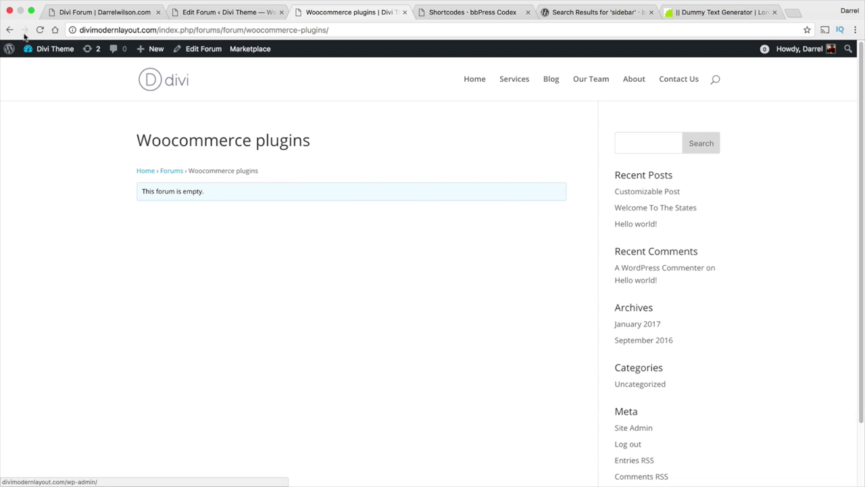
{"action": "left_click", "coordinate": [10, 30]}
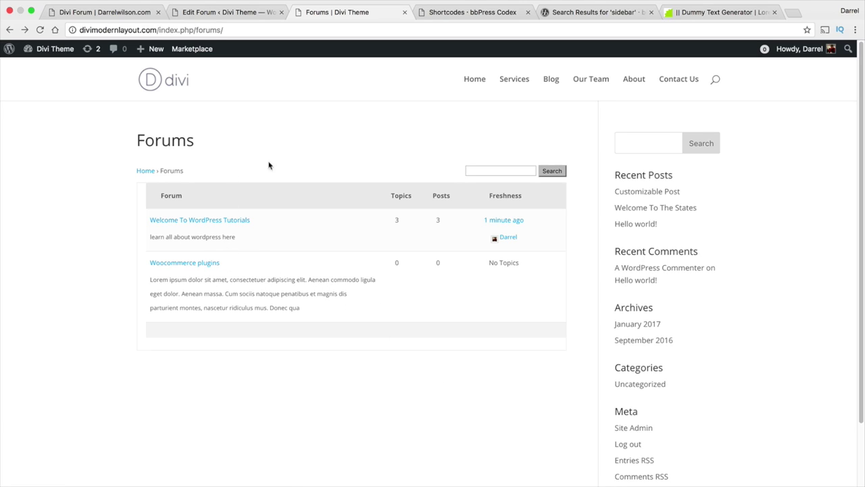
{"action": "left_click", "coordinate": [239, 14]}
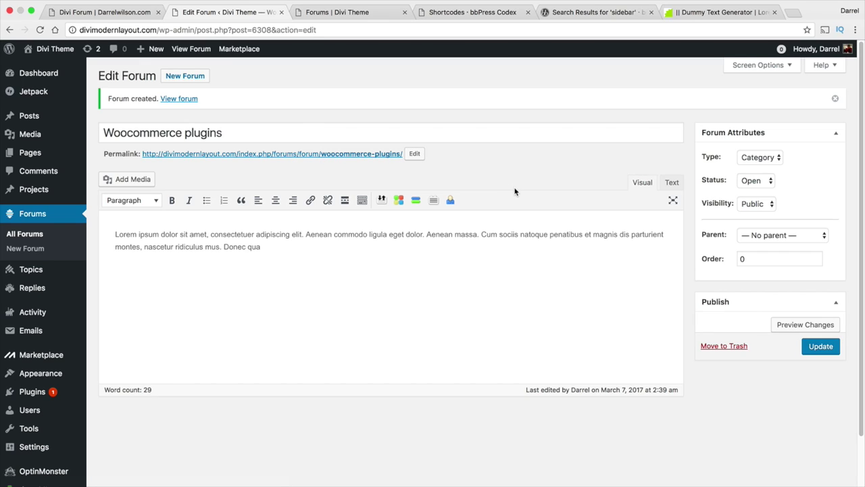
Change Woocommerce plugins to type Forum with parent Welcome To WordPress Tutorials and update it.
{"action": "left_click", "coordinate": [758, 157]}
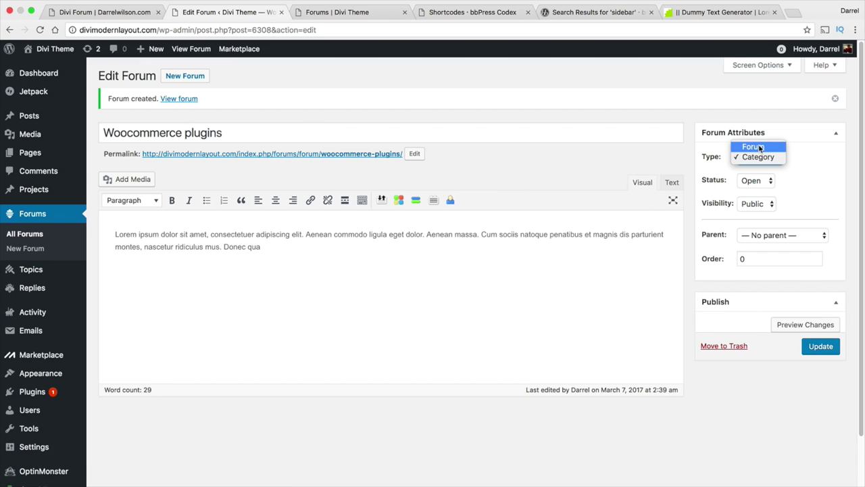
{"action": "left_click", "coordinate": [759, 143]}
{"action": "left_click", "coordinate": [773, 234]}
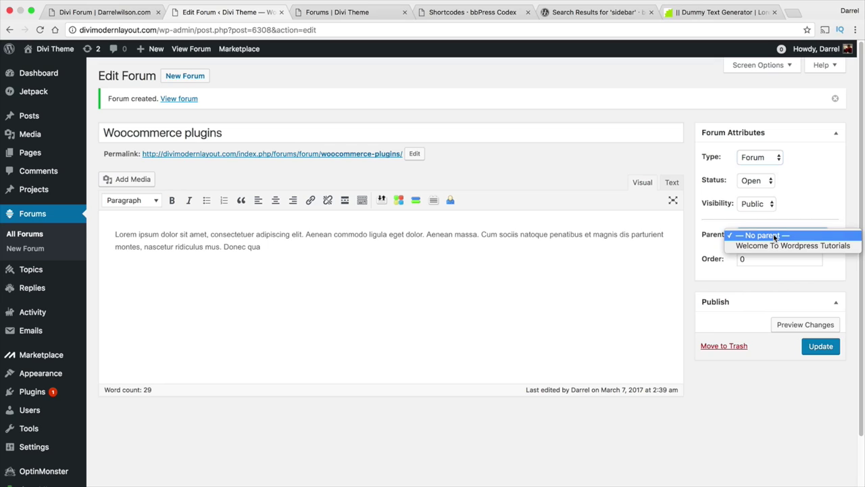
{"action": "left_click", "coordinate": [773, 245]}
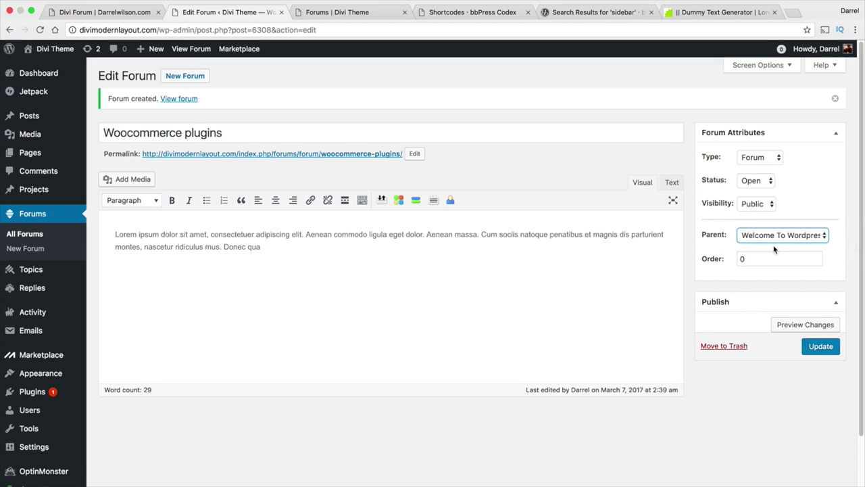
{"action": "left_click", "coordinate": [821, 345]}
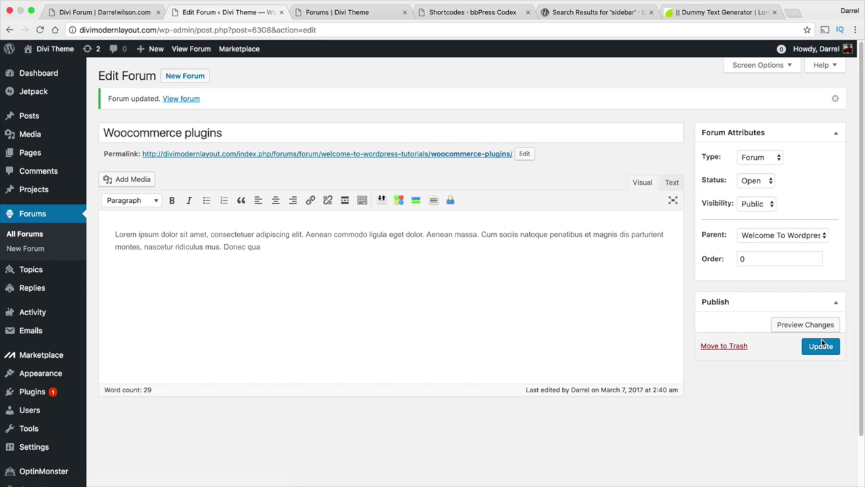
Reload the public Forums page to confirm the new subforum listing.
{"action": "left_click", "coordinate": [343, 13]}
{"action": "left_click", "coordinate": [39, 30]}
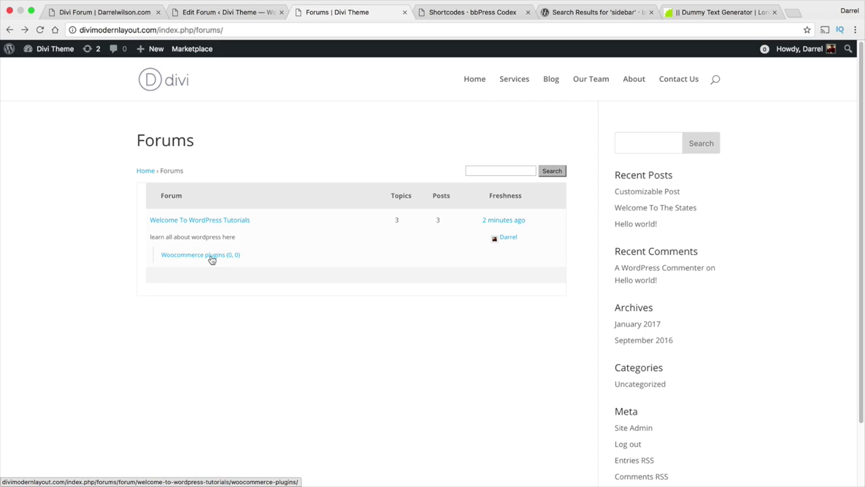
{"action": "left_click", "coordinate": [226, 12]}
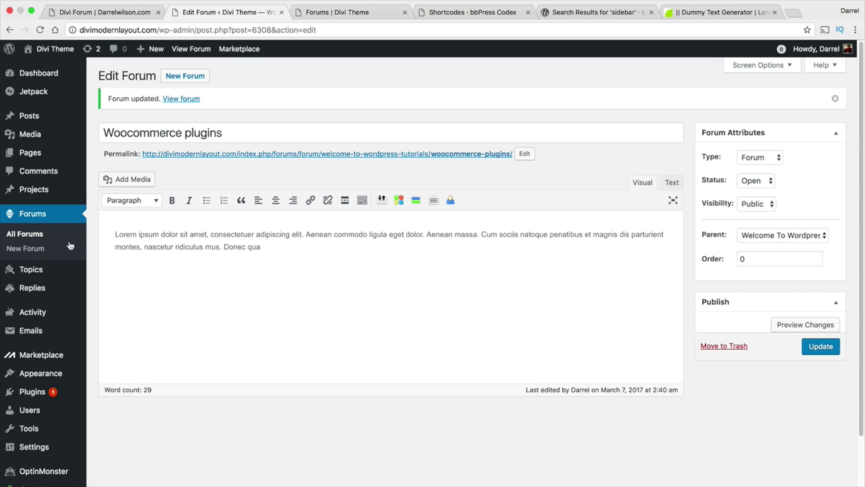
Start a new topic titled 'Best plugins 2017' with pasted Lorem ipsum body text.
{"action": "mouse_move", "coordinate": [34, 270]}
{"action": "left_click", "coordinate": [116, 285]}
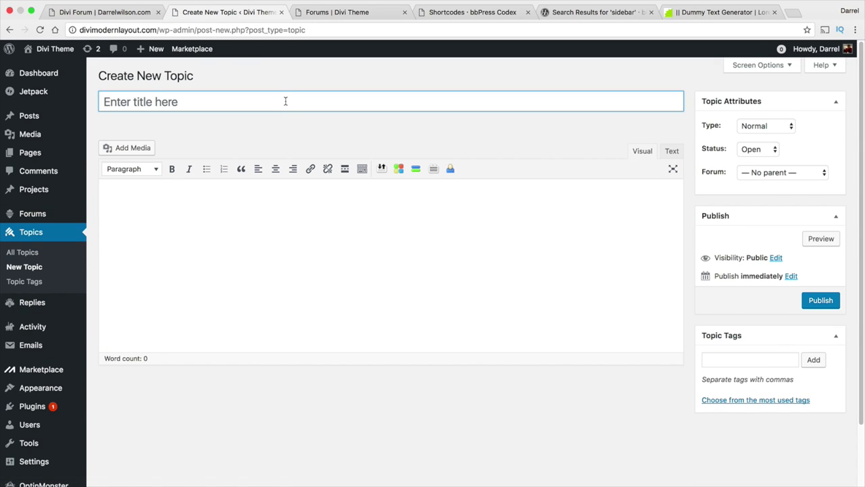
{"action": "left_click", "coordinate": [285, 101]}
{"action": "type", "text": "t p["}
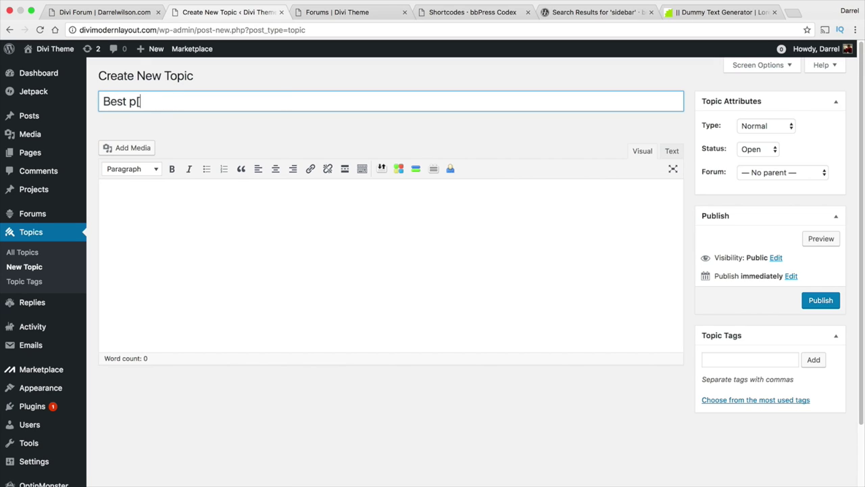
{"action": "key", "text": "BackSpace"}
{"action": "type", "text": "lugins 2017"}
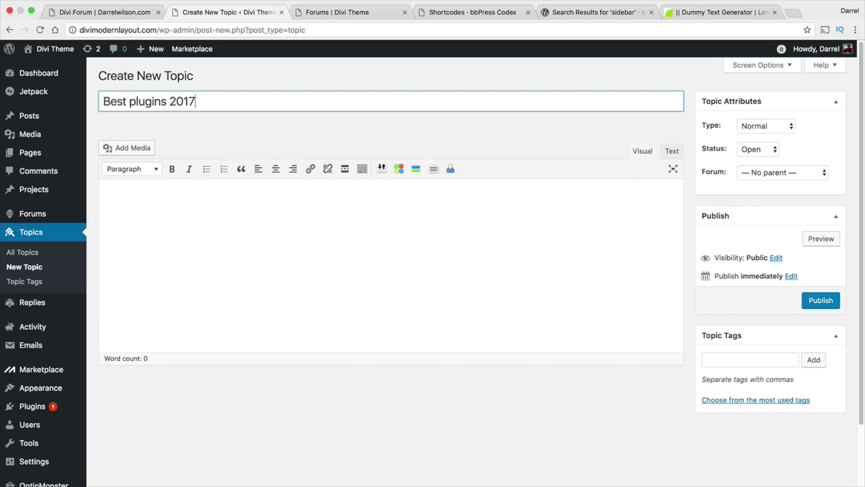
{"action": "left_click", "coordinate": [115, 202]}
{"action": "right_click", "coordinate": [183, 209]}
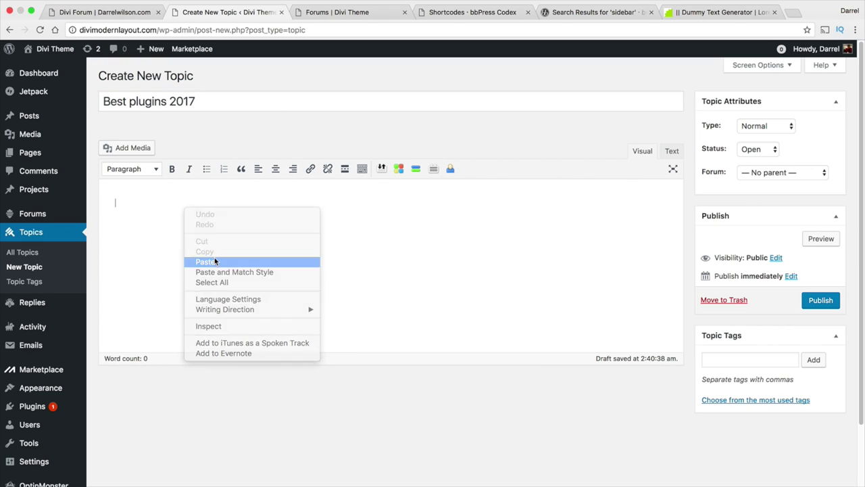
{"action": "left_click", "coordinate": [214, 257]}
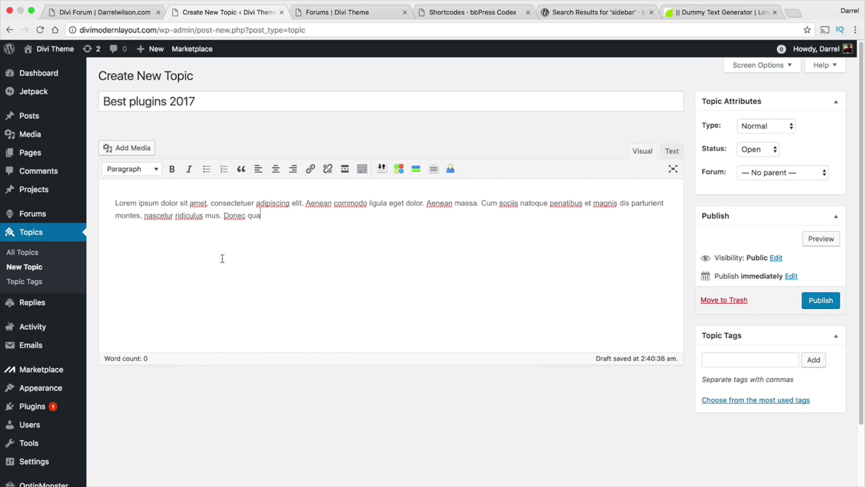
Assign the topic to the Woocommerce plugins forum and publish it.
{"action": "left_click", "coordinate": [766, 173]}
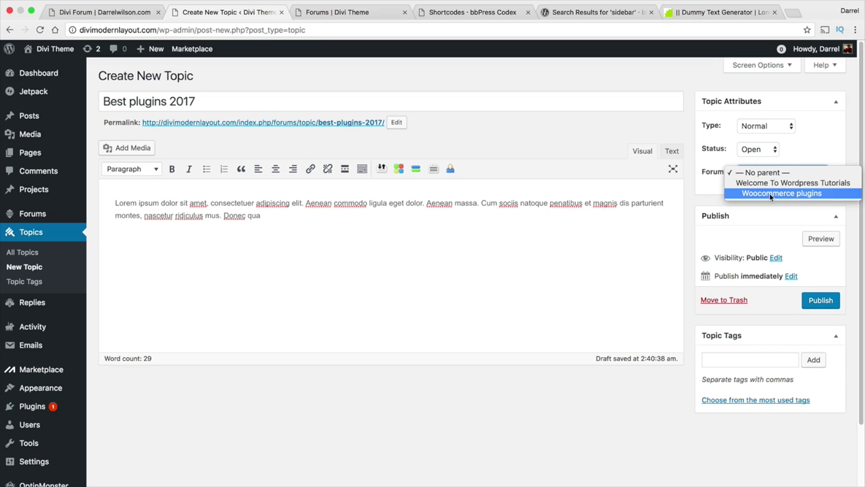
{"action": "left_click", "coordinate": [769, 192]}
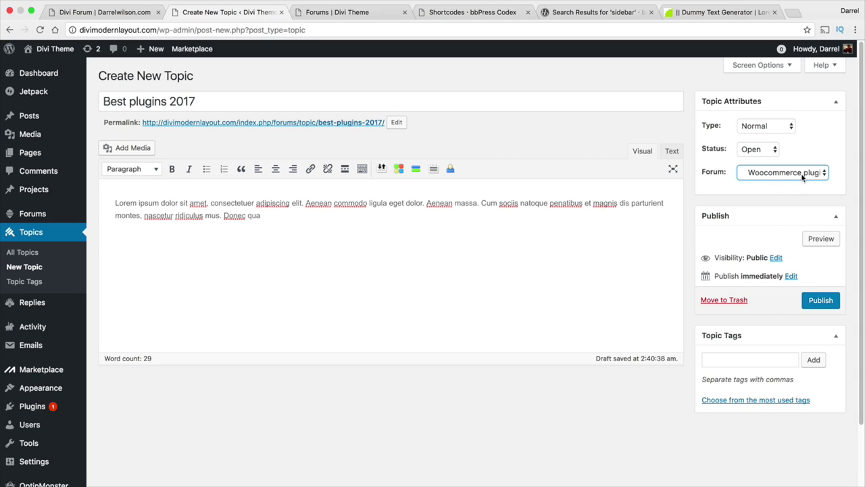
{"action": "left_click", "coordinate": [815, 302]}
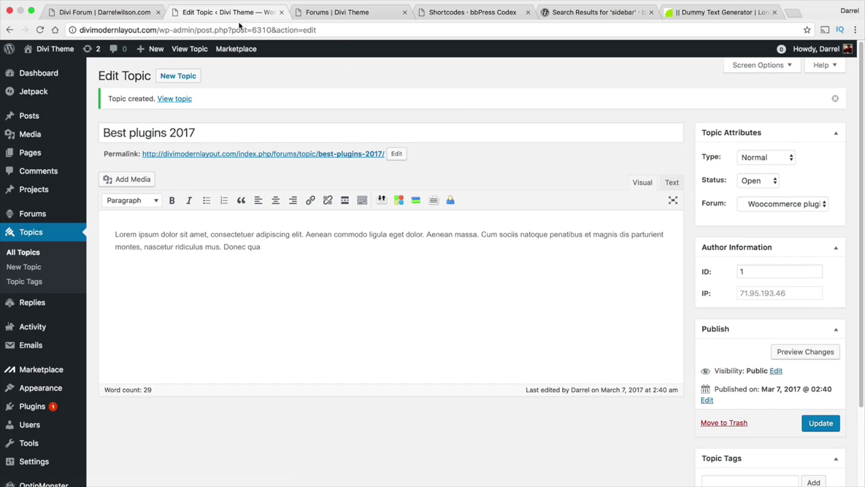
{"action": "left_click", "coordinate": [130, 13]}
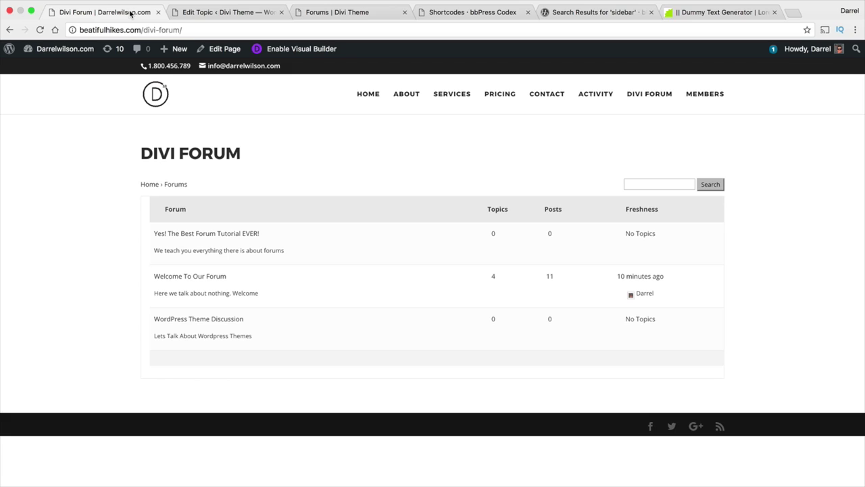
Reload the Divi Theme Forums page to check the new topic appears.
{"action": "left_click", "coordinate": [358, 12]}
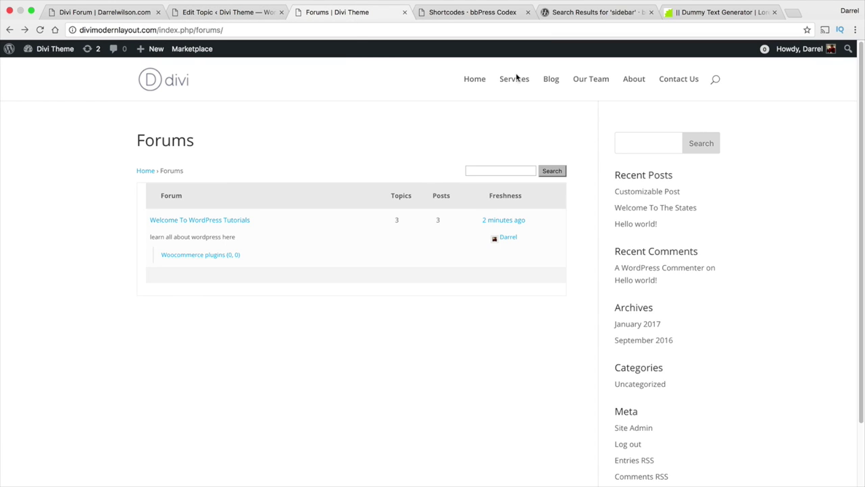
{"action": "left_click", "coordinate": [40, 30]}
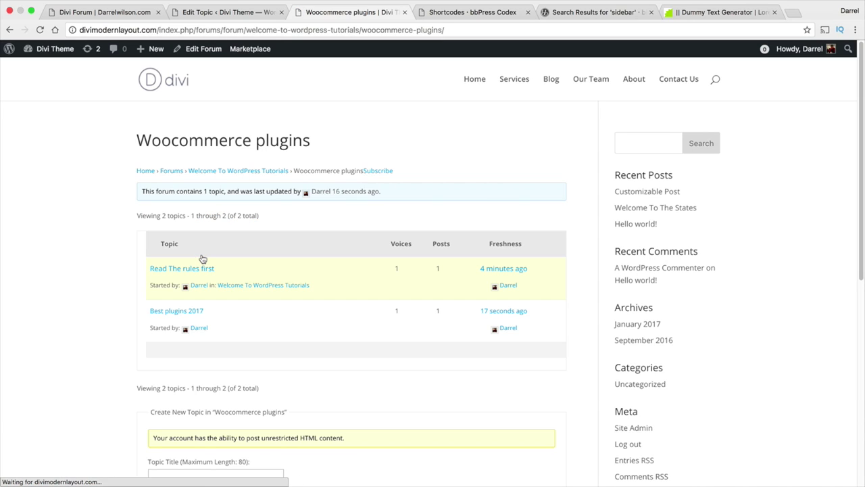
{"action": "scroll", "coordinate": [207, 263], "scroll_direction": "down", "scroll_amount": 1}
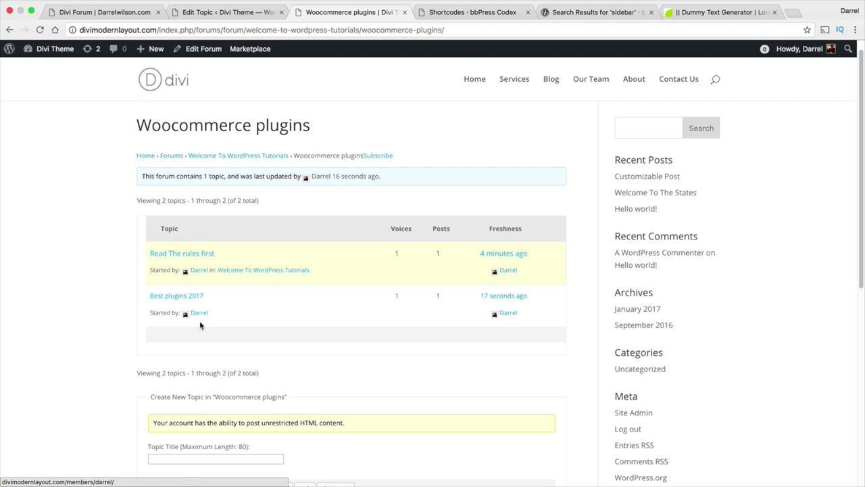
Open the Welcome To WordPress Tutorials forum and review its subforum and topics.
{"action": "left_click", "coordinate": [10, 30]}
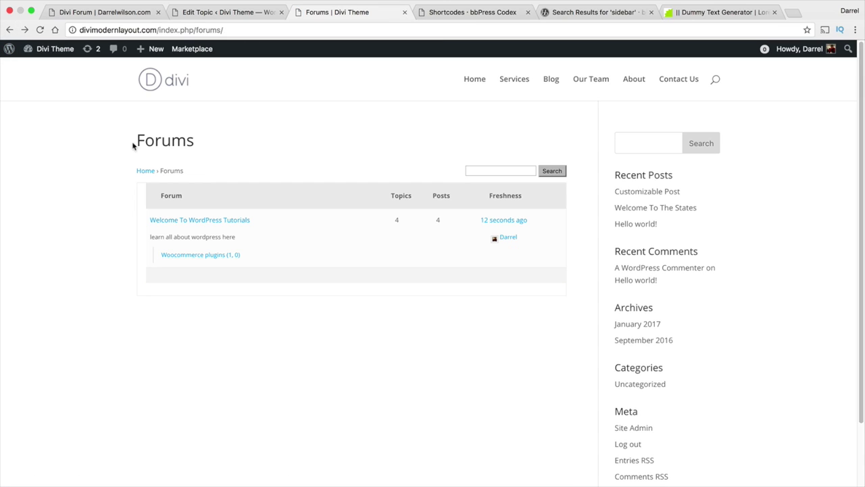
{"action": "left_click", "coordinate": [191, 222]}
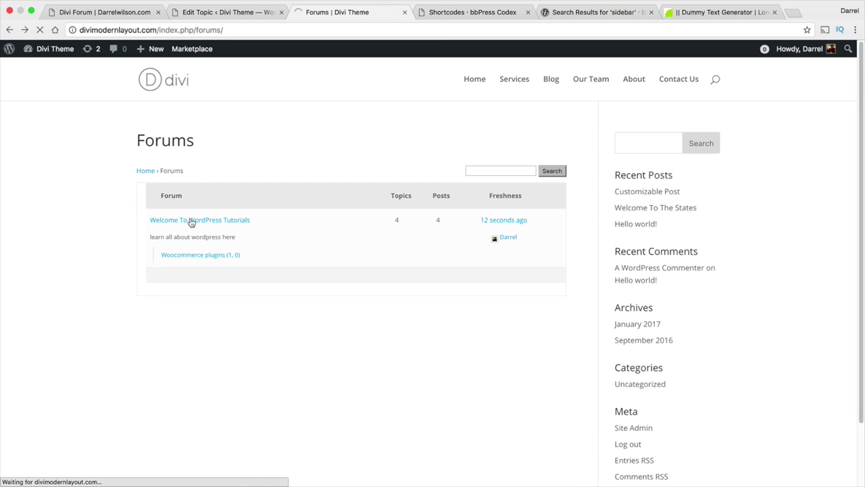
{"action": "scroll", "coordinate": [228, 256], "scroll_direction": "down", "scroll_amount": 2}
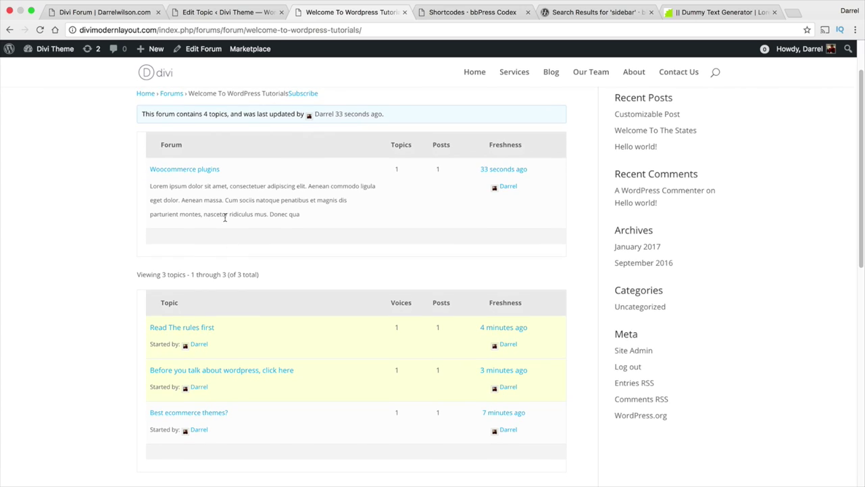
{"action": "scroll", "coordinate": [265, 280], "scroll_direction": "up", "scroll_amount": 2}
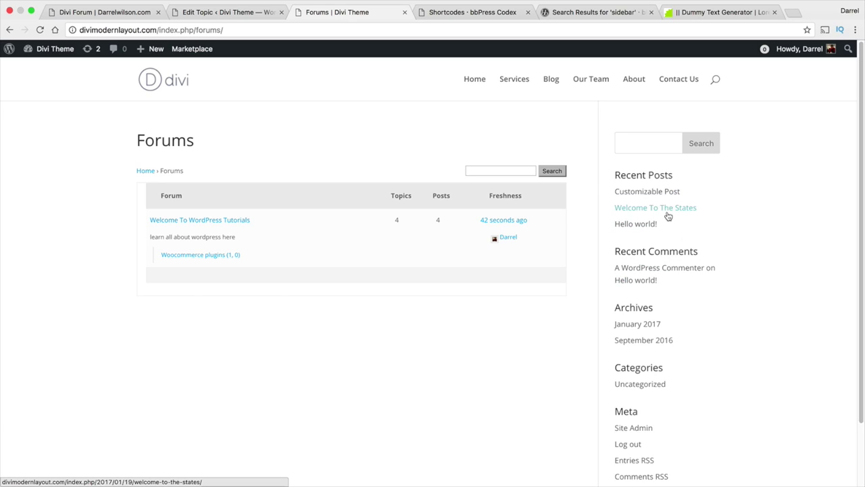
{"action": "left_click", "coordinate": [234, 225]}
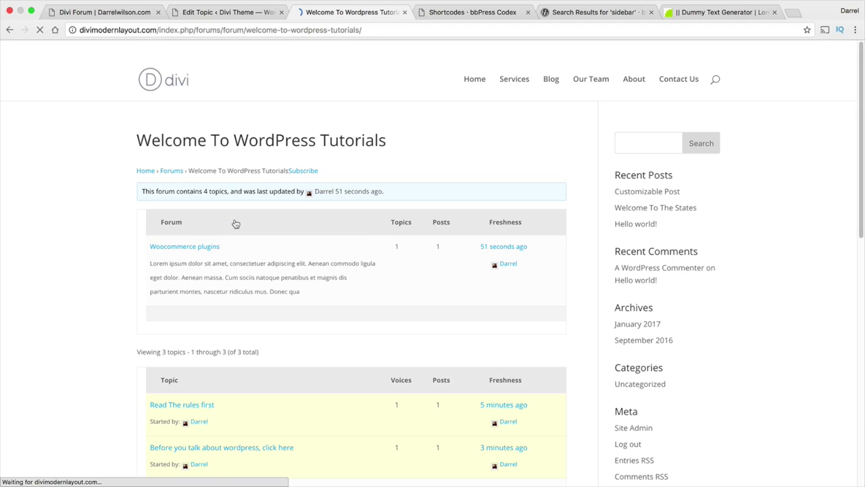
{"action": "scroll", "coordinate": [202, 250], "scroll_direction": "down", "scroll_amount": 5}
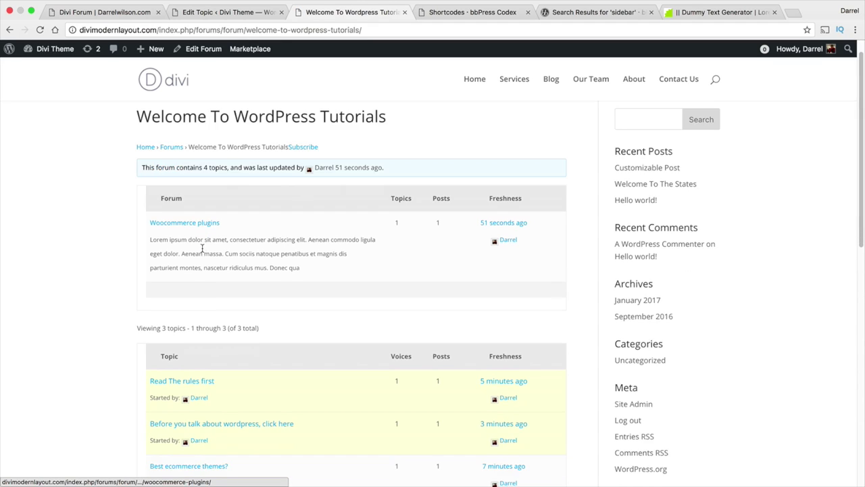
{"action": "scroll", "coordinate": [216, 248], "scroll_direction": "up", "scroll_amount": 5}
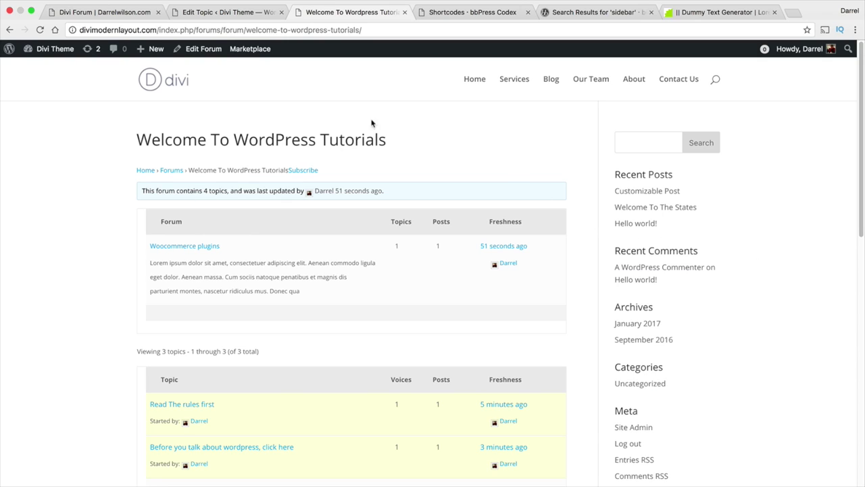
{"action": "mouse_move", "coordinate": [61, 50]}
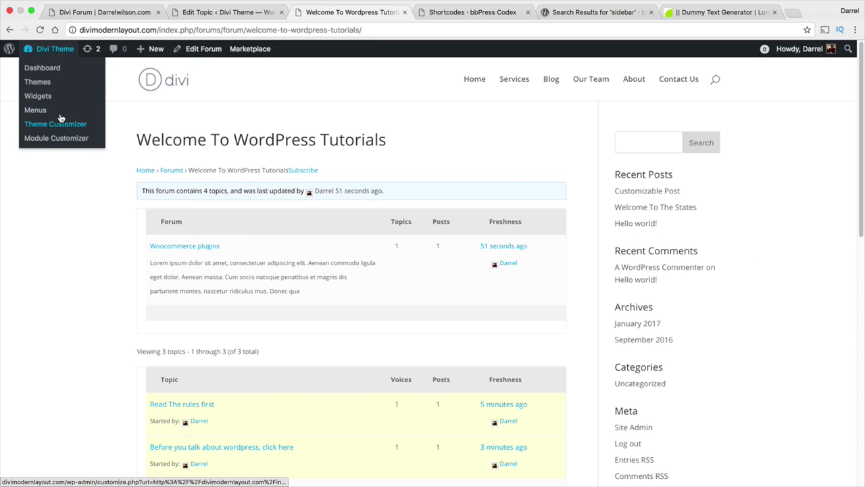
In Widgets, delete the Search and Recent Posts widgets from the Sidebar.
{"action": "left_click", "coordinate": [59, 101]}
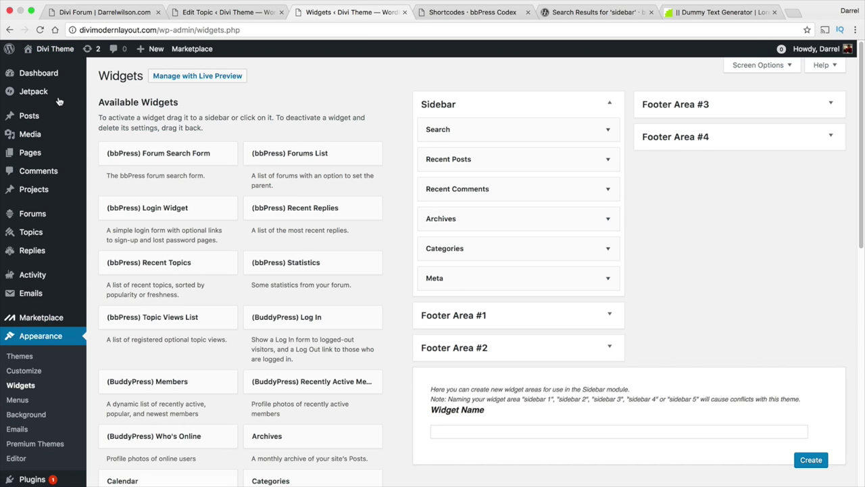
{"action": "left_click", "coordinate": [608, 130]}
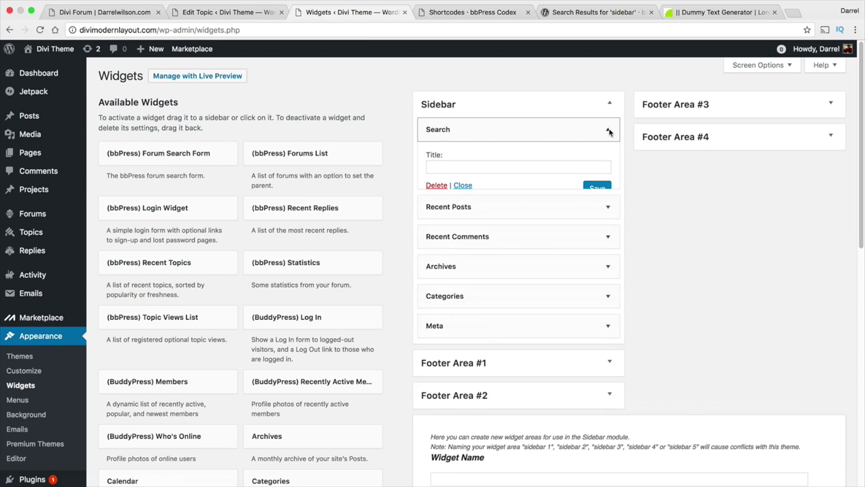
{"action": "left_click", "coordinate": [436, 185]}
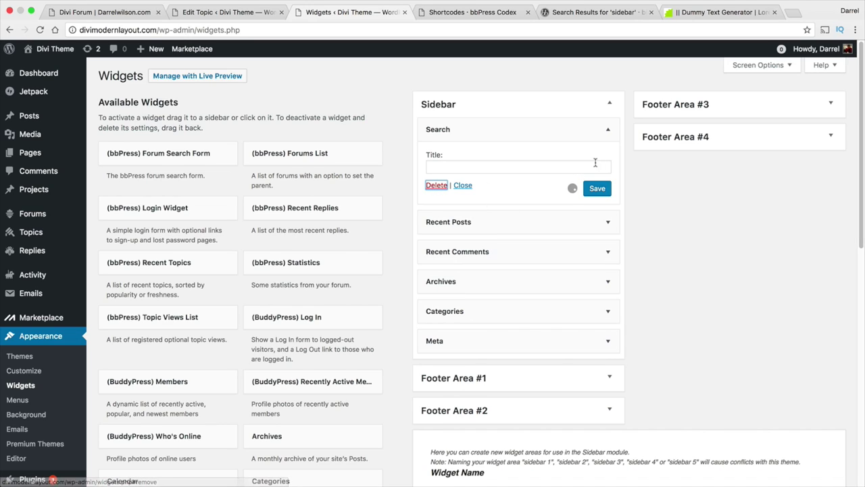
{"action": "left_click", "coordinate": [607, 129]}
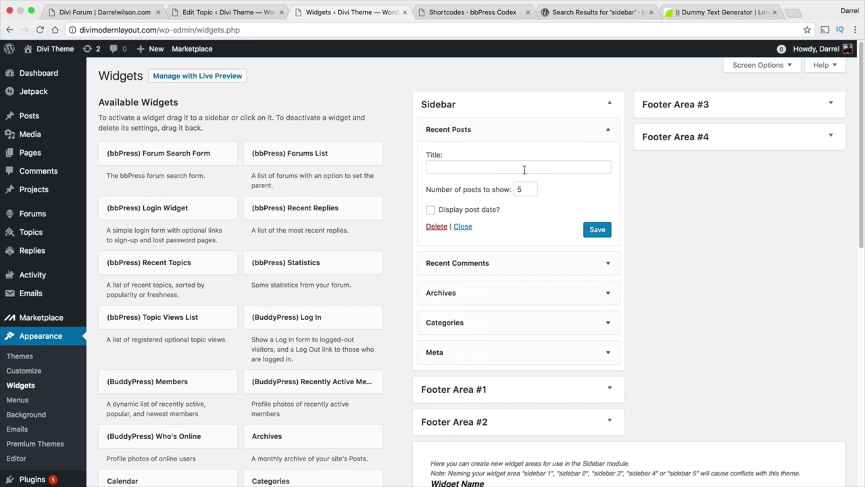
{"action": "left_click", "coordinate": [435, 225]}
{"action": "left_click", "coordinate": [611, 136]}
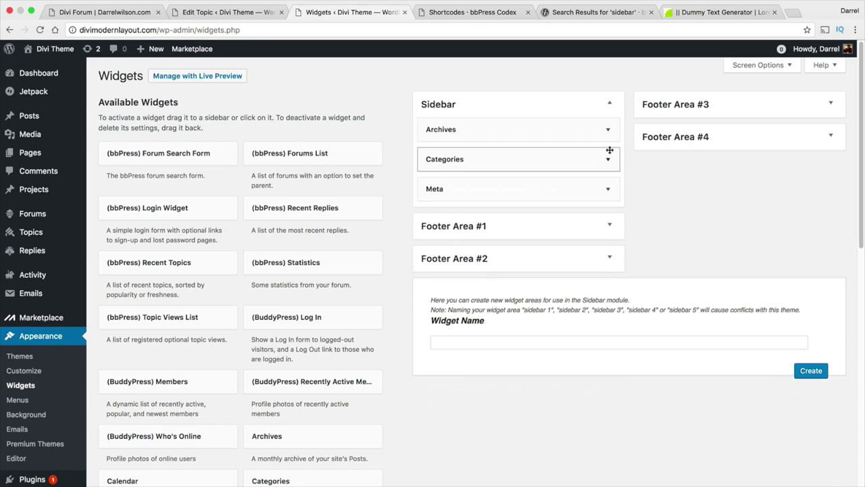
Delete the Archives, Categories and Meta widgets from the Sidebar.
{"action": "left_click", "coordinate": [608, 129]}
{"action": "left_click", "coordinate": [436, 214]}
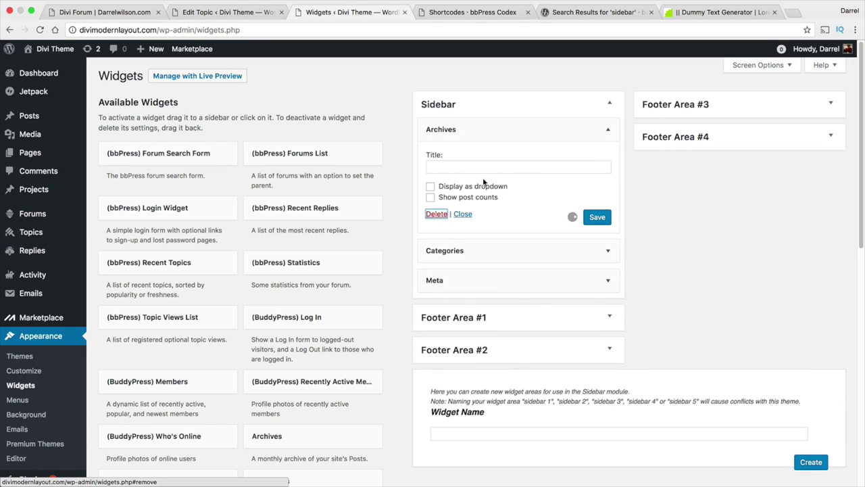
{"action": "left_click", "coordinate": [611, 132]}
{"action": "left_click", "coordinate": [438, 225]}
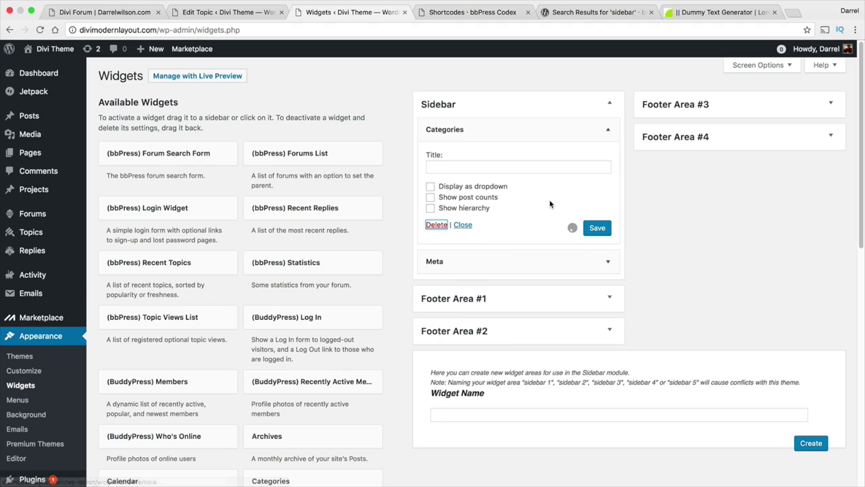
{"action": "left_click", "coordinate": [606, 131]}
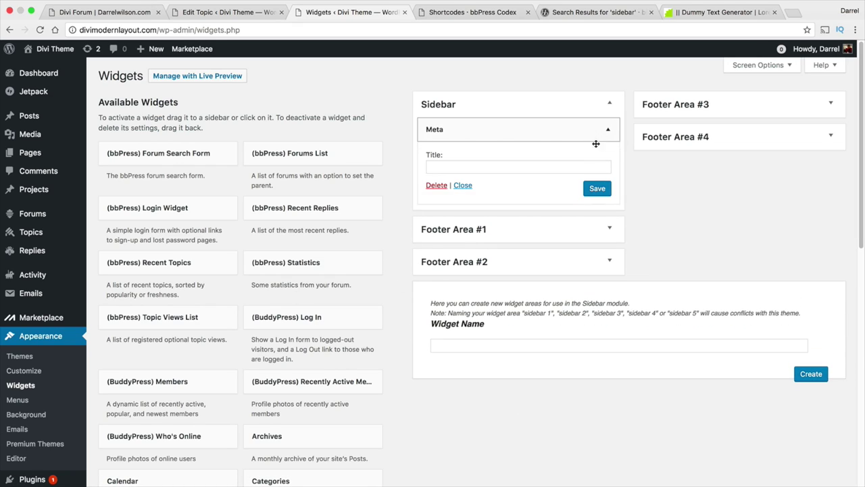
{"action": "left_click", "coordinate": [437, 185]}
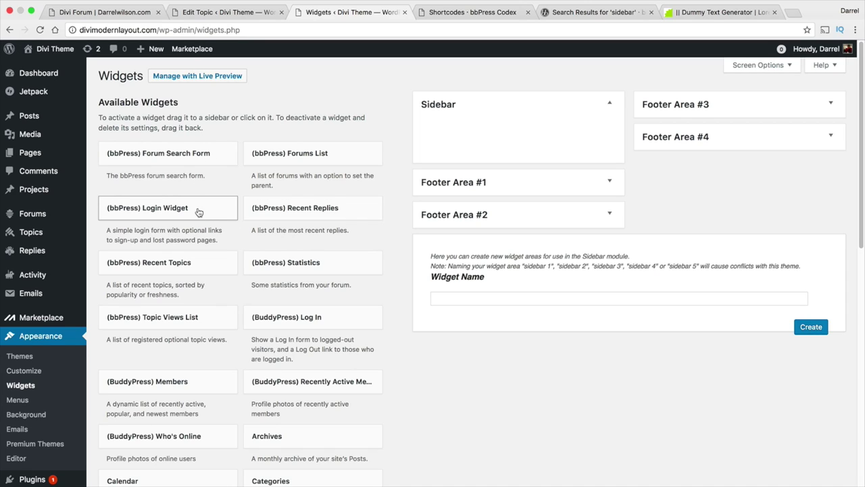
Add bbPress Recent Topics and Statistics plus BuddyPress Members and Who's Online widgets to the Sidebar.
{"action": "left_click_drag", "start_coordinate": [196, 262], "coordinate": [558, 147]}
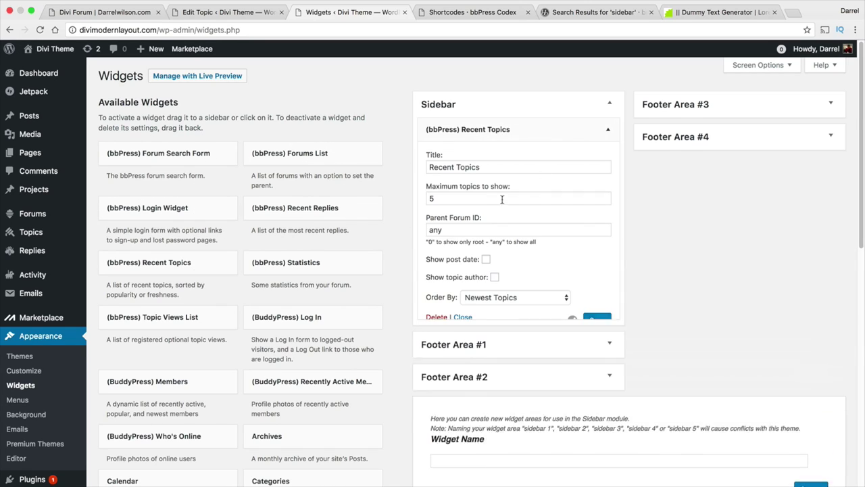
{"action": "left_click_drag", "start_coordinate": [189, 382], "coordinate": [513, 354]}
{"action": "scroll", "coordinate": [338, 365], "scroll_direction": "down", "scroll_amount": 1}
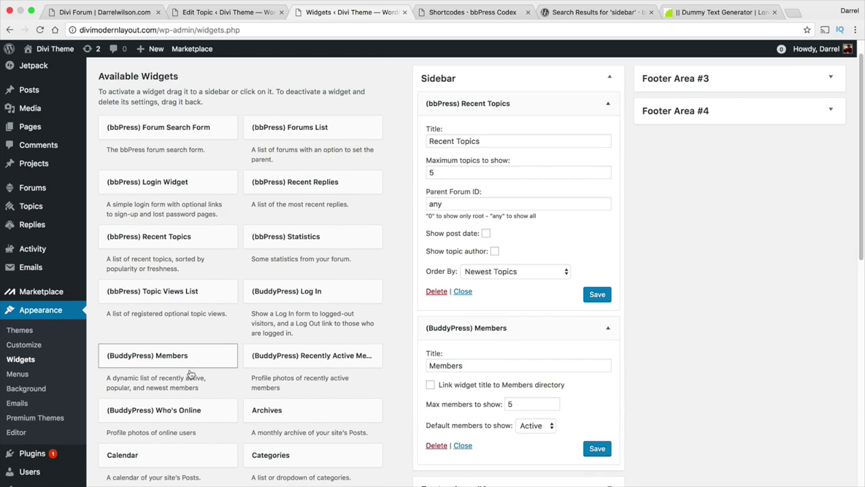
{"action": "left_click_drag", "start_coordinate": [209, 411], "coordinate": [521, 324]}
{"action": "left_click_drag", "start_coordinate": [324, 239], "coordinate": [524, 329]}
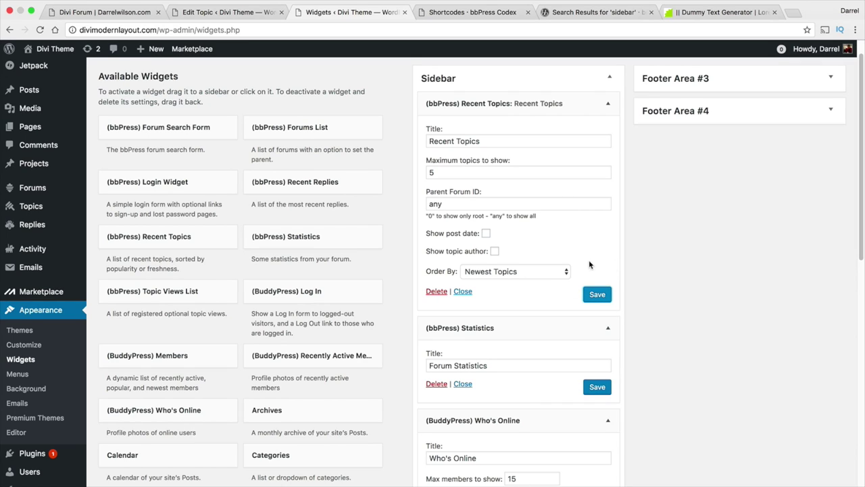
{"action": "scroll", "coordinate": [556, 264], "scroll_direction": "up", "scroll_amount": 1}
{"action": "scroll", "coordinate": [332, 115], "scroll_direction": "down", "scroll_amount": 2}
{"action": "mouse_move", "coordinate": [60, 56]}
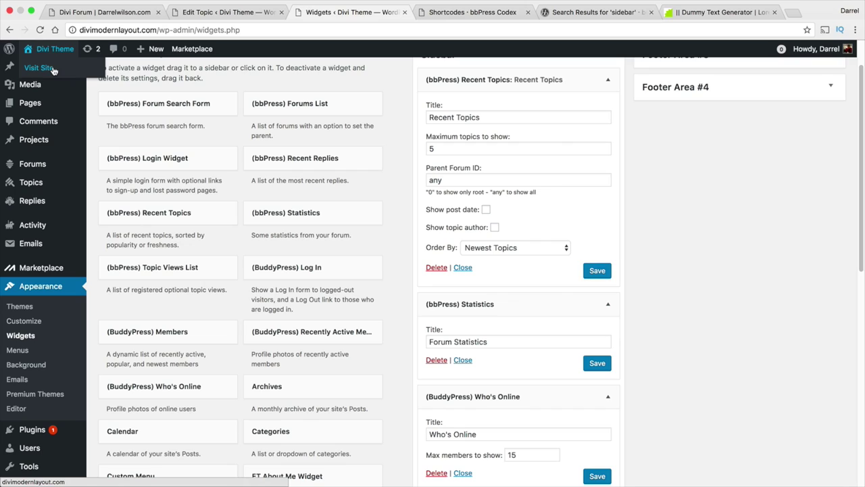
{"action": "left_click", "coordinate": [55, 70]}
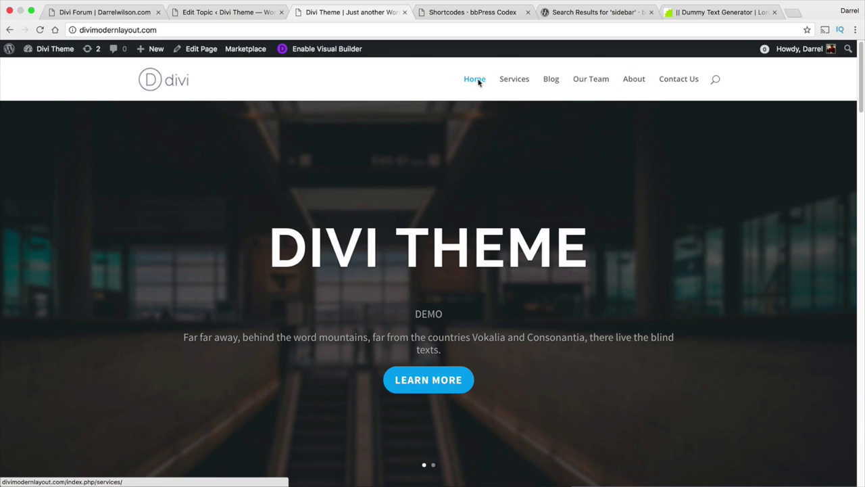
Add the Divi Forum page to menu 1 between Services and Blog and save.
{"action": "mouse_move", "coordinate": [59, 56]}
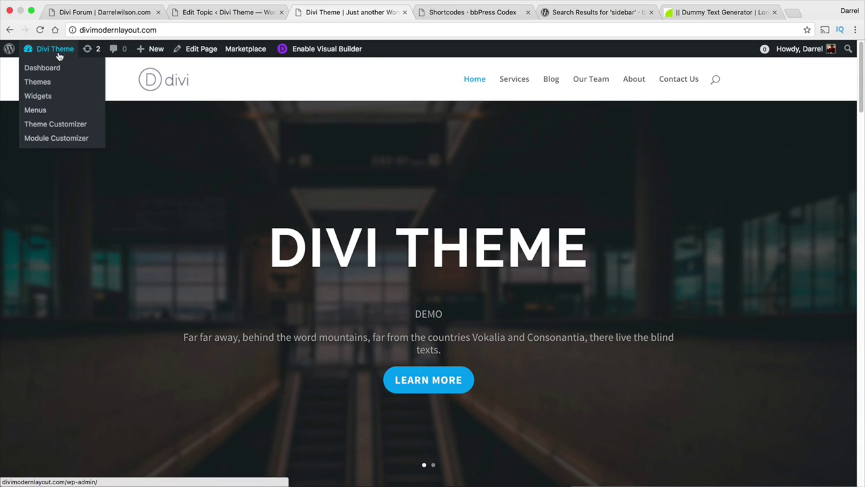
{"action": "left_click", "coordinate": [52, 116]}
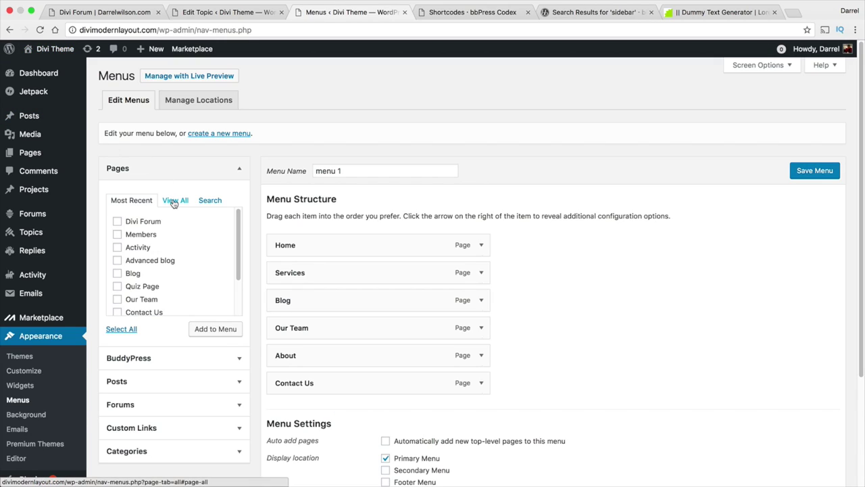
{"action": "left_click", "coordinate": [174, 201]}
{"action": "scroll", "coordinate": [229, 243], "scroll_direction": "down", "scroll_amount": 3}
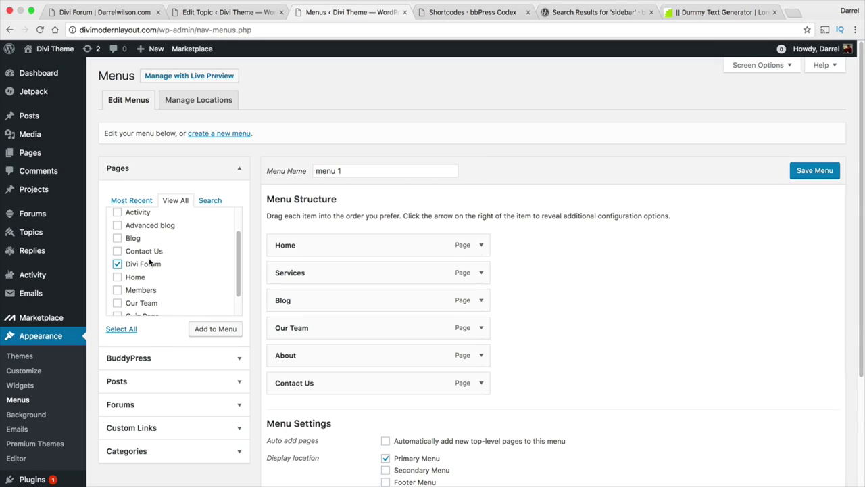
{"action": "left_click", "coordinate": [212, 331]}
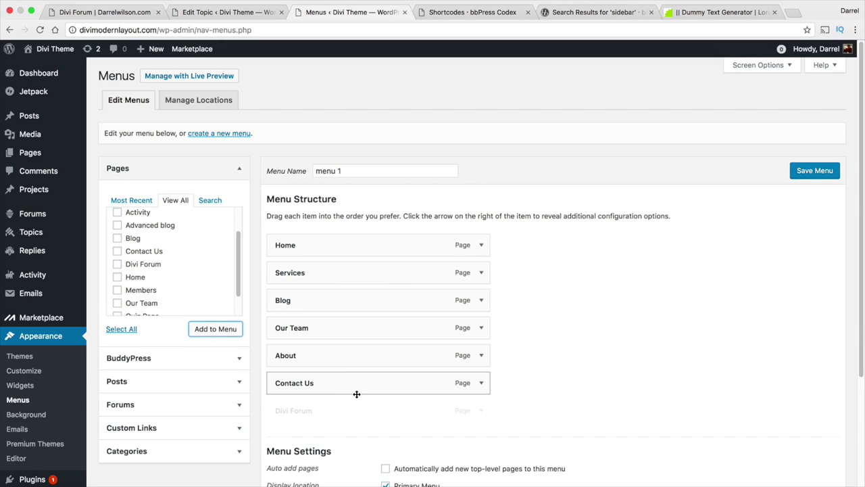
{"action": "left_click_drag", "start_coordinate": [355, 411], "coordinate": [339, 299]}
{"action": "left_click", "coordinate": [825, 170]}
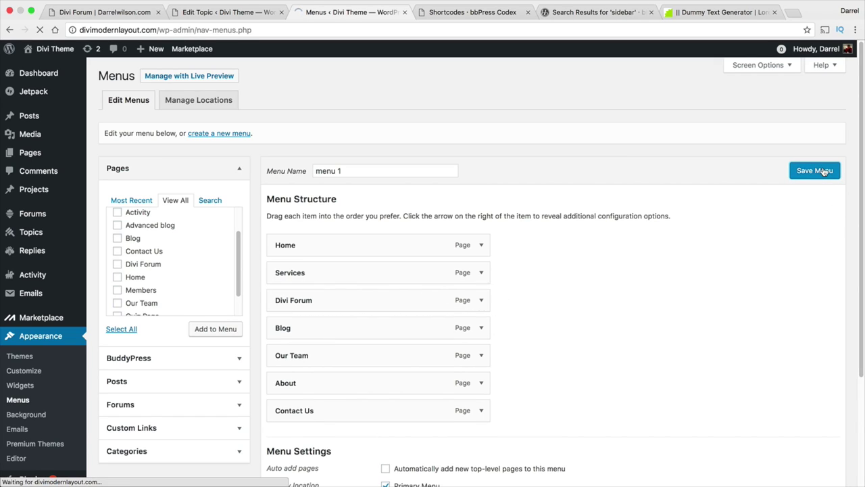
{"action": "mouse_move", "coordinate": [52, 49]}
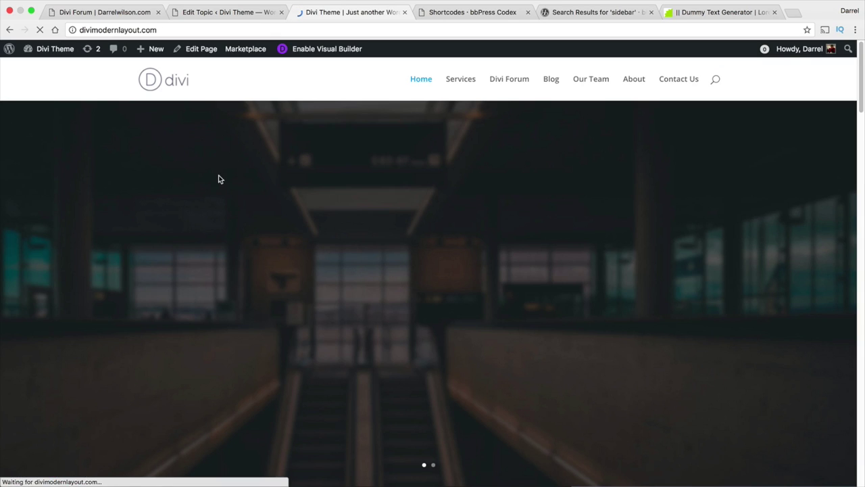
Open Divi Forum from the site menu and browse the Welcome To WordPress Tutorials forum.
{"action": "left_click", "coordinate": [514, 84]}
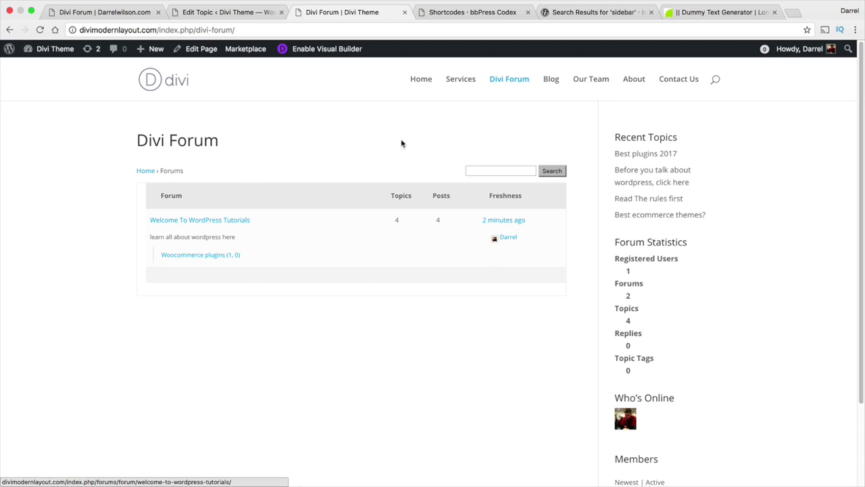
{"action": "left_click", "coordinate": [205, 221]}
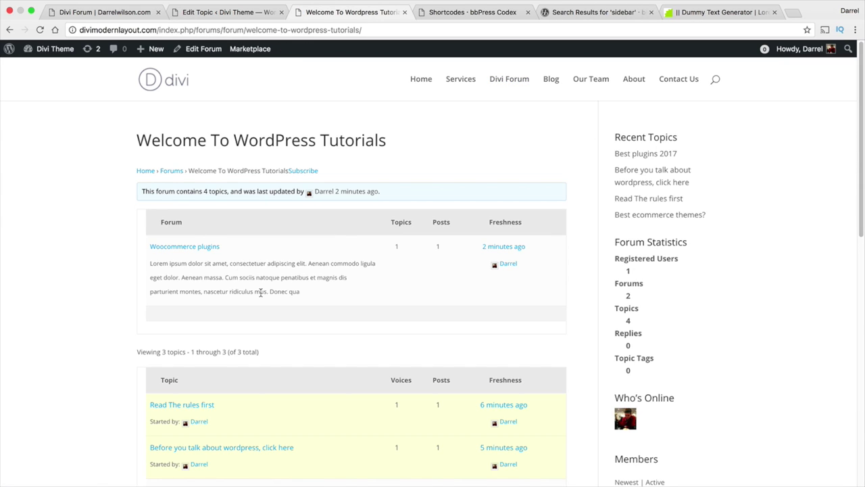
{"action": "scroll", "coordinate": [402, 300], "scroll_direction": "down", "scroll_amount": 2}
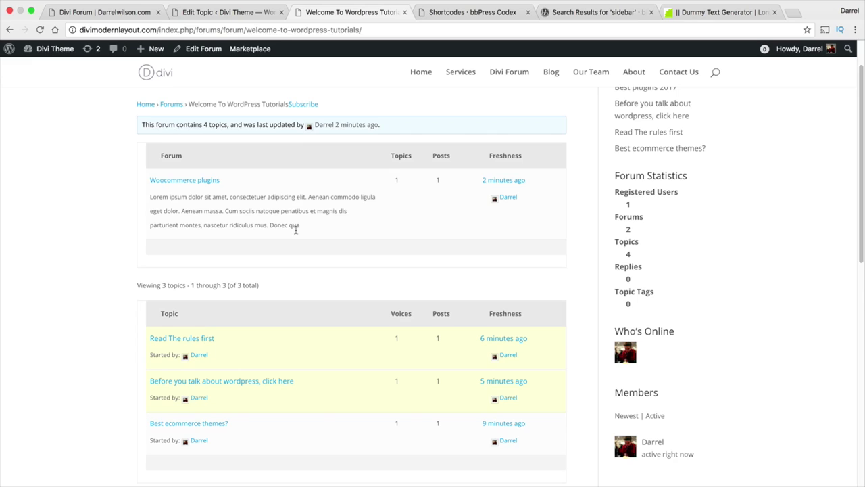
{"action": "scroll", "coordinate": [321, 228], "scroll_direction": "down", "scroll_amount": 2}
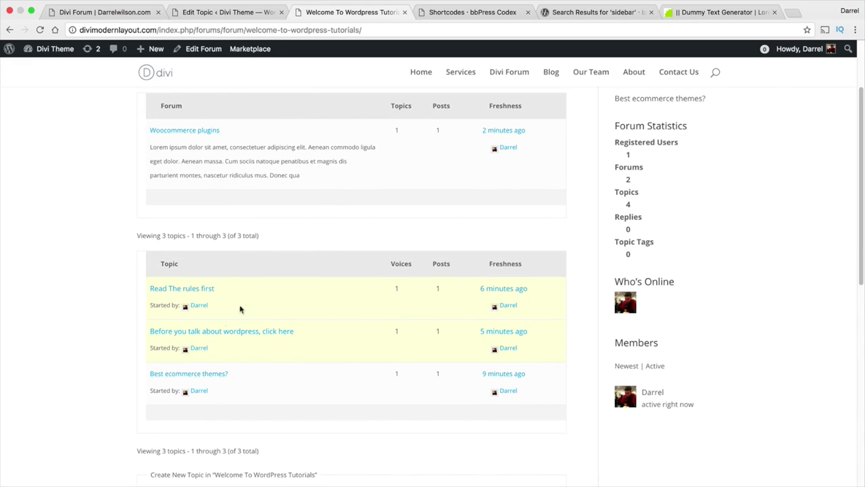
{"action": "scroll", "coordinate": [285, 348], "scroll_direction": "up", "scroll_amount": 2}
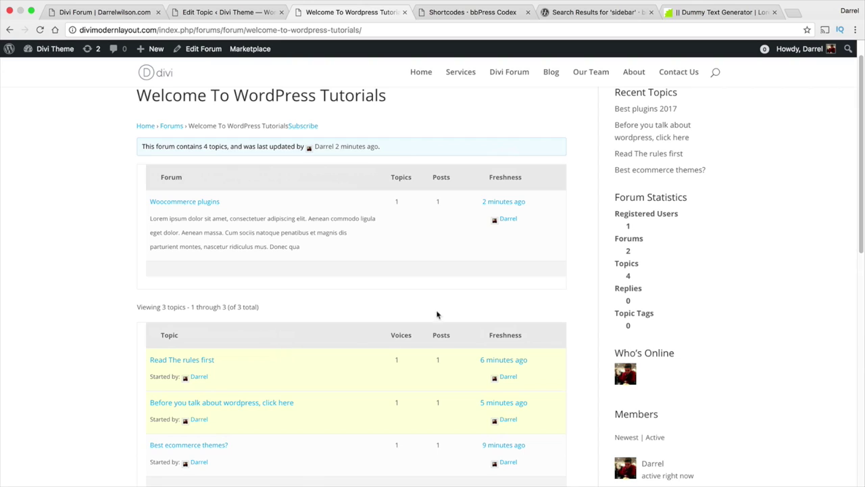
{"action": "scroll", "coordinate": [432, 324], "scroll_direction": "down", "scroll_amount": 1}
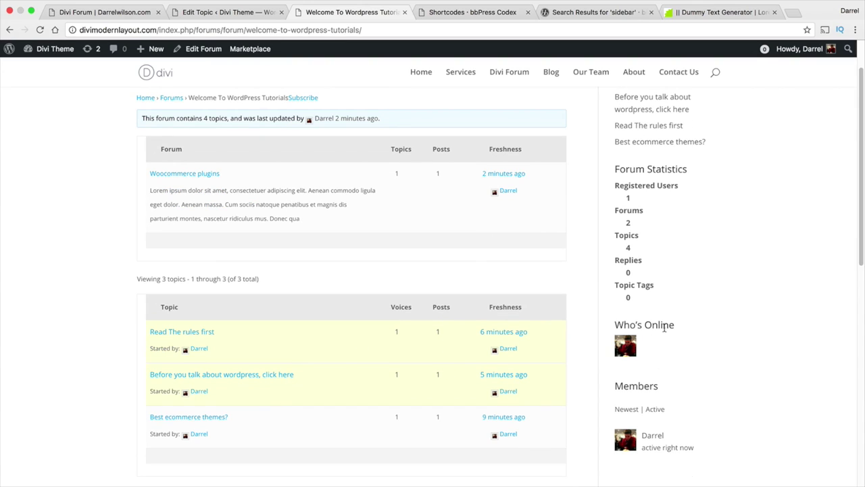
{"action": "left_click_drag", "start_coordinate": [674, 391], "coordinate": [603, 390]}
{"action": "scroll", "coordinate": [664, 357], "scroll_direction": "up", "scroll_amount": 1}
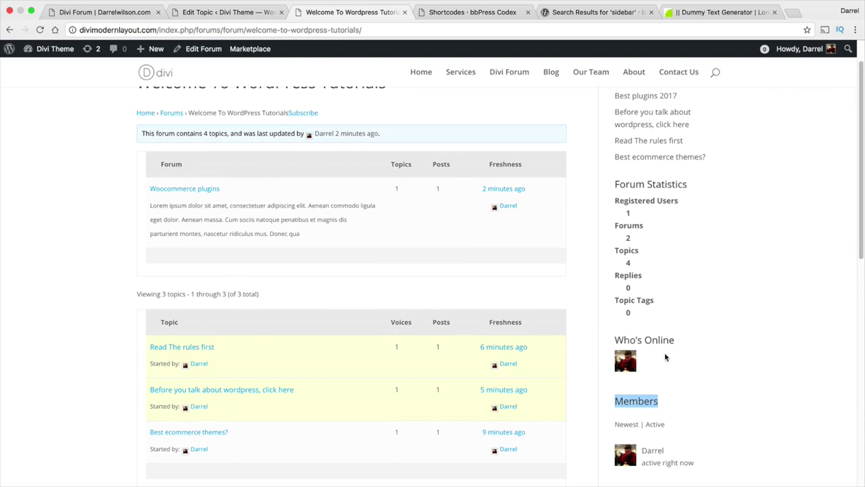
{"action": "left_click_drag", "start_coordinate": [694, 189], "coordinate": [618, 185]}
{"action": "scroll", "coordinate": [684, 155], "scroll_direction": "up", "scroll_amount": 2}
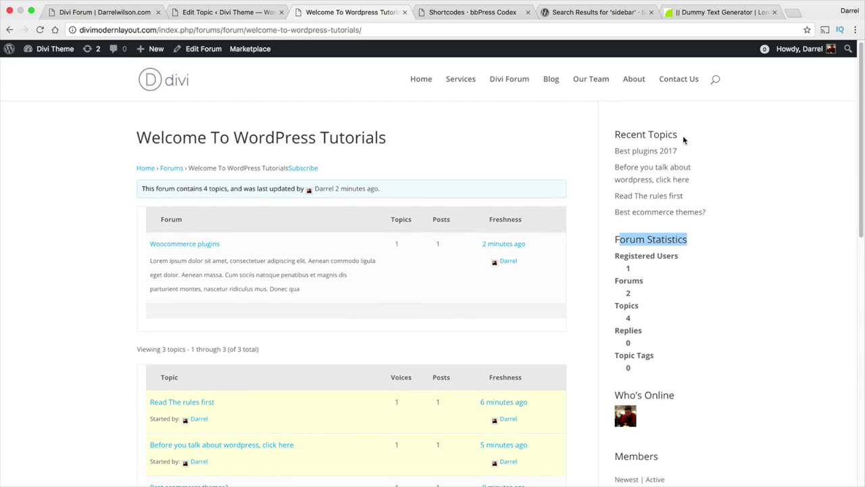
Open the Woocommerce plugins sub-forum twice, returning to the parent forum page each time.
{"action": "left_click", "coordinate": [193, 247]}
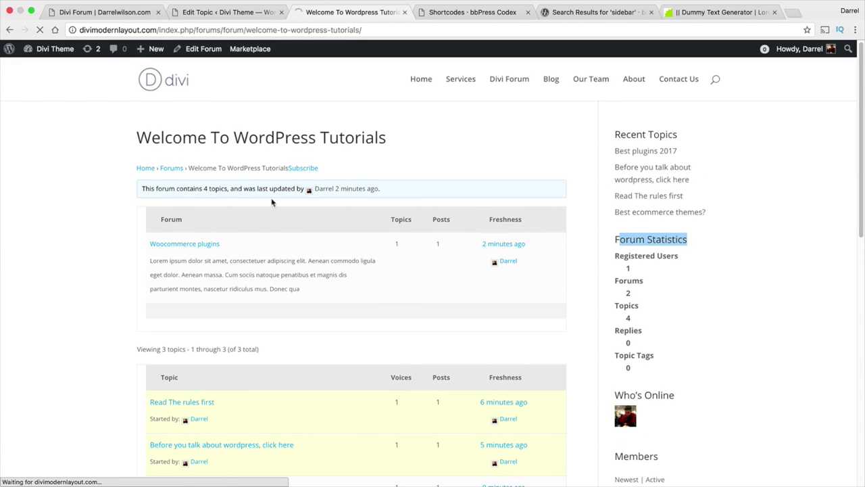
{"action": "scroll", "coordinate": [246, 253], "scroll_direction": "down", "scroll_amount": 2}
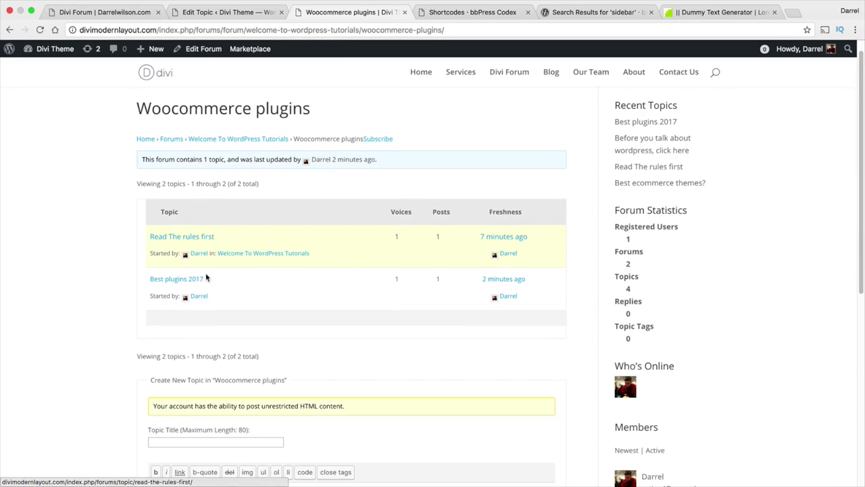
{"action": "left_click", "coordinate": [10, 30]}
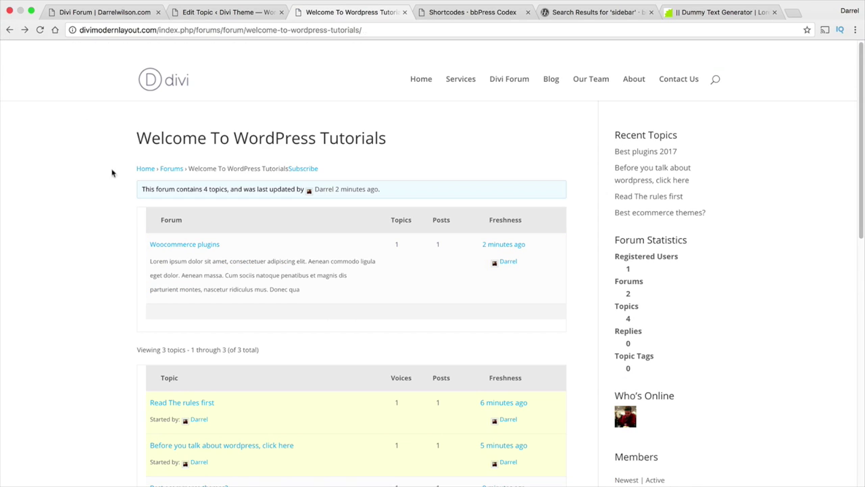
{"action": "scroll", "coordinate": [250, 203], "scroll_direction": "down", "scroll_amount": 2}
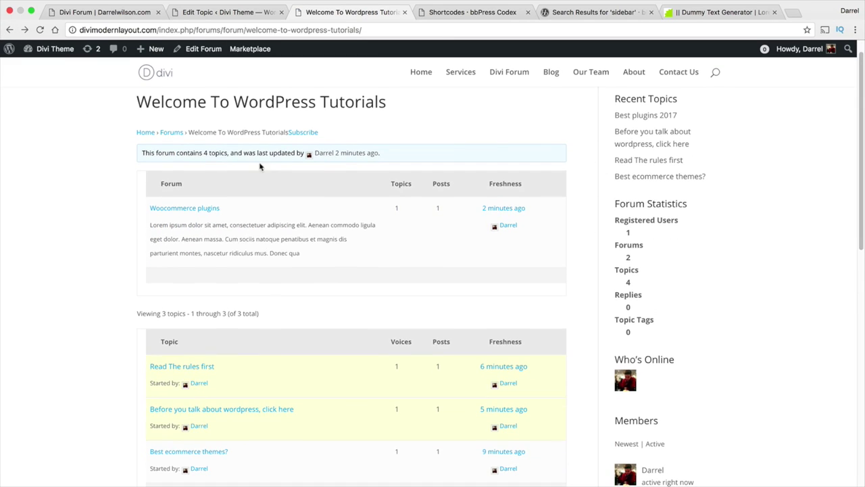
{"action": "left_click", "coordinate": [205, 210]}
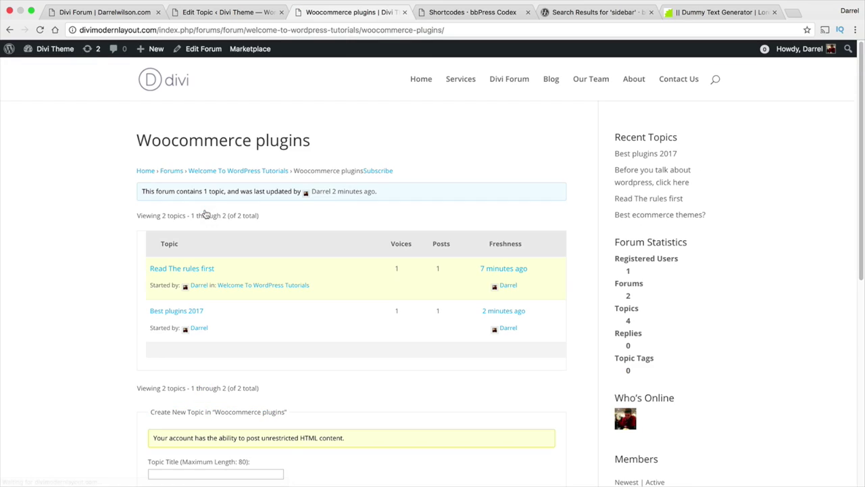
{"action": "left_click", "coordinate": [9, 30]}
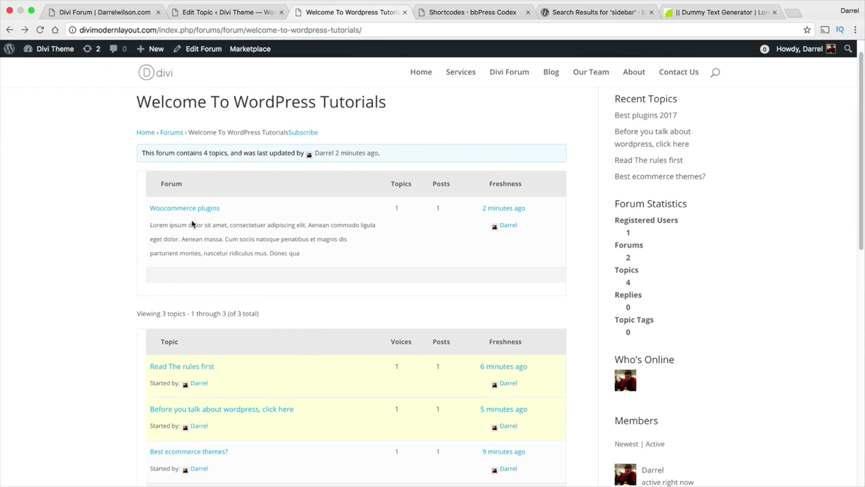
{"action": "scroll", "coordinate": [203, 219], "scroll_direction": "down", "scroll_amount": 1}
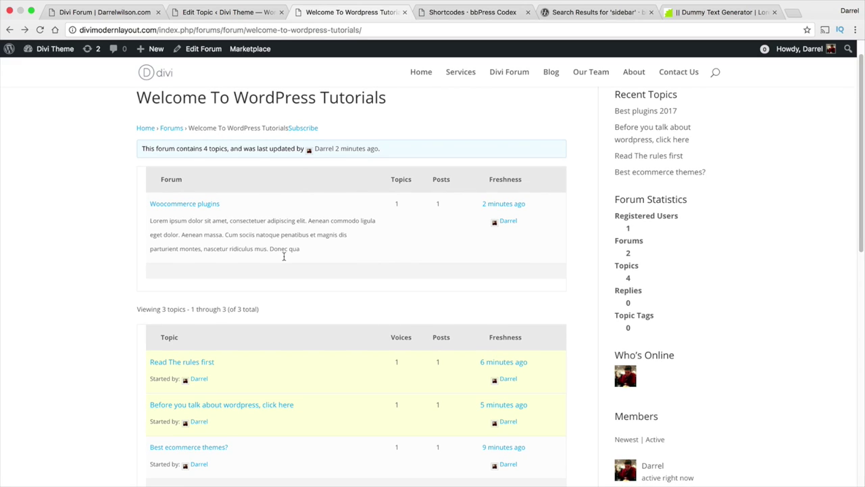
{"action": "scroll", "coordinate": [293, 265], "scroll_direction": "down", "scroll_amount": 3}
{"action": "scroll", "coordinate": [293, 264], "scroll_direction": "up", "scroll_amount": 4}
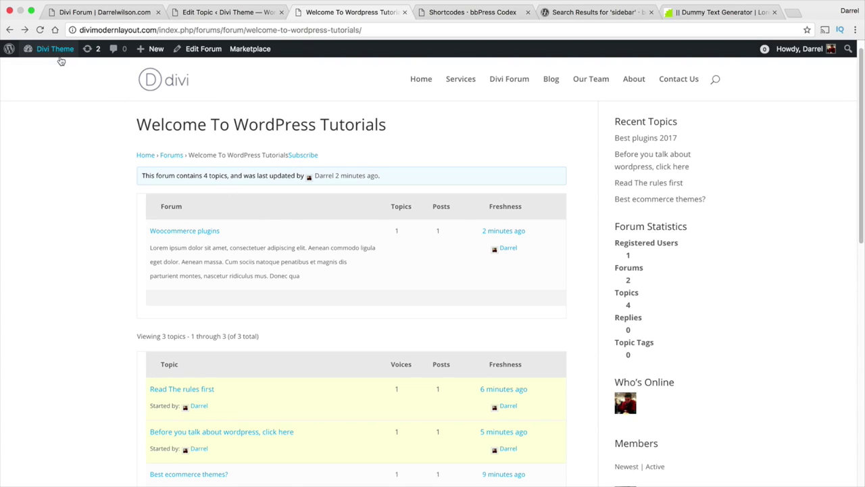
Tick 'Anyone can register' in General Settings, save the changes, and view the live site.
{"action": "mouse_move", "coordinate": [60, 60]}
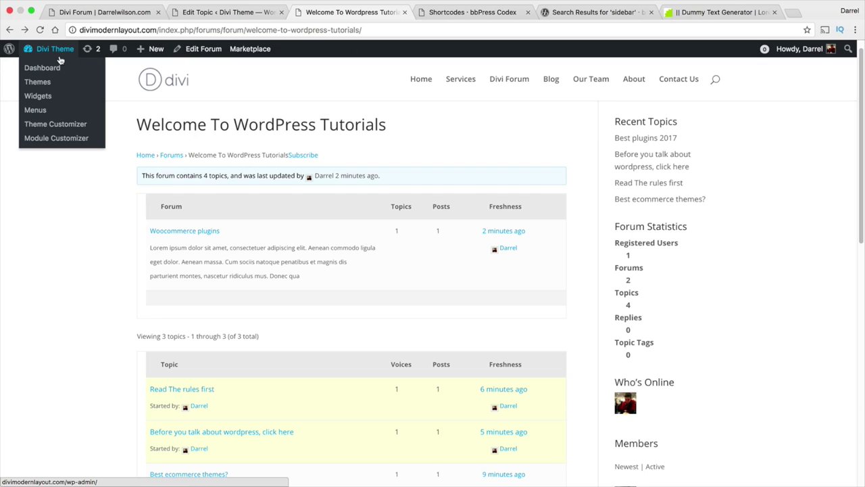
{"action": "left_click", "coordinate": [57, 72]}
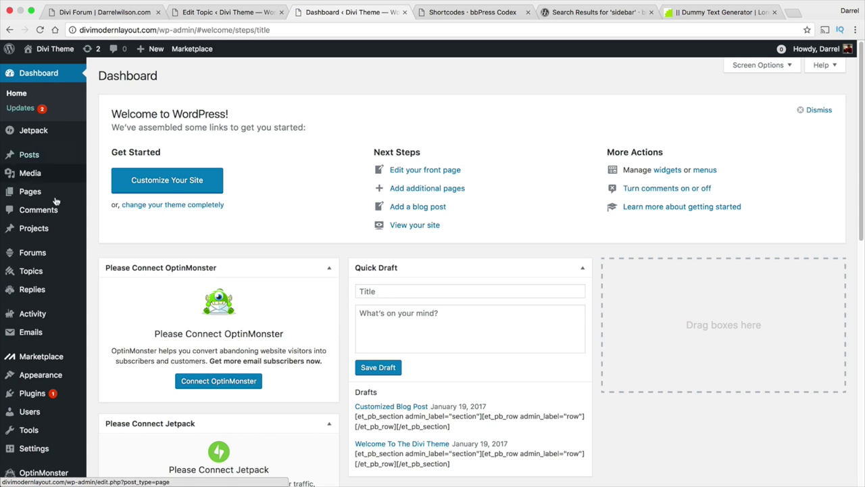
{"action": "mouse_move", "coordinate": [41, 424]}
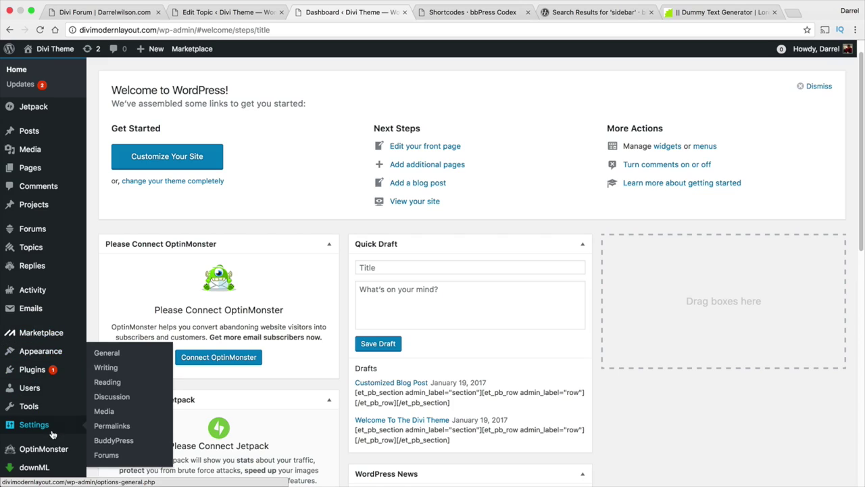
{"action": "left_click", "coordinate": [101, 353]}
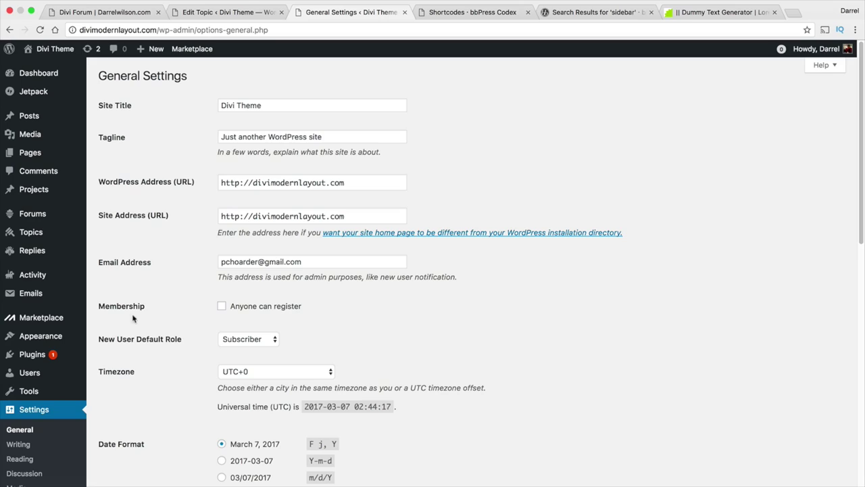
{"action": "left_click", "coordinate": [221, 307]}
{"action": "scroll", "coordinate": [203, 298], "scroll_direction": "down", "scroll_amount": 1}
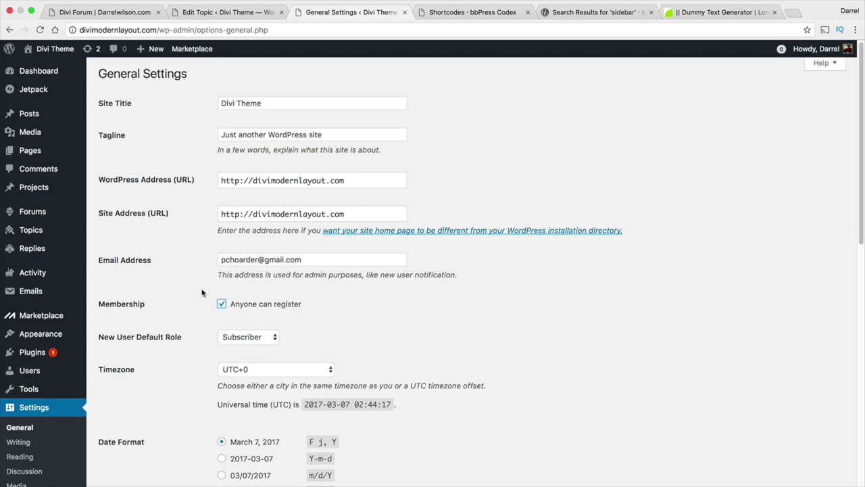
{"action": "scroll", "coordinate": [256, 300], "scroll_direction": "down", "scroll_amount": 3}
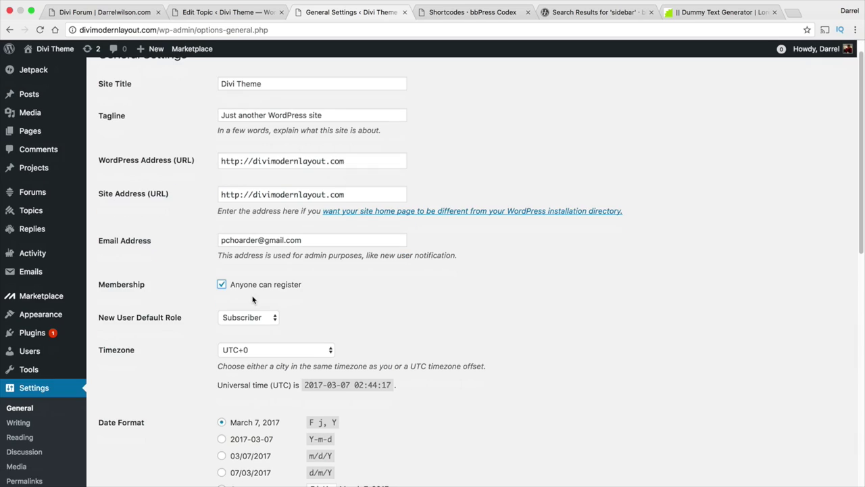
{"action": "scroll", "coordinate": [252, 293], "scroll_direction": "down", "scroll_amount": 10}
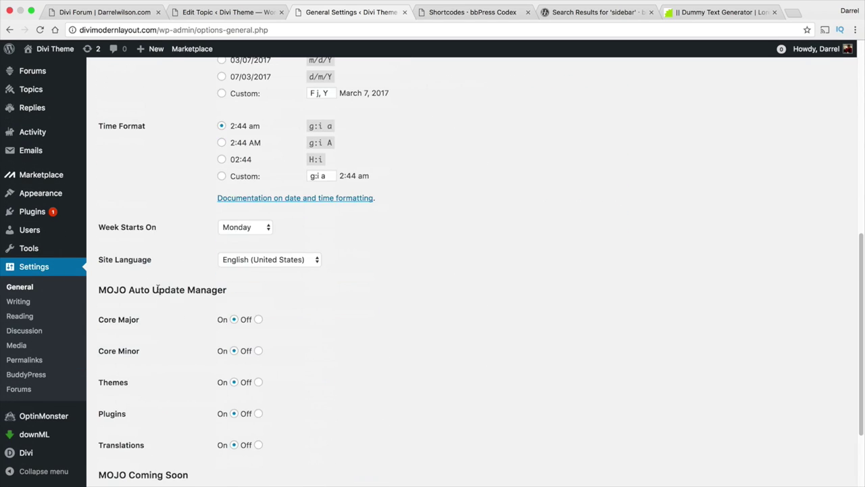
{"action": "left_click", "coordinate": [153, 434]}
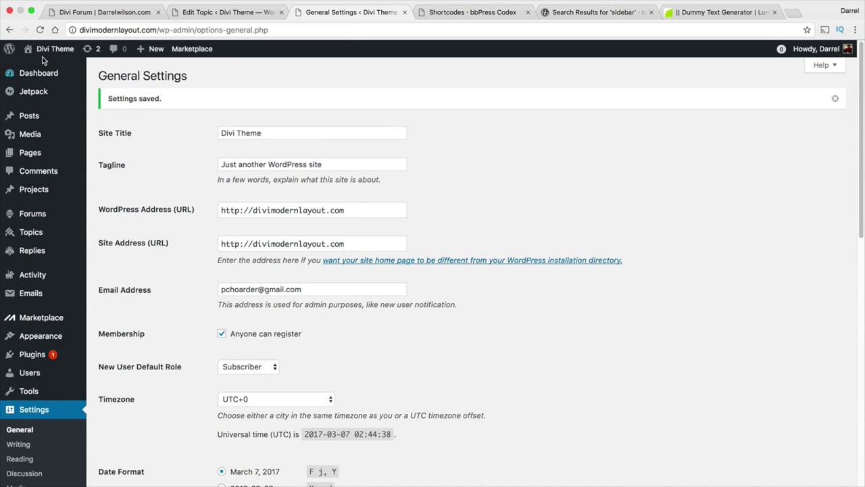
{"action": "left_click", "coordinate": [41, 68]}
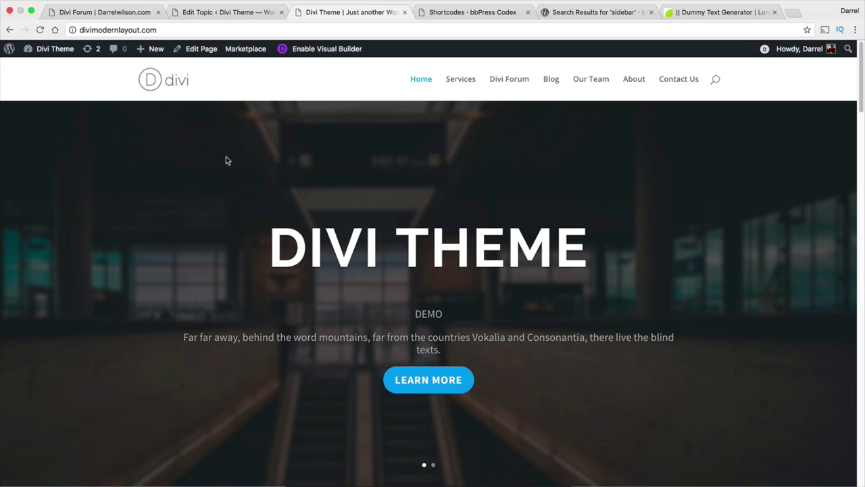
In the logged-out Safari browser, reload the Divi Theme site and open Divi Forum.
{"action": "key", "text": "super+Tab"}
{"action": "key", "text": "super+Tab"}
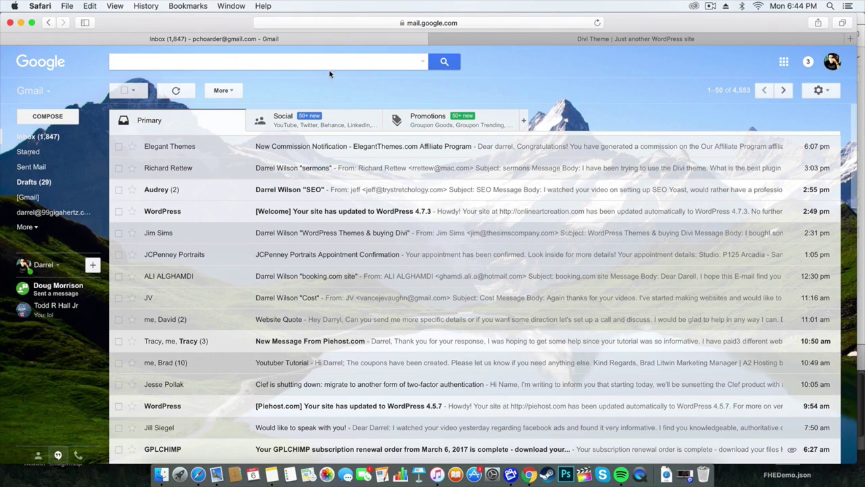
{"action": "left_click", "coordinate": [635, 39]}
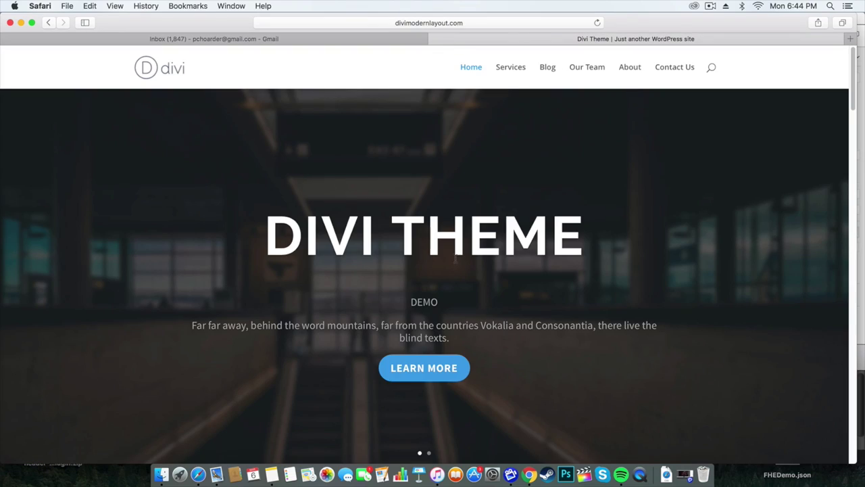
{"action": "right_click", "coordinate": [234, 61]}
{"action": "left_click", "coordinate": [259, 81]}
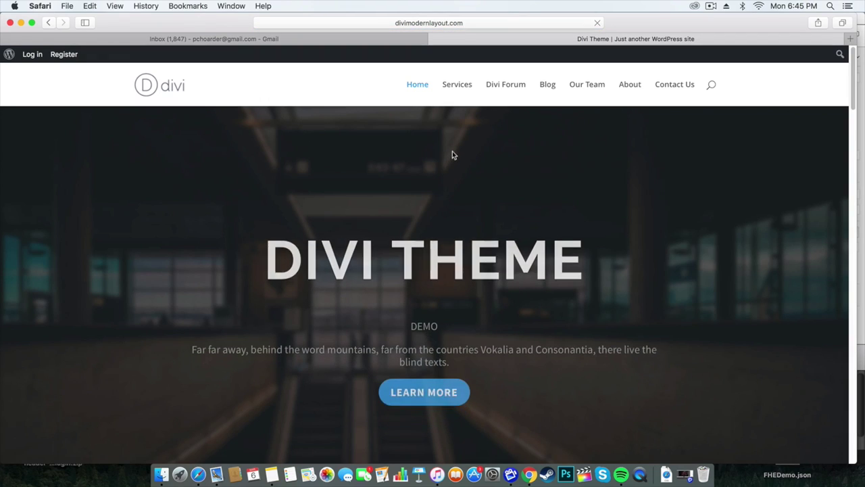
{"action": "left_click", "coordinate": [504, 86]}
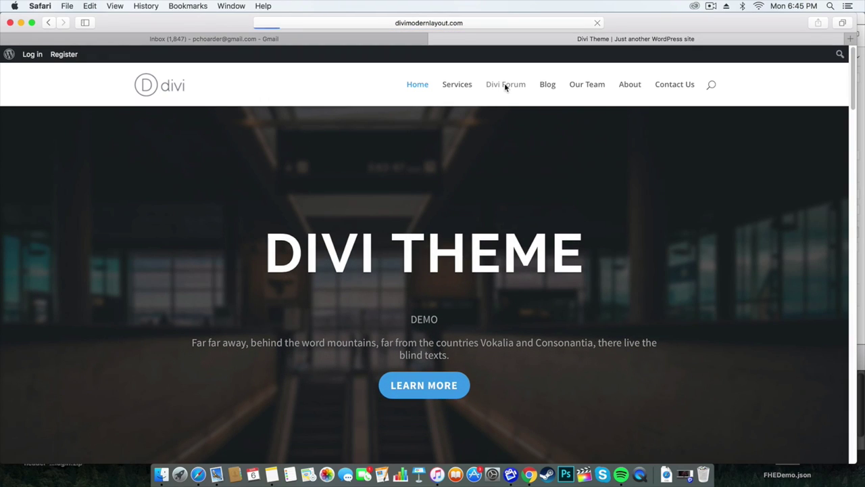
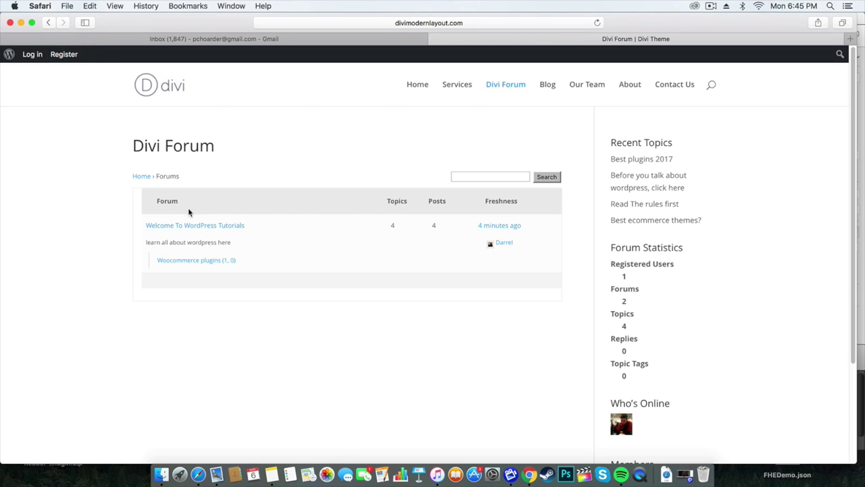
Open the Best ecommerce themes? topic in the Welcome To WordPress Tutorials forum.
{"action": "left_click", "coordinate": [228, 225]}
{"action": "scroll", "coordinate": [268, 288], "scroll_direction": "down", "scroll_amount": 3}
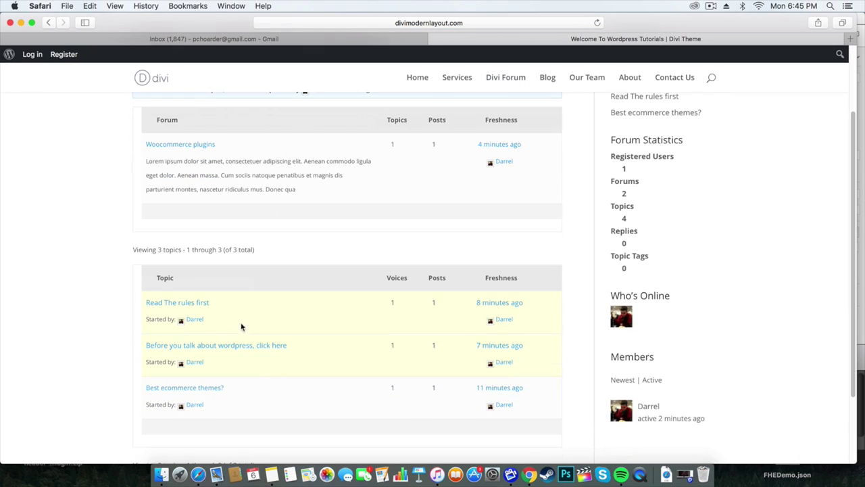
{"action": "left_click", "coordinate": [205, 387]}
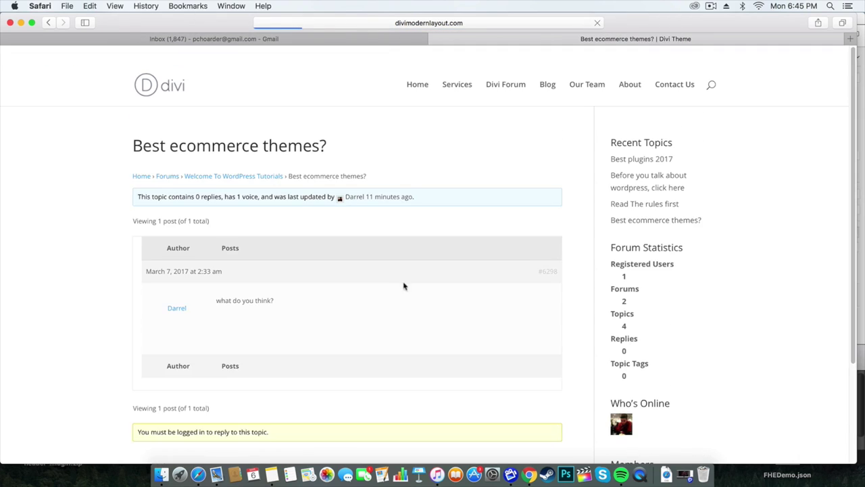
{"action": "scroll", "coordinate": [297, 291], "scroll_direction": "down", "scroll_amount": 3}
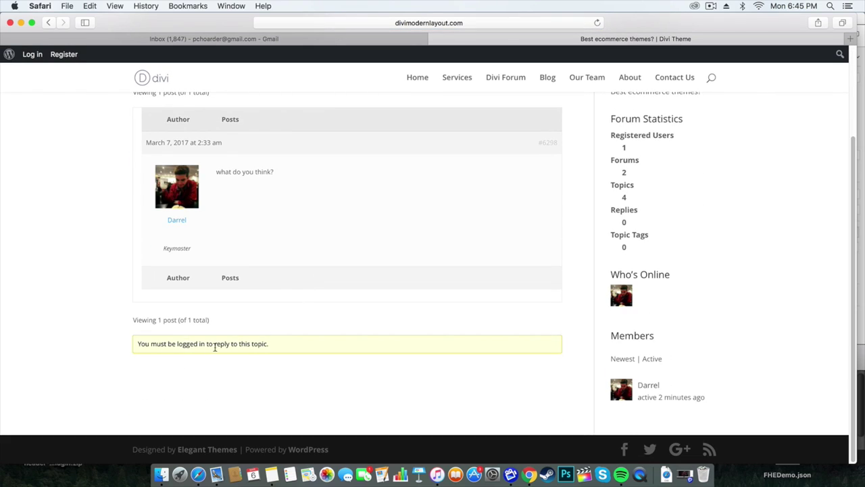
Note the login-required reply notice and go to the site's registration page.
{"action": "triple_click", "coordinate": [232, 344]}
{"action": "scroll", "coordinate": [176, 315], "scroll_direction": "up", "scroll_amount": 3}
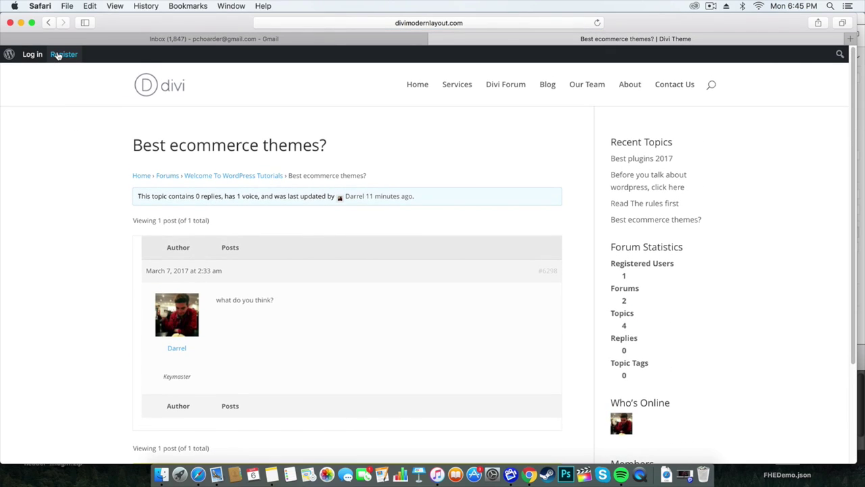
{"action": "left_click", "coordinate": [60, 54]}
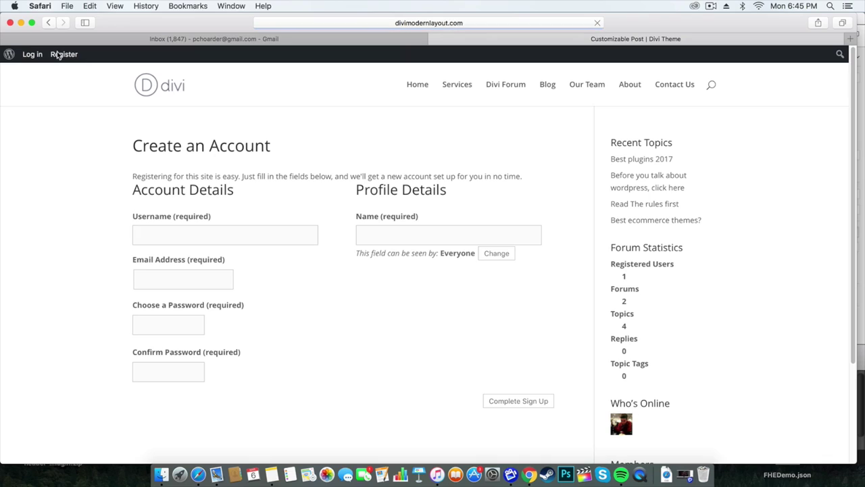
Fill in a username, e-mail address, matching passwords and profile name, then submit the registration.
{"action": "left_click", "coordinate": [255, 239]}
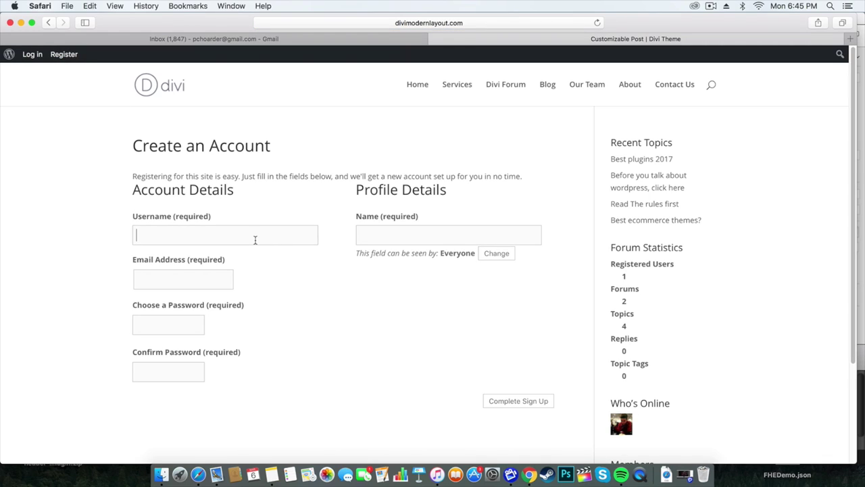
{"action": "type", "text": "pattywack800"}
{"action": "key", "text": "Tab"}
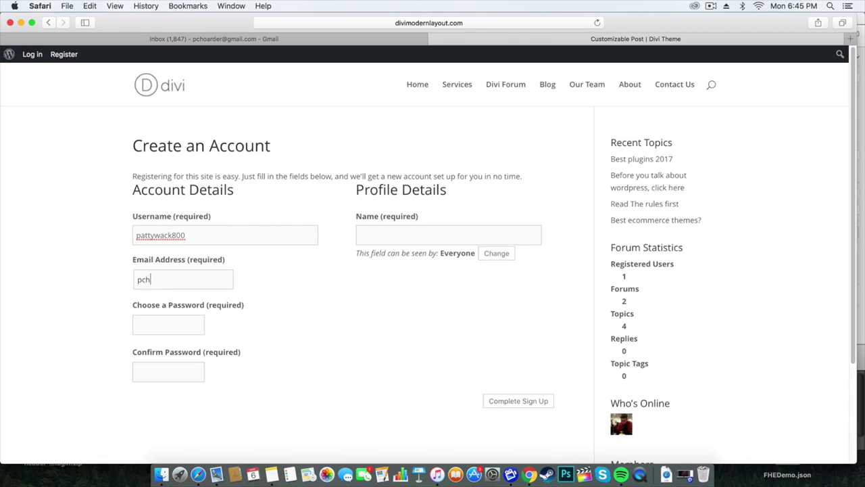
{"action": "key", "text": "Tab"}
{"action": "type", "text": "••••••••"}
{"action": "key", "text": "Tab"}
{"action": "type", "text": "•••"}
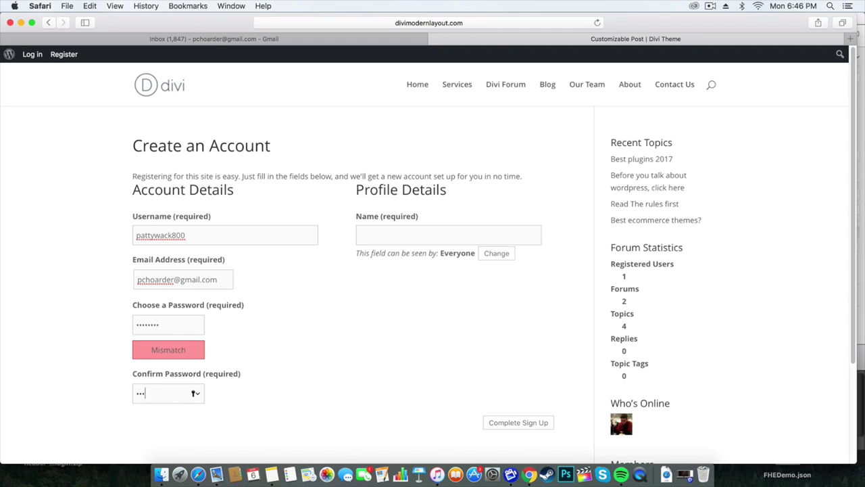
{"action": "type", "text": "•••••"}
{"action": "left_click", "coordinate": [451, 237]}
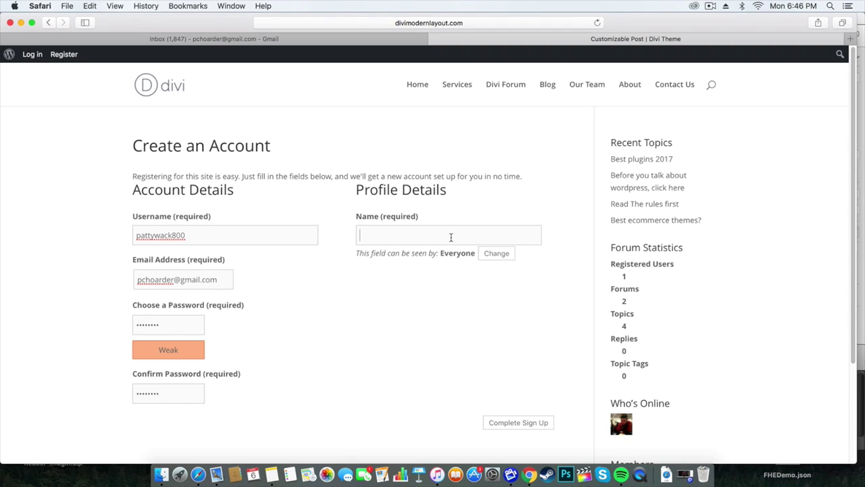
{"action": "type", "text": "patty890"}
{"action": "left_click", "coordinate": [524, 423]}
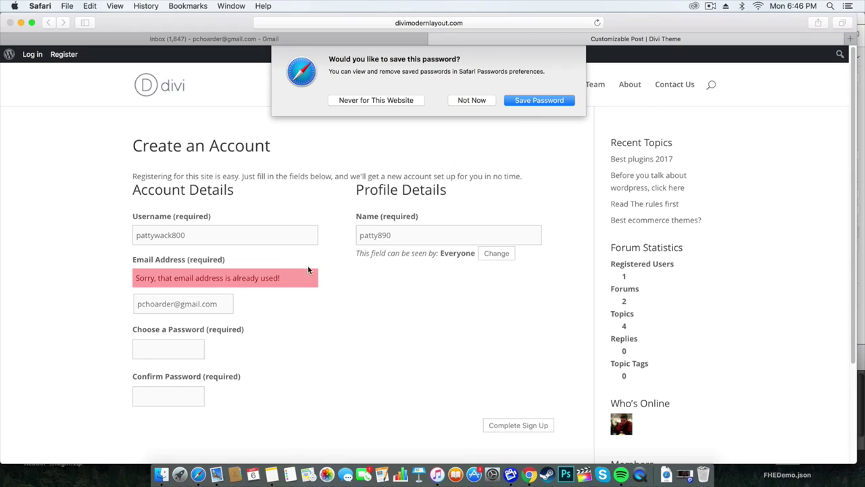
Replace the already-used e-mail with an unused address, re-enter both passwords and resubmit.
{"action": "left_click", "coordinate": [471, 100]}
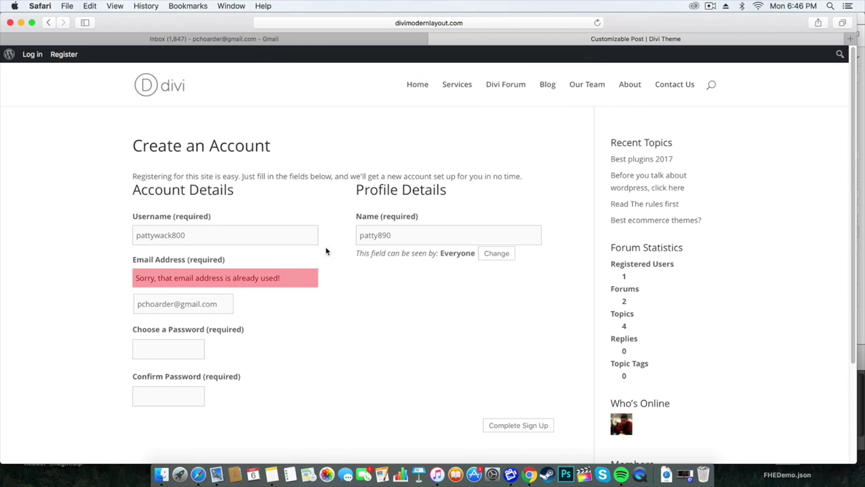
{"action": "triple_click", "coordinate": [209, 305]}
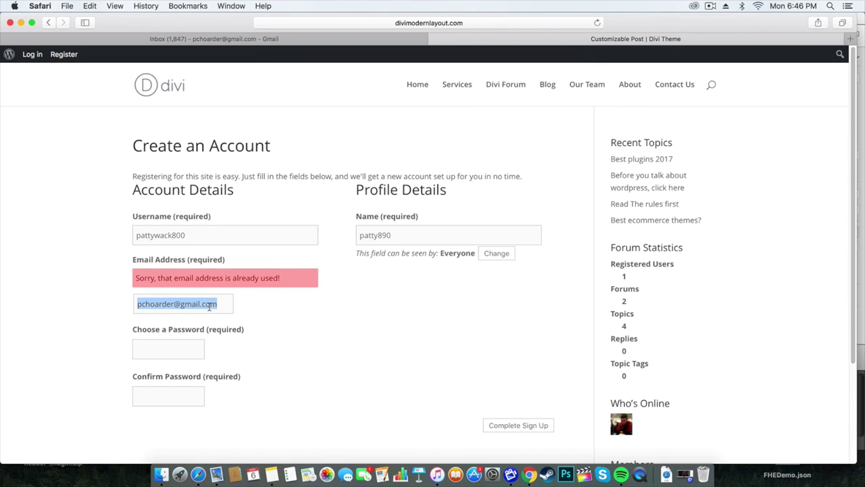
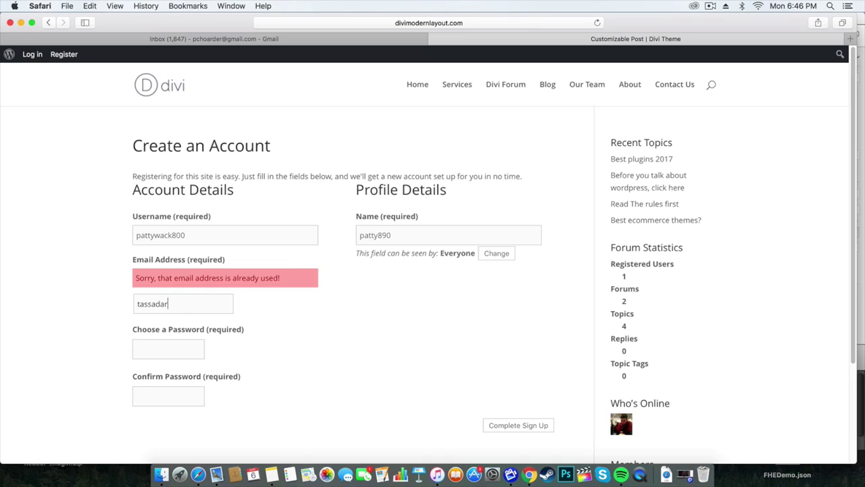
{"action": "key", "text": "Tab"}
{"action": "type", "text": "password"}
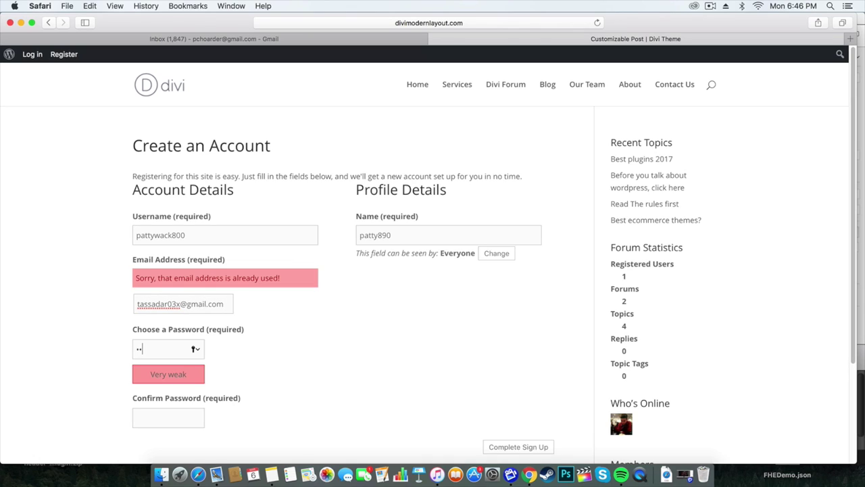
{"action": "key", "text": "Tab"}
{"action": "type", "text": "password"}
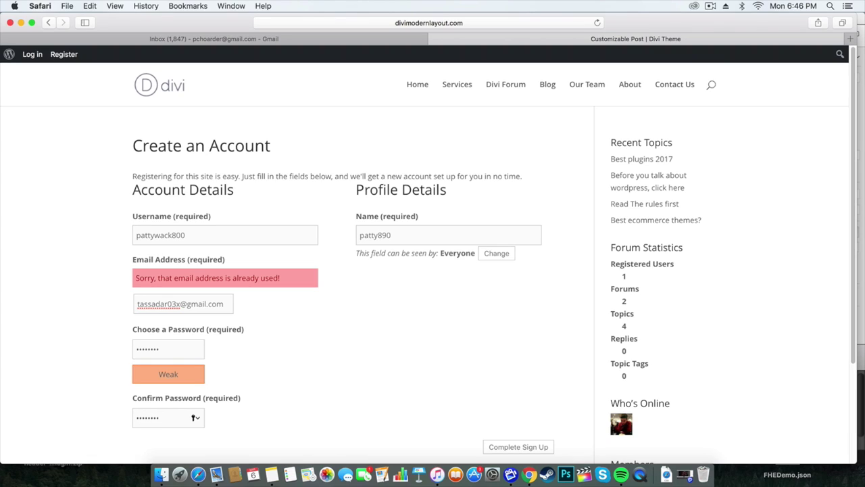
{"action": "left_click", "coordinate": [533, 446]}
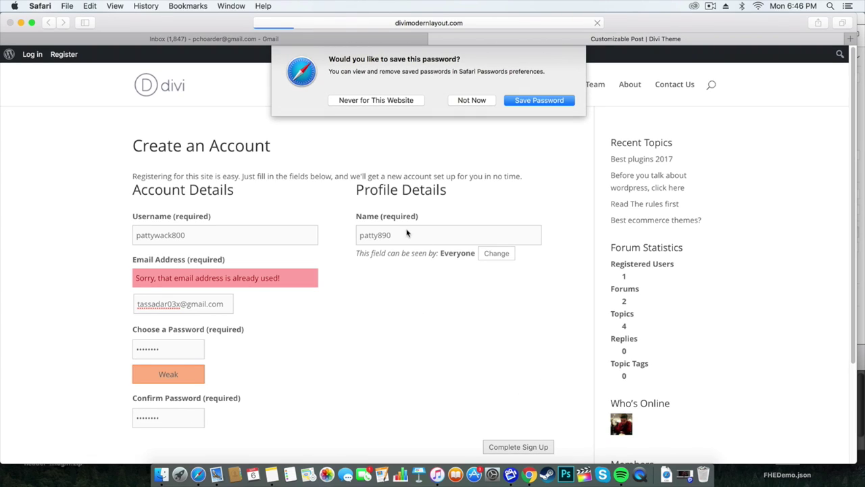
{"action": "left_click", "coordinate": [534, 106]}
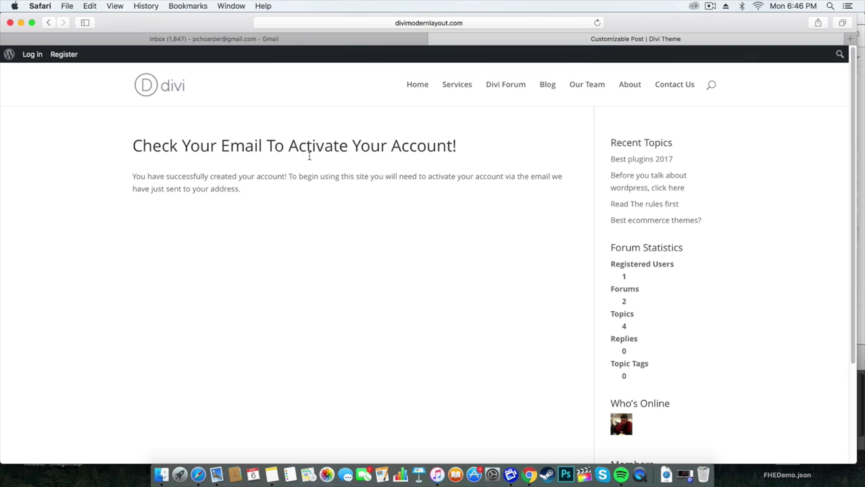
{"action": "left_click_drag", "start_coordinate": [470, 142], "coordinate": [95, 142]}
Add and sign in to the second Google account in Gmail.
{"action": "left_click", "coordinate": [469, 143]}
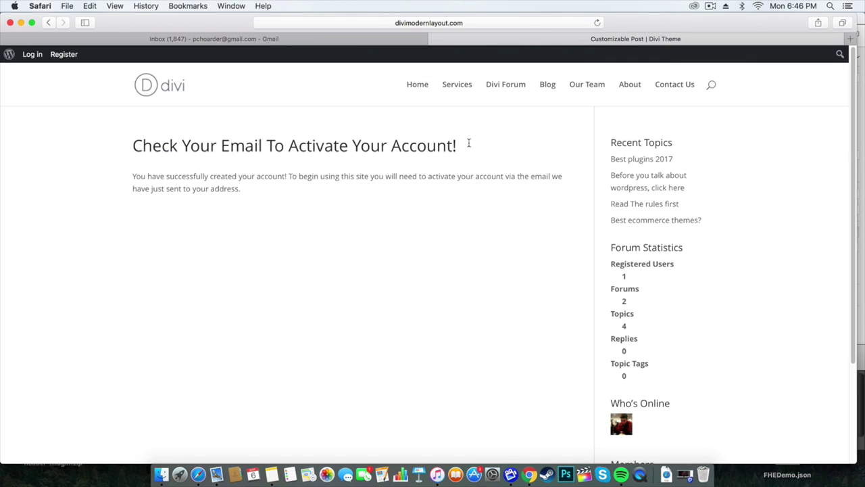
{"action": "left_click", "coordinate": [339, 38]}
{"action": "left_click", "coordinate": [831, 62]}
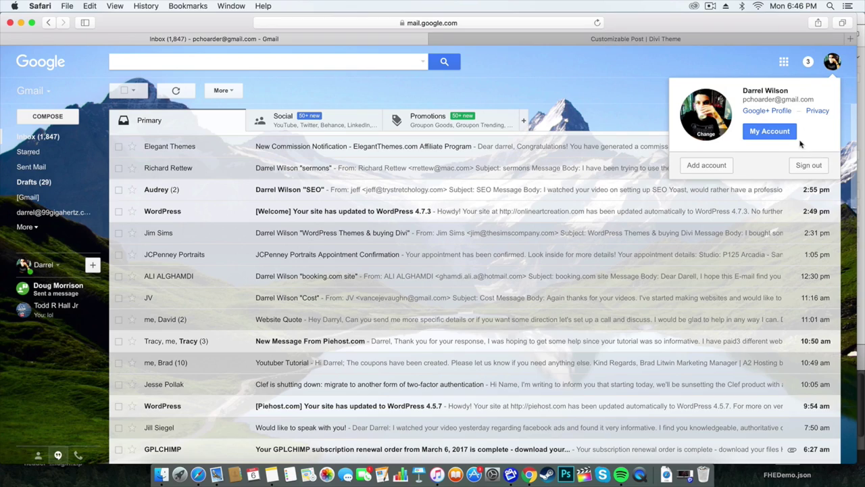
{"action": "left_click", "coordinate": [721, 163]}
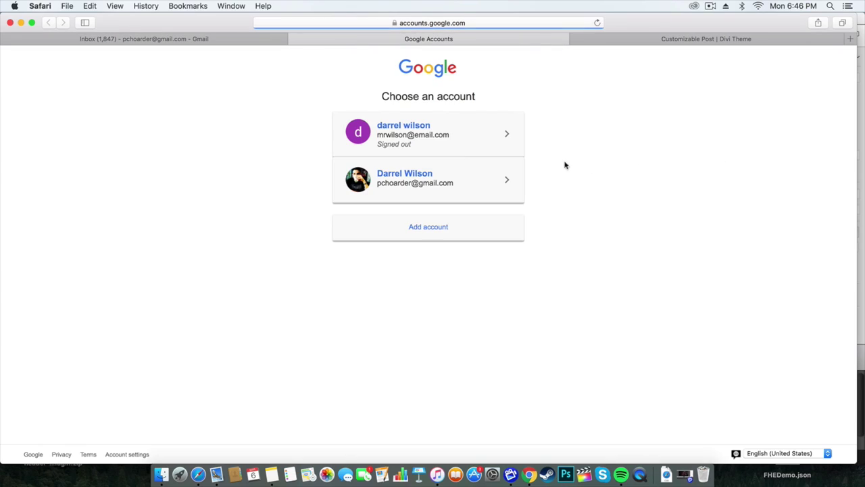
{"action": "left_click", "coordinate": [438, 227]}
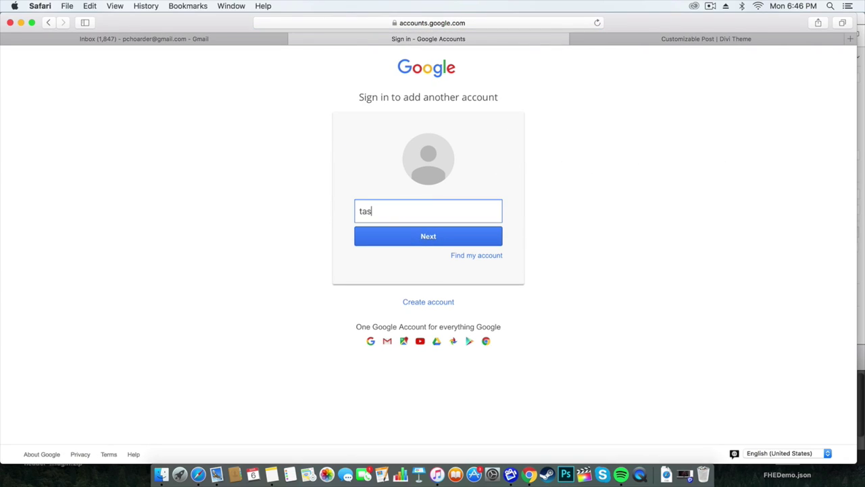
{"action": "key", "text": "Return"}
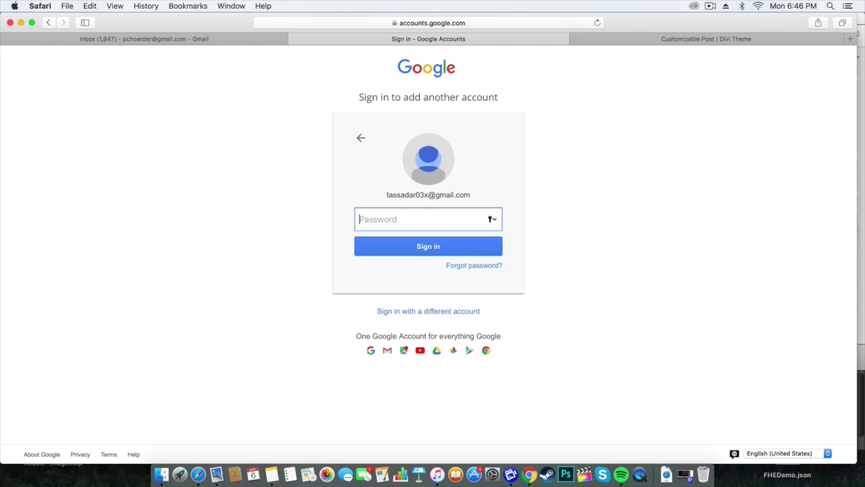
{"action": "type", "text": "********"}
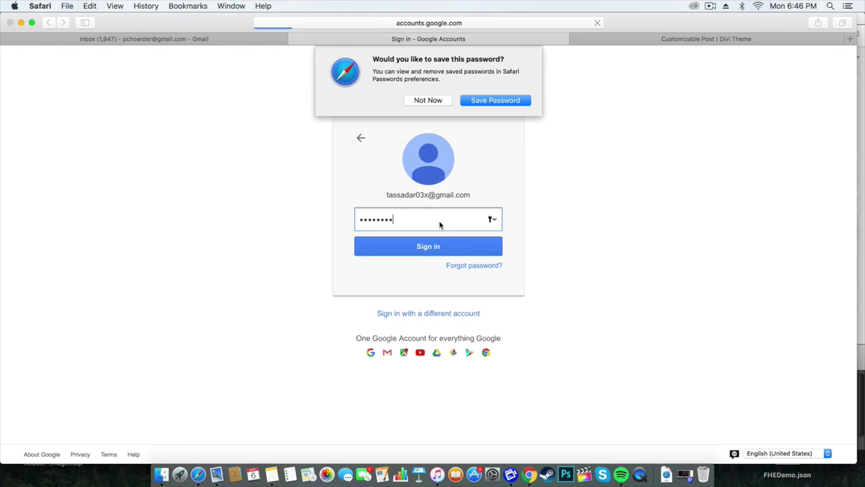
{"action": "left_click", "coordinate": [489, 102]}
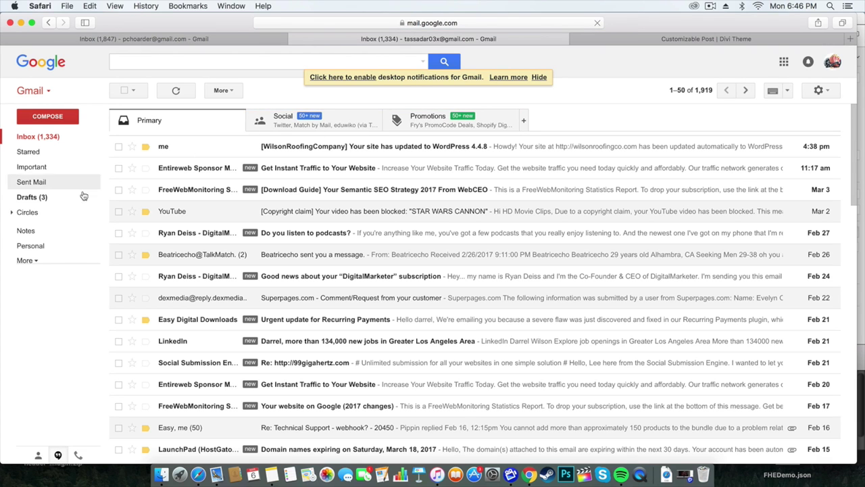
Open the Divi Theme activation e-mail from the Spam folder and follow its activation link.
{"action": "left_click", "coordinate": [28, 261]}
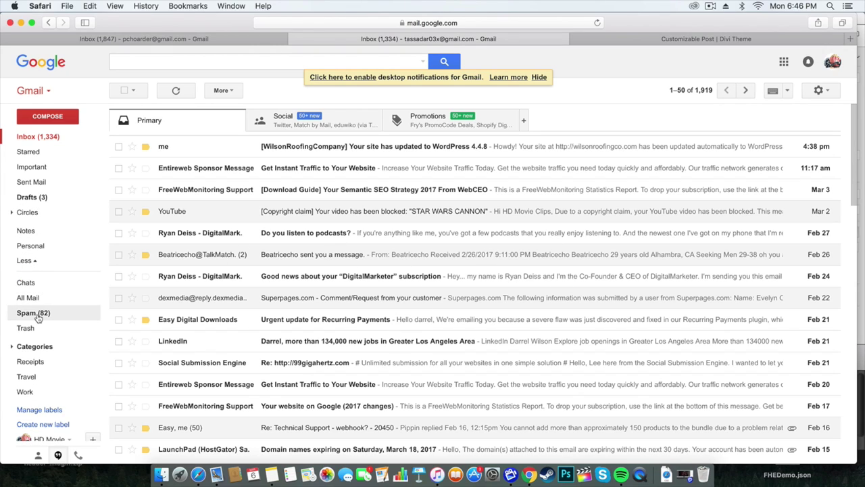
{"action": "left_click", "coordinate": [38, 315]}
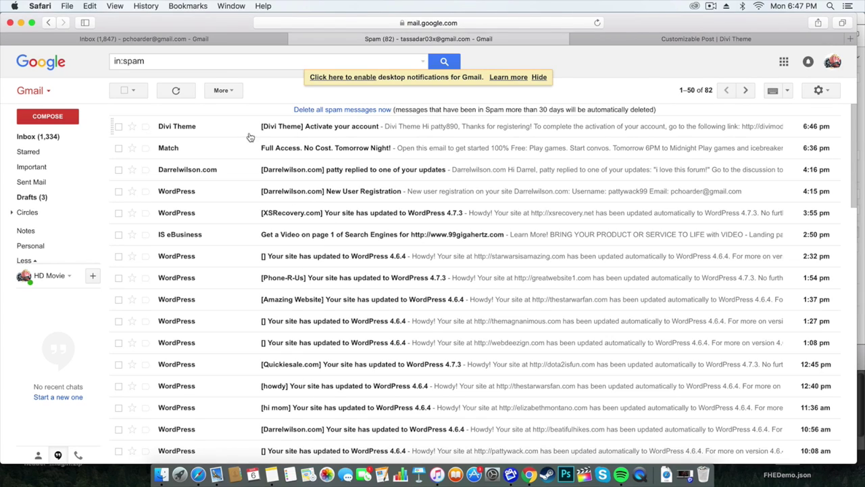
{"action": "left_click", "coordinate": [348, 128]}
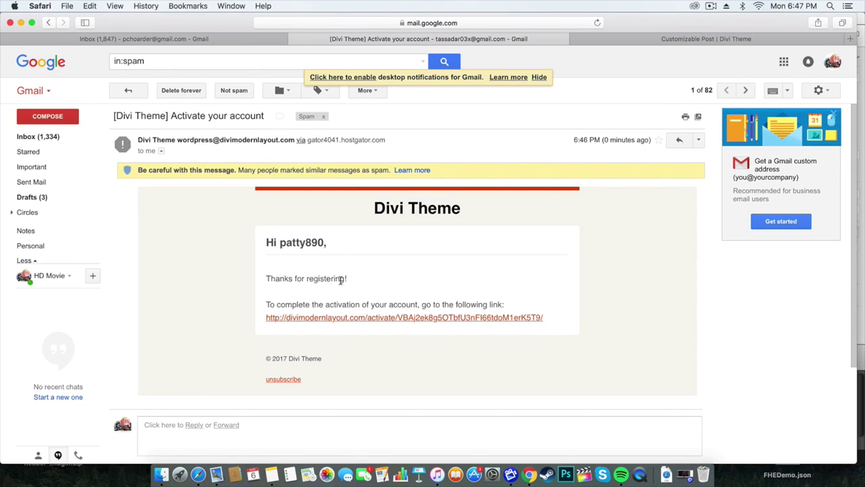
{"action": "left_click_drag", "start_coordinate": [357, 278], "coordinate": [289, 278]}
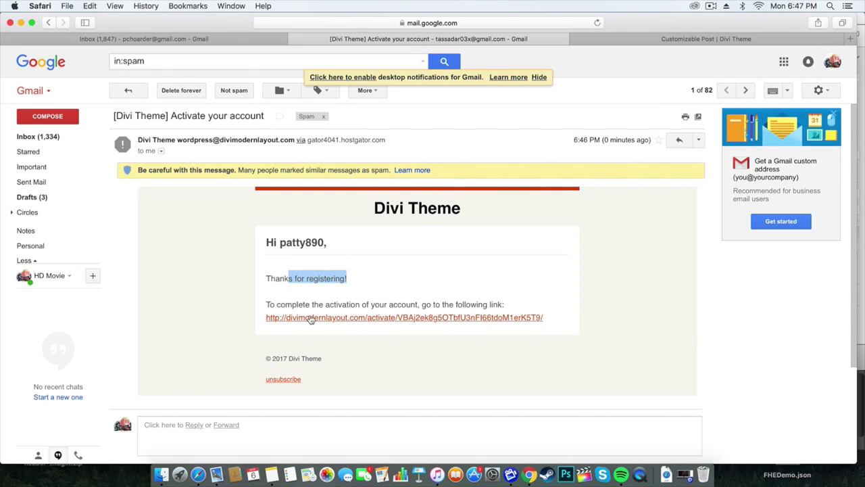
{"action": "left_click", "coordinate": [310, 318]}
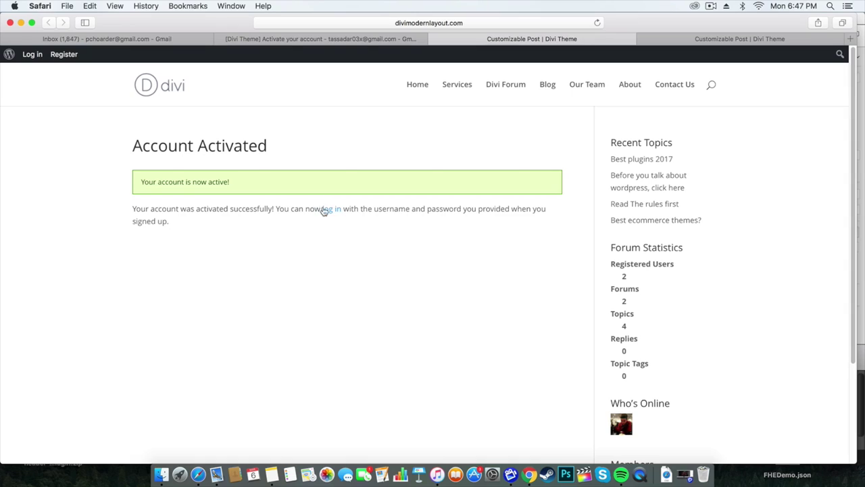
Log in to the site as the newly activated member using the saved credentials.
{"action": "left_click", "coordinate": [27, 54]}
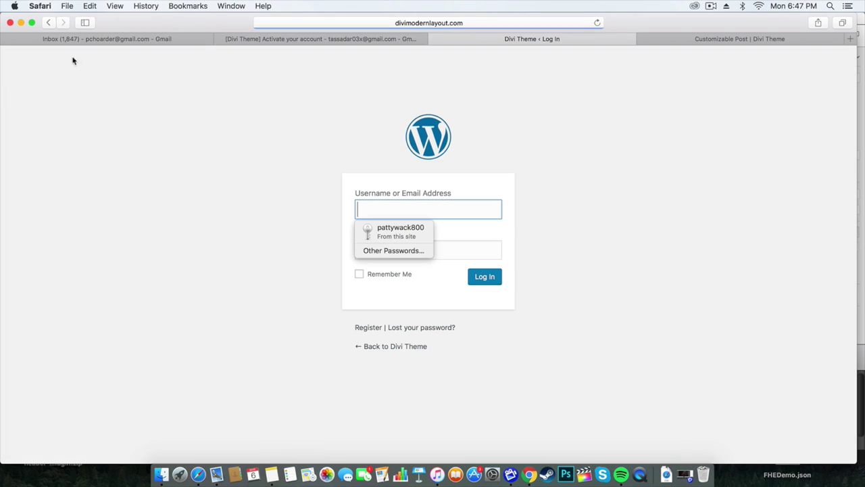
{"action": "left_click", "coordinate": [406, 231]}
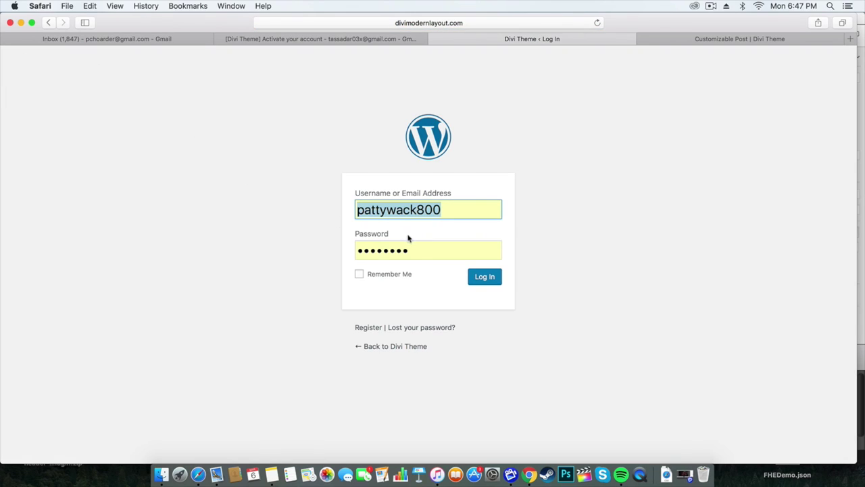
{"action": "left_click_drag", "start_coordinate": [442, 209], "coordinate": [354, 210]}
{"action": "left_click", "coordinate": [479, 284]}
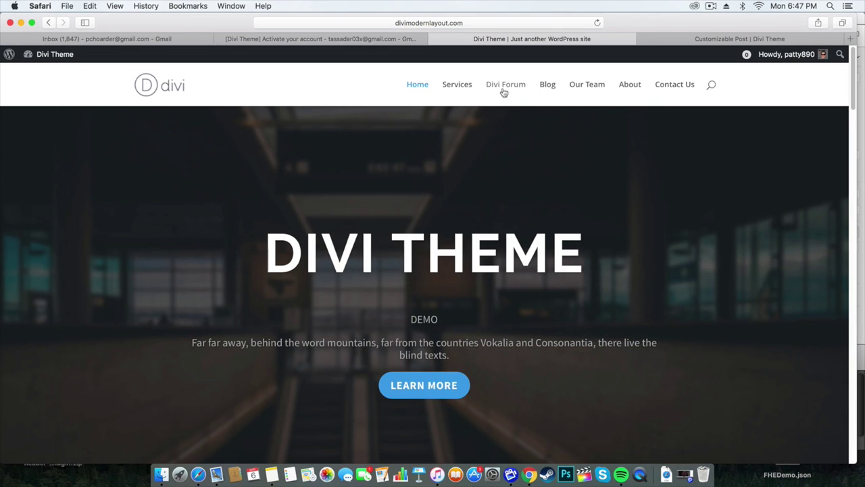
Navigate Divi Forum > Welcome To WordPress Tutorials > Best ecommerce themes? topic.
{"action": "mouse_move", "coordinate": [788, 59]}
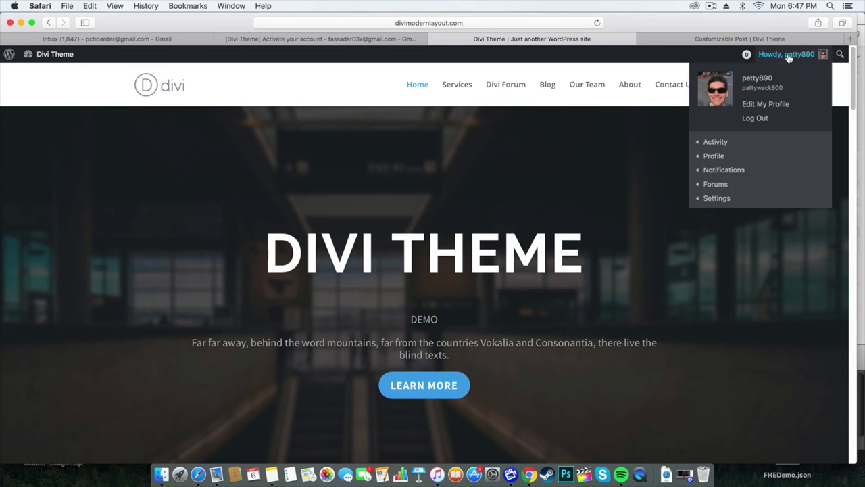
{"action": "left_click", "coordinate": [503, 84]}
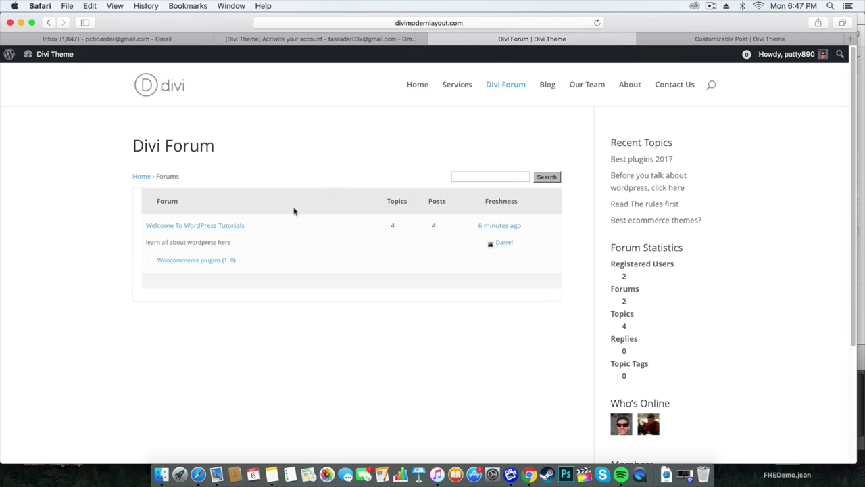
{"action": "left_click", "coordinate": [224, 227]}
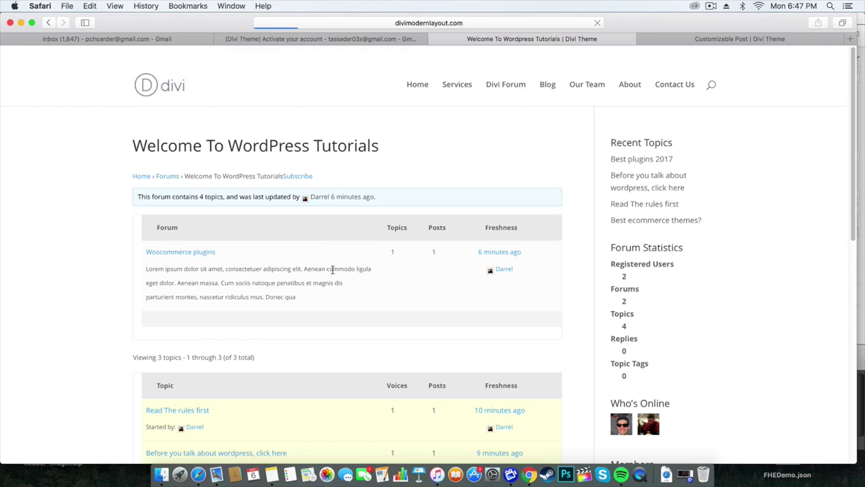
{"action": "scroll", "coordinate": [297, 252], "scroll_direction": "down", "scroll_amount": 5}
{"action": "scroll", "coordinate": [283, 252], "scroll_direction": "up", "scroll_amount": 3}
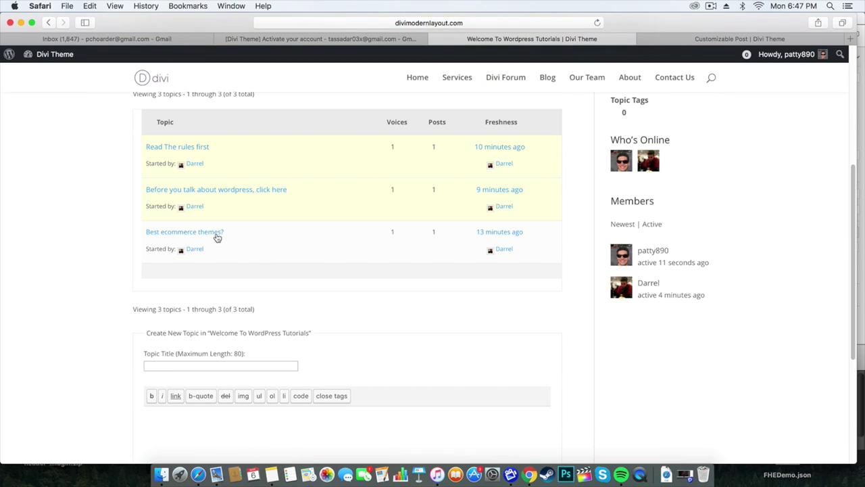
{"action": "left_click", "coordinate": [217, 234]}
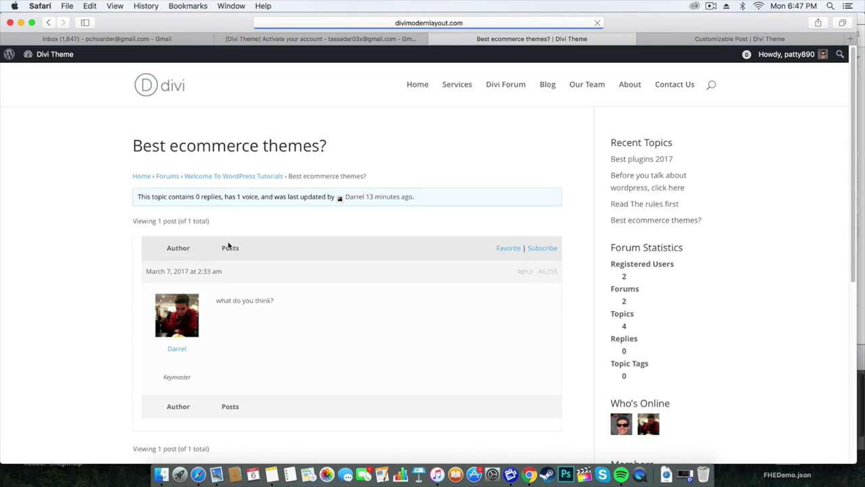
Write a reply in the topic's reply box and submit it.
{"action": "scroll", "coordinate": [216, 290], "scroll_direction": "down", "scroll_amount": 3}
{"action": "scroll", "coordinate": [216, 351], "scroll_direction": "down", "scroll_amount": 1}
{"action": "left_click", "coordinate": [238, 417]}
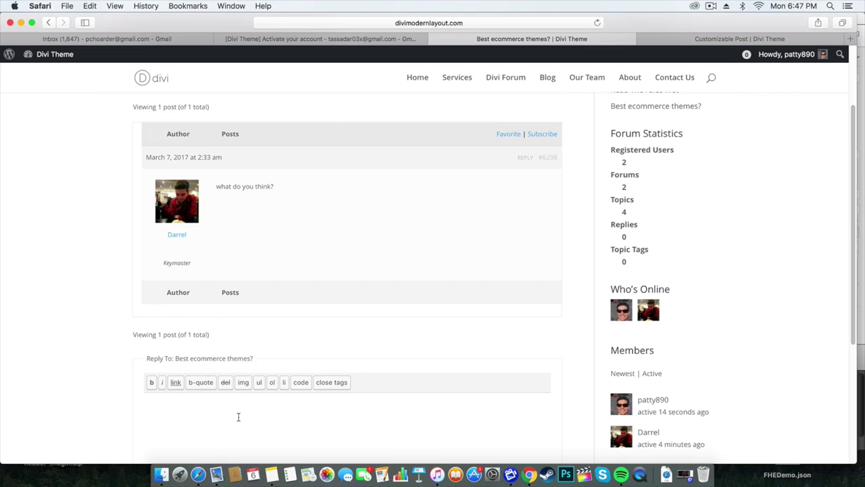
{"action": "type", "text": "you suck!"}
{"action": "scroll", "coordinate": [289, 376], "scroll_direction": "down", "scroll_amount": 5}
{"action": "left_click", "coordinate": [538, 425]}
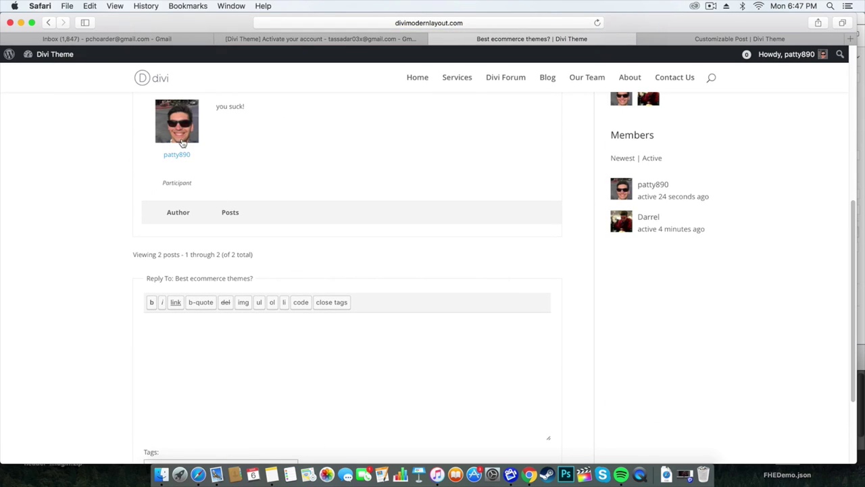
{"action": "scroll", "coordinate": [205, 201], "scroll_direction": "up", "scroll_amount": 5}
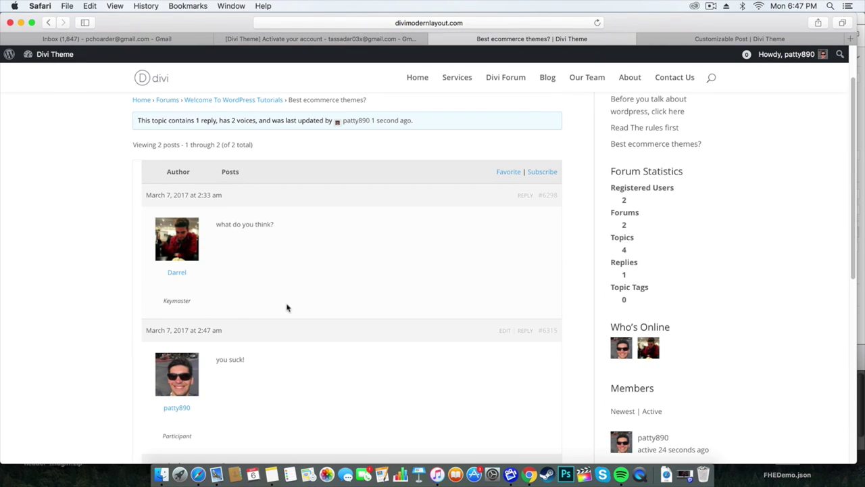
Open the topic author's member profile.
{"action": "left_click", "coordinate": [170, 242]}
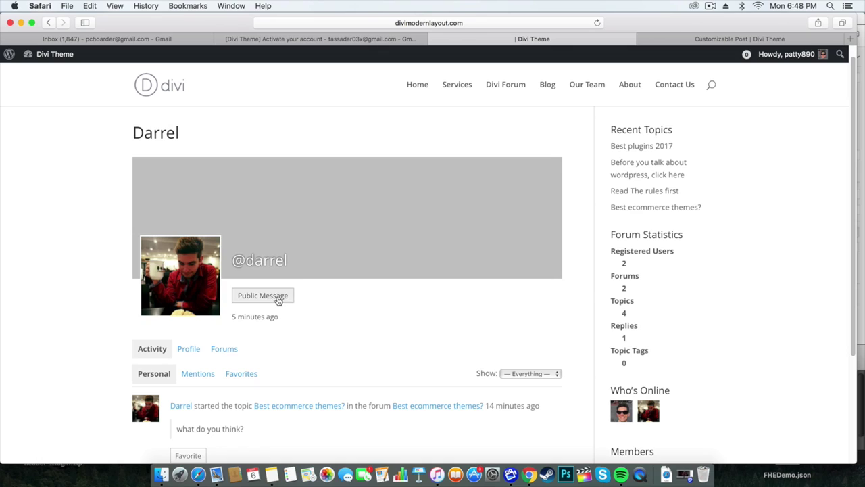
{"action": "scroll", "coordinate": [282, 292], "scroll_direction": "down", "scroll_amount": 2}
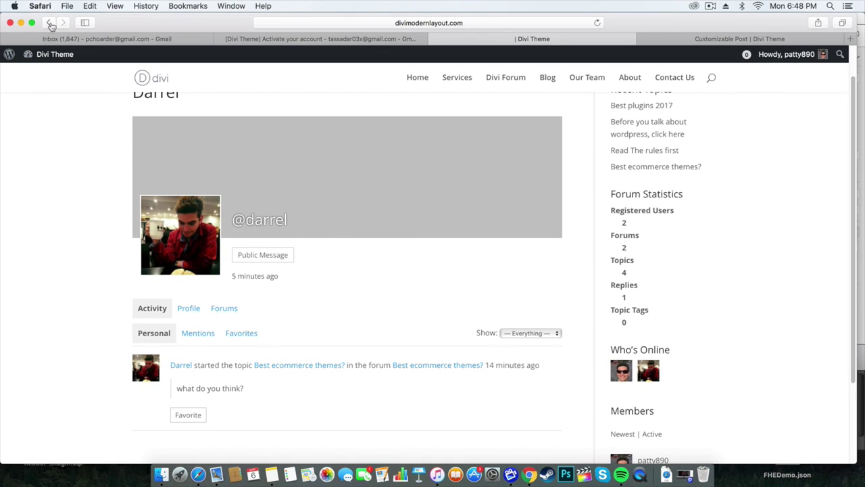
{"action": "left_click", "coordinate": [48, 23]}
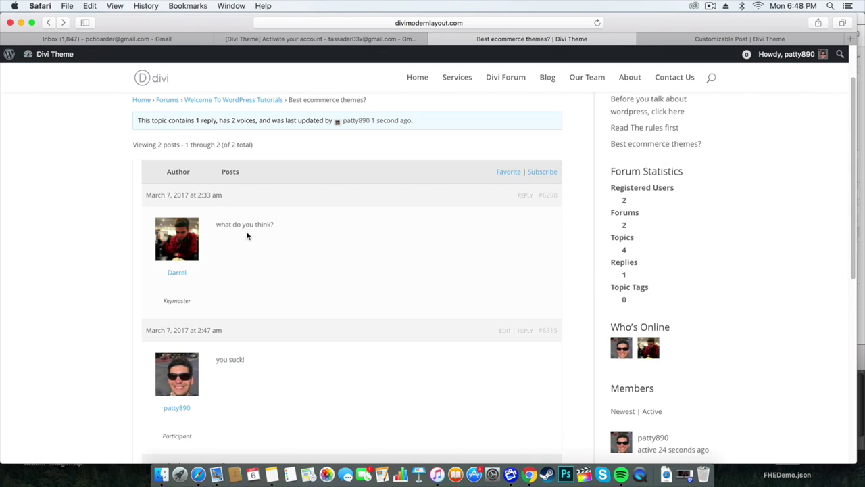
{"action": "left_click", "coordinate": [182, 238]}
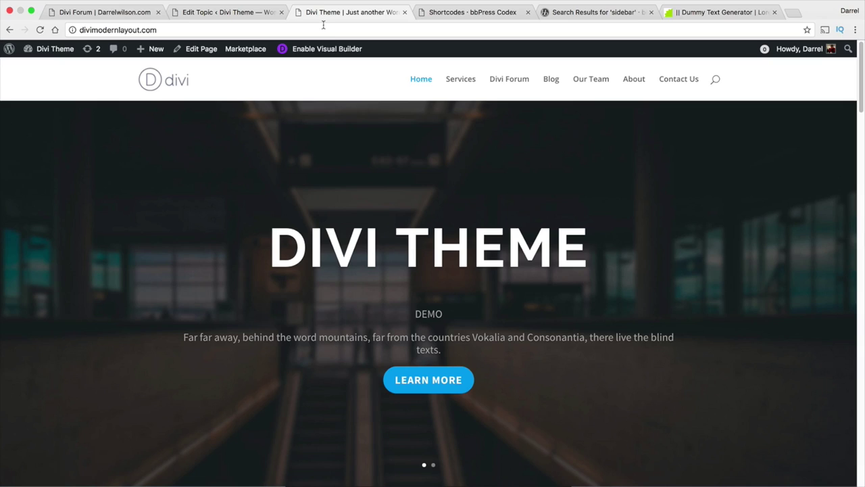
Go to the admin Dashboard and open Settings > BuddyPress.
{"action": "mouse_move", "coordinate": [41, 51]}
{"action": "left_click", "coordinate": [41, 69]}
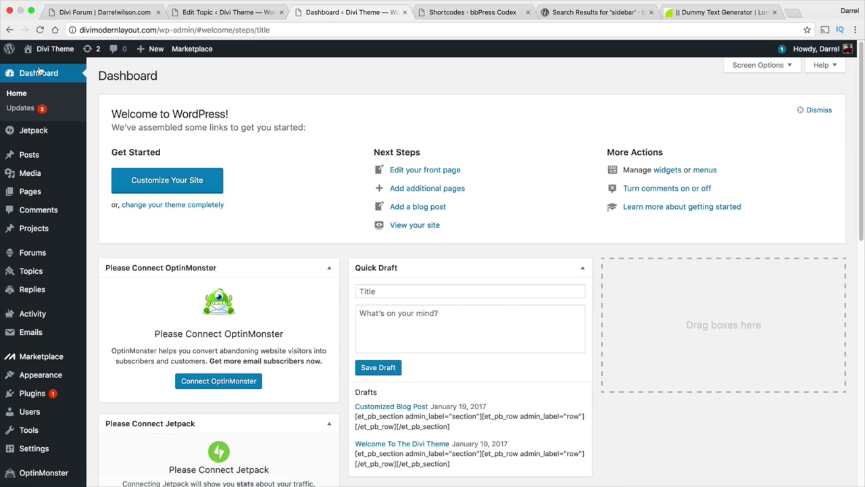
{"action": "scroll", "coordinate": [27, 257], "scroll_direction": "down", "scroll_amount": 5}
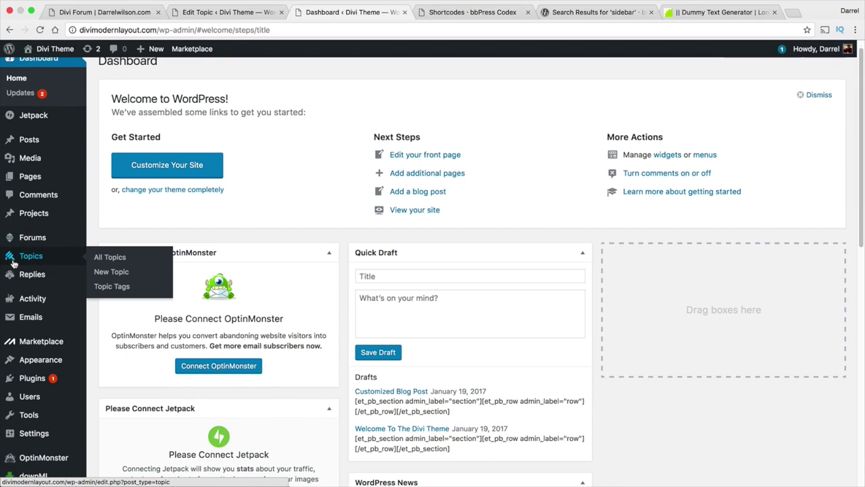
{"action": "mouse_move", "coordinate": [52, 320]}
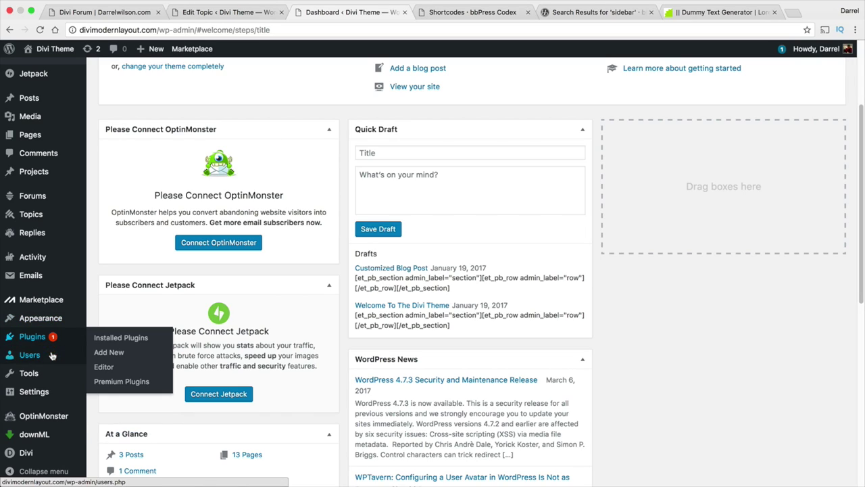
{"action": "mouse_move", "coordinate": [53, 380]}
{"action": "mouse_move", "coordinate": [52, 397]}
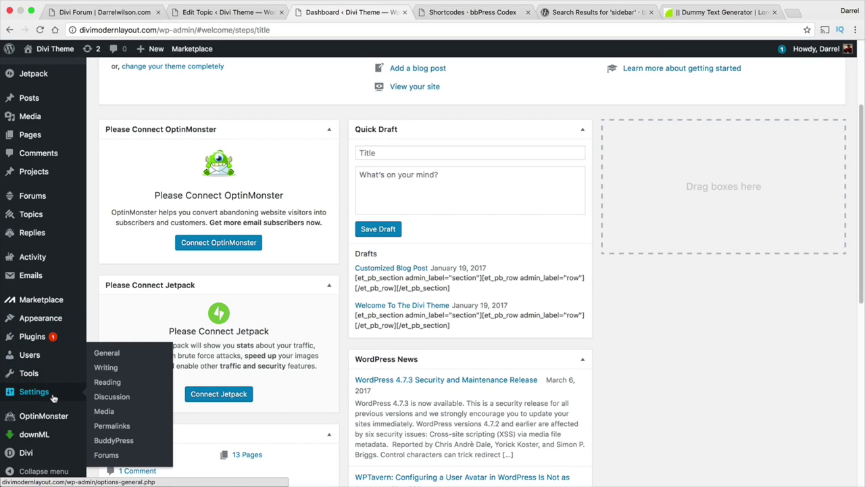
{"action": "left_click", "coordinate": [114, 440]}
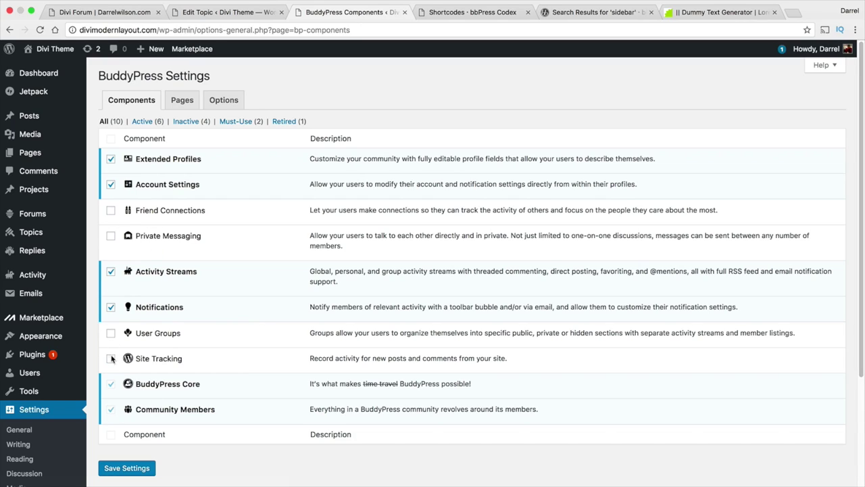
Enable Friend Connections, Private Messaging and User Groups components and save.
{"action": "left_click", "coordinate": [110, 210]}
{"action": "left_click", "coordinate": [111, 236]}
{"action": "left_click", "coordinate": [112, 335]}
{"action": "left_click", "coordinate": [135, 470]}
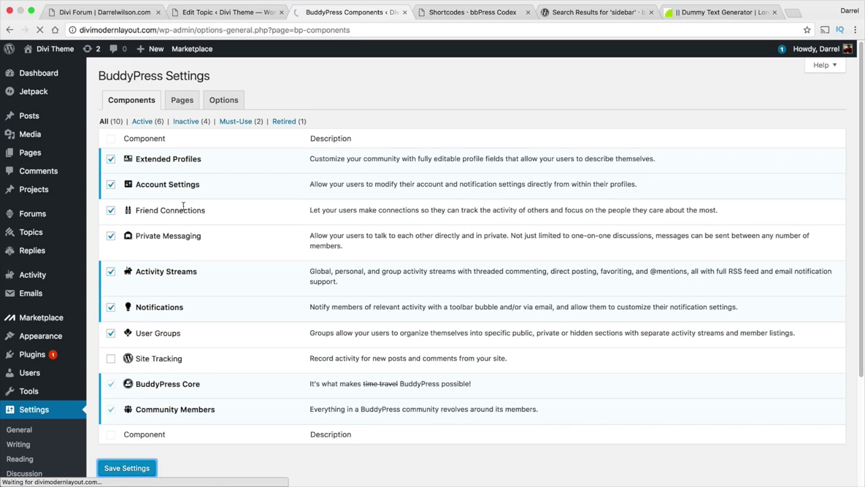
Review the BuddyPress Pages and Options tabs, then save the Components settings again.
{"action": "left_click", "coordinate": [183, 132]}
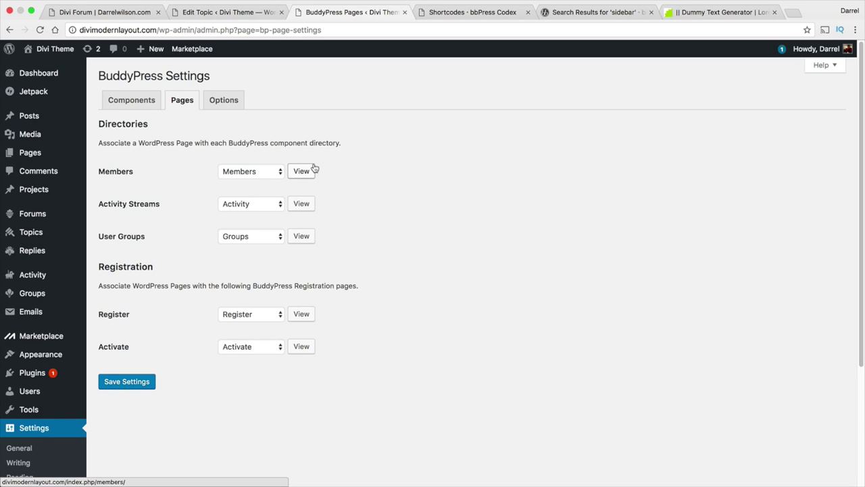
{"action": "left_click", "coordinate": [230, 107]}
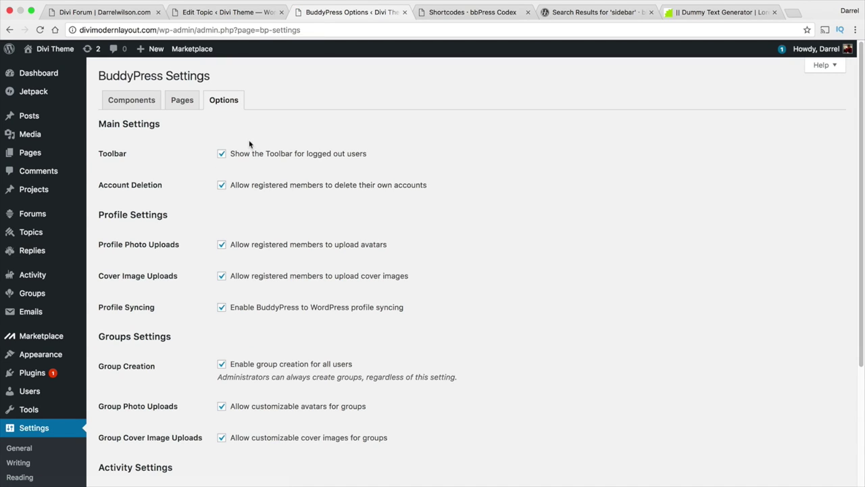
{"action": "scroll", "coordinate": [257, 172], "scroll_direction": "down", "scroll_amount": 1}
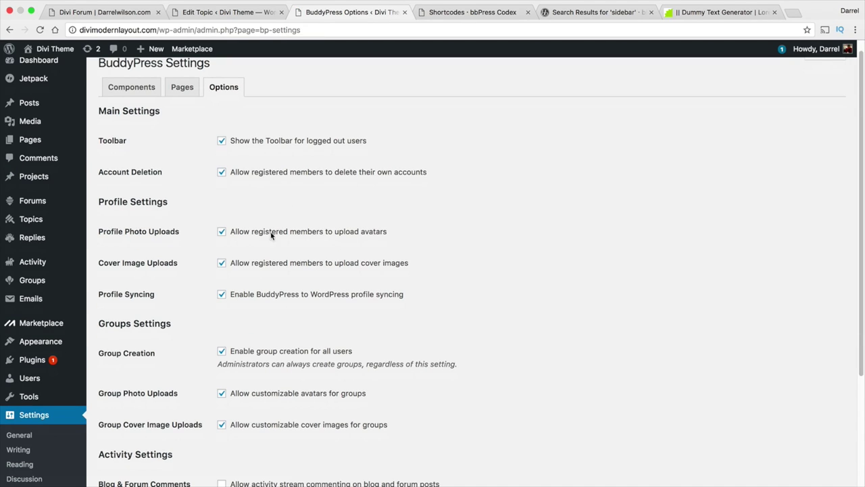
{"action": "scroll", "coordinate": [358, 256], "scroll_direction": "down", "scroll_amount": 5}
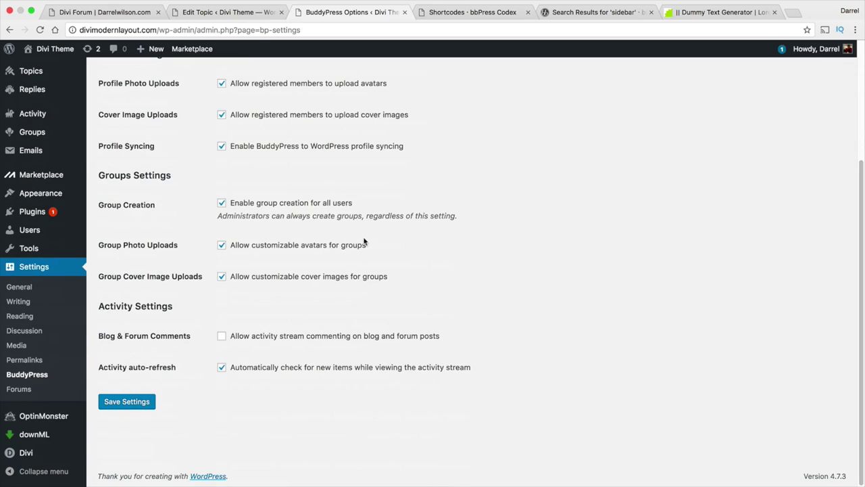
{"action": "scroll", "coordinate": [357, 242], "scroll_direction": "up", "scroll_amount": 5}
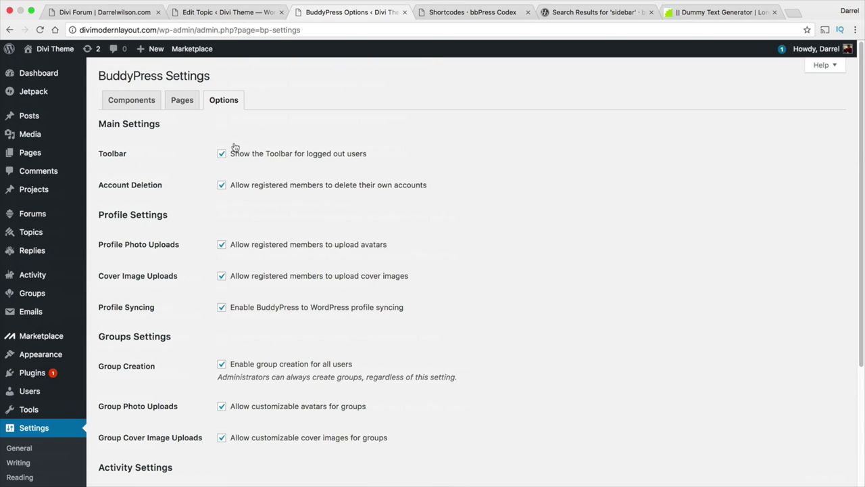
{"action": "left_click", "coordinate": [130, 99]}
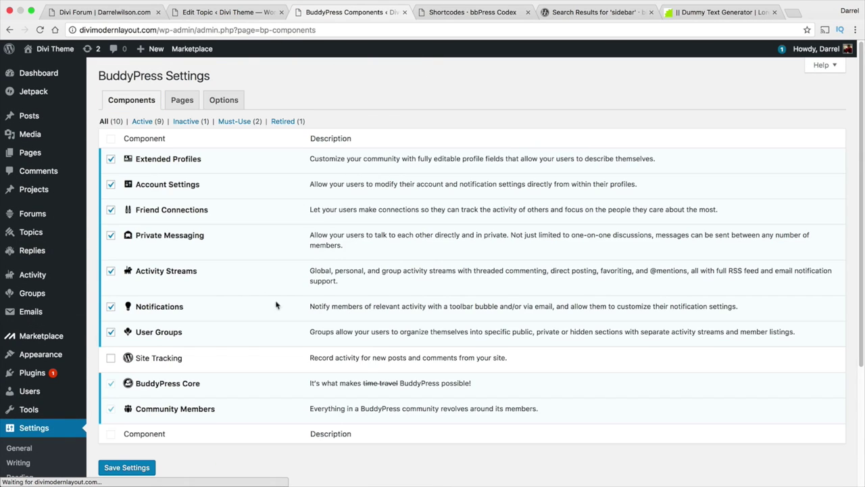
{"action": "left_click", "coordinate": [148, 469]}
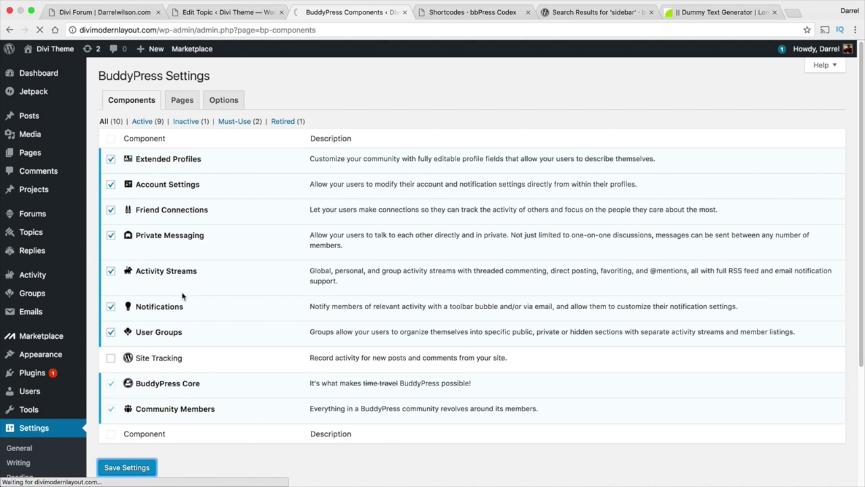
{"action": "key", "text": "ctrl+Left"}
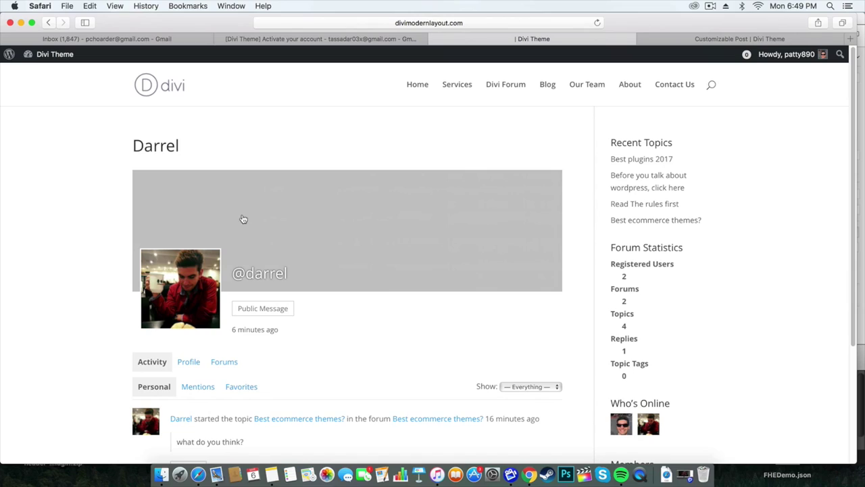
Reload the topic author's profile page.
{"action": "right_click", "coordinate": [90, 124]}
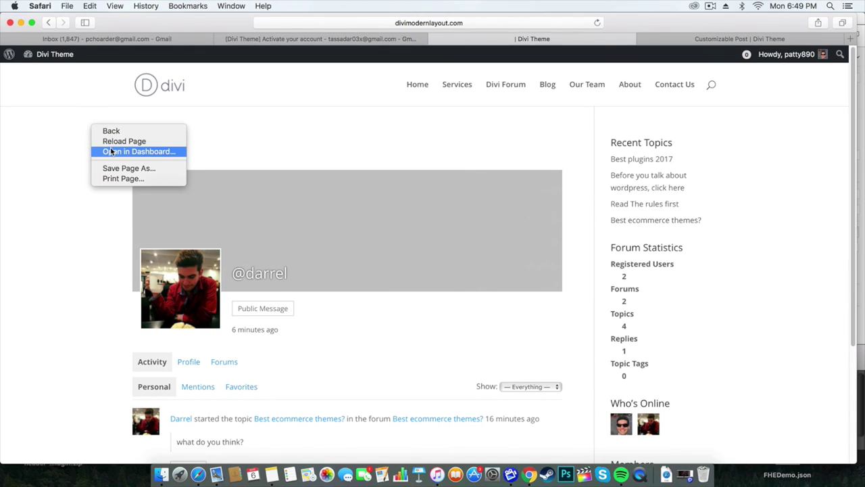
{"action": "left_click", "coordinate": [110, 142]}
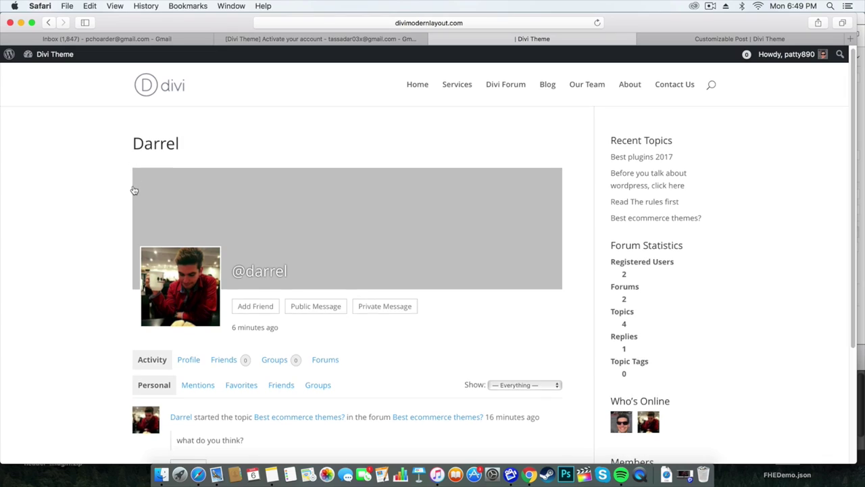
{"action": "scroll", "coordinate": [135, 190], "scroll_direction": "down", "scroll_amount": 1}
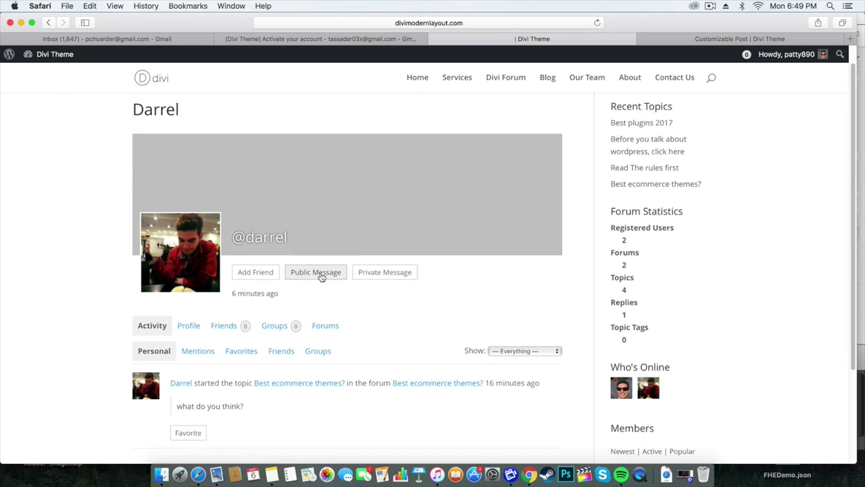
View the other member's Profile details and Name, then open your own profile from Who's Online.
{"action": "left_click", "coordinate": [194, 329]}
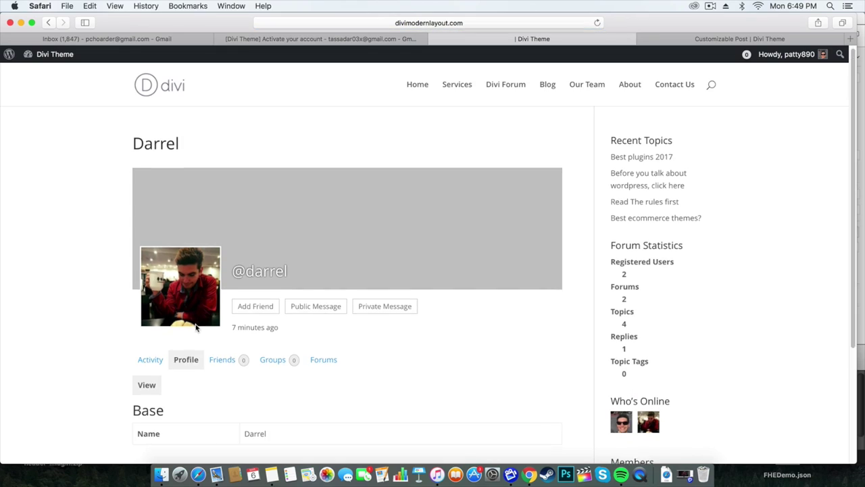
{"action": "scroll", "coordinate": [195, 328], "scroll_direction": "down", "scroll_amount": 1}
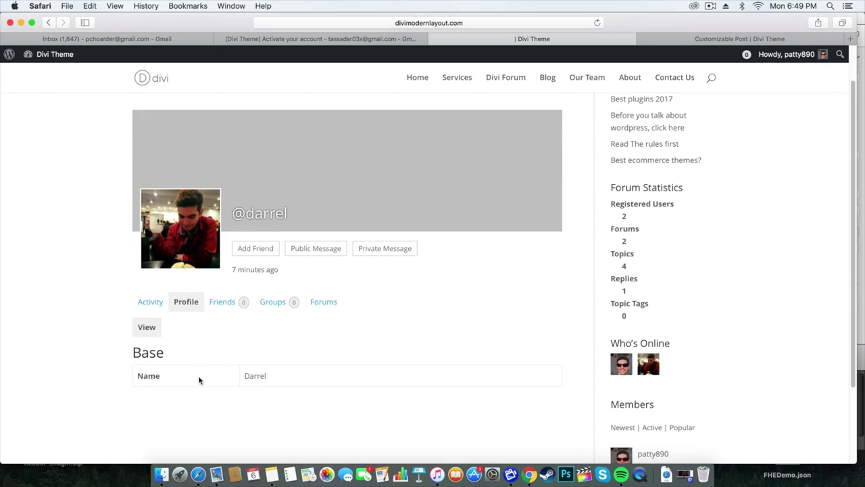
{"action": "triple_click", "coordinate": [300, 377]}
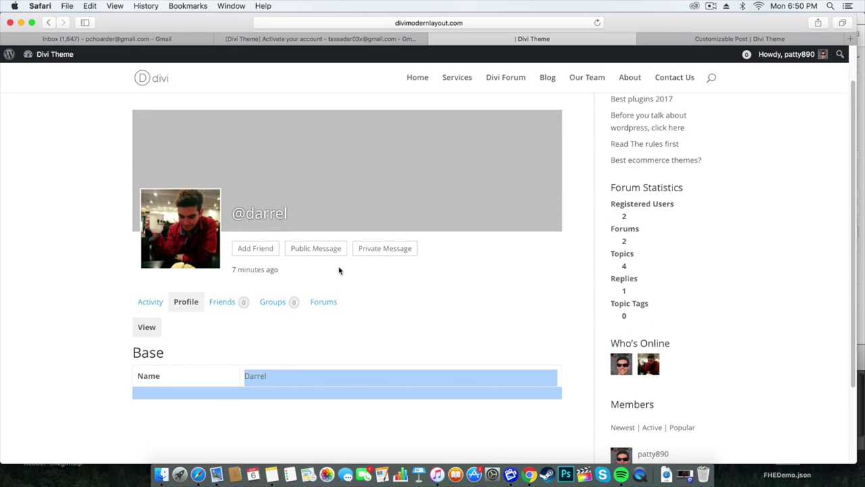
{"action": "scroll", "coordinate": [341, 273], "scroll_direction": "up", "scroll_amount": 1}
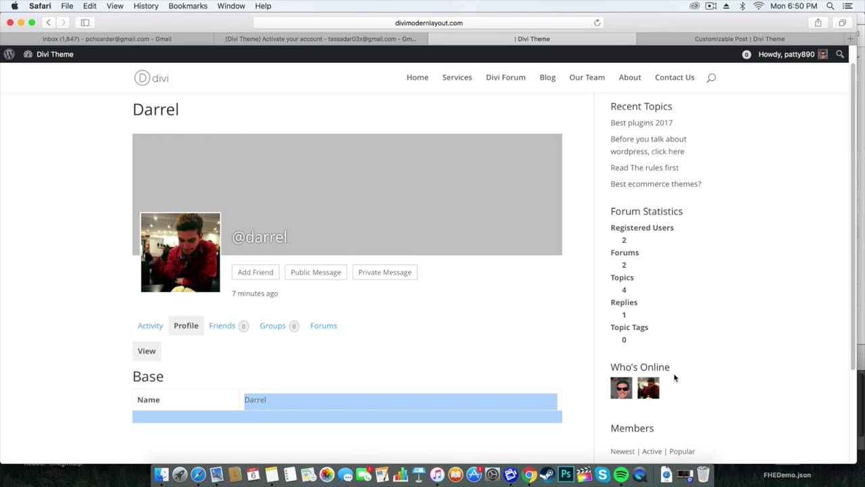
{"action": "left_click", "coordinate": [625, 390]}
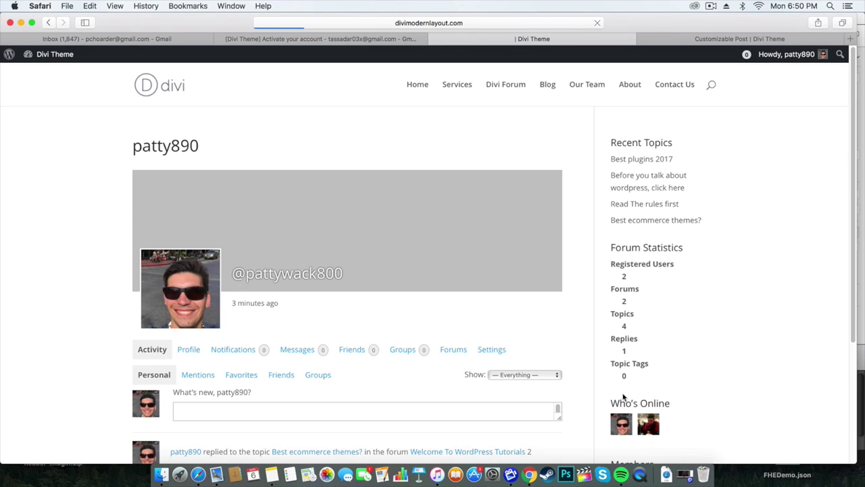
Post the activity update "hey whats up!" from the What's new box.
{"action": "scroll", "coordinate": [219, 367], "scroll_direction": "down", "scroll_amount": 2}
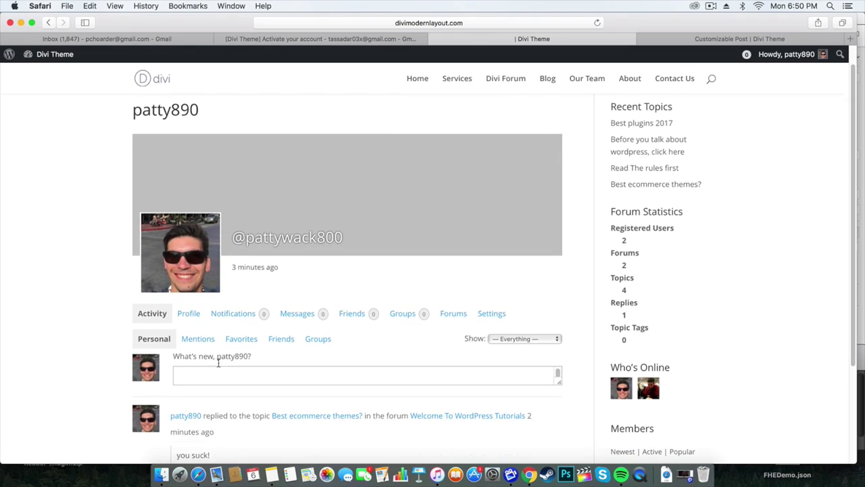
{"action": "scroll", "coordinate": [218, 363], "scroll_direction": "down", "scroll_amount": 1}
{"action": "left_click", "coordinate": [226, 348]}
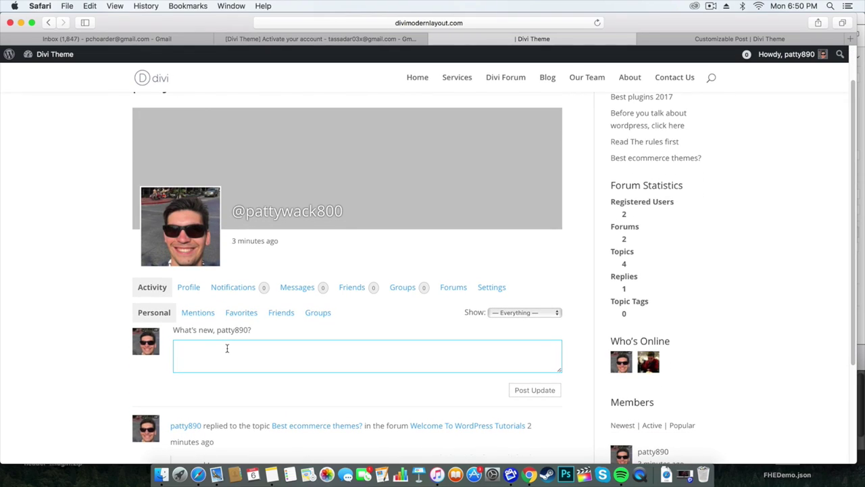
{"action": "scroll", "coordinate": [227, 348], "scroll_direction": "down", "scroll_amount": 1}
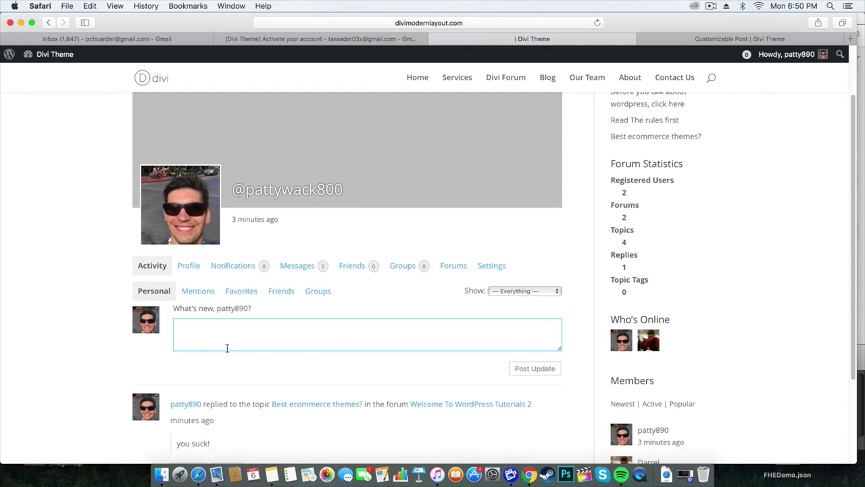
{"action": "type", "text": "hey whats up!"}
{"action": "left_click", "coordinate": [537, 368]}
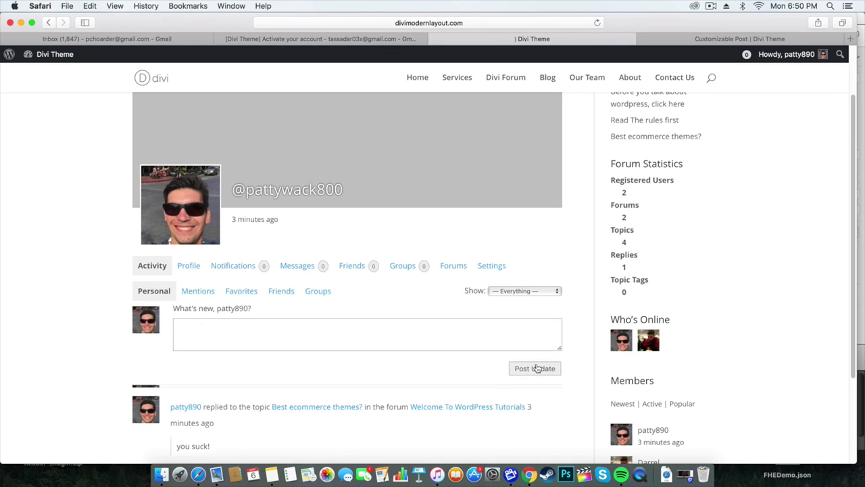
Browse the member's Profile and Settings tabs, then return to the Activity stream.
{"action": "scroll", "coordinate": [315, 347], "scroll_direction": "down", "scroll_amount": 2}
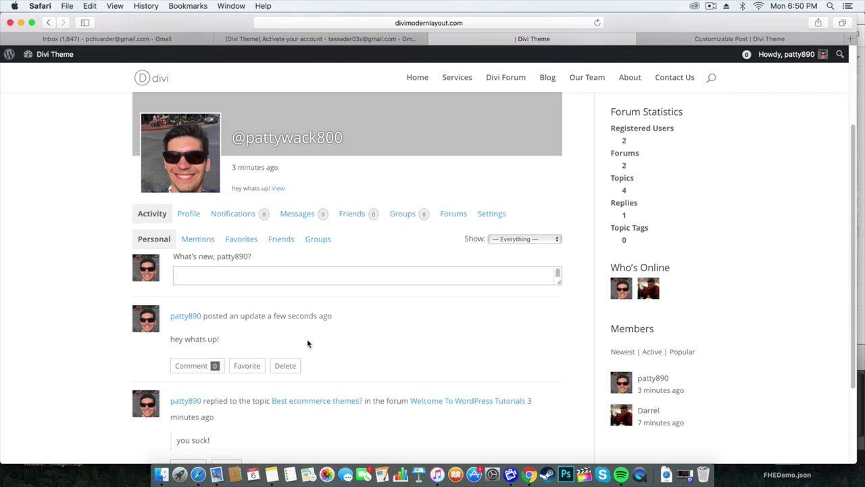
{"action": "scroll", "coordinate": [264, 257], "scroll_direction": "up", "scroll_amount": 2}
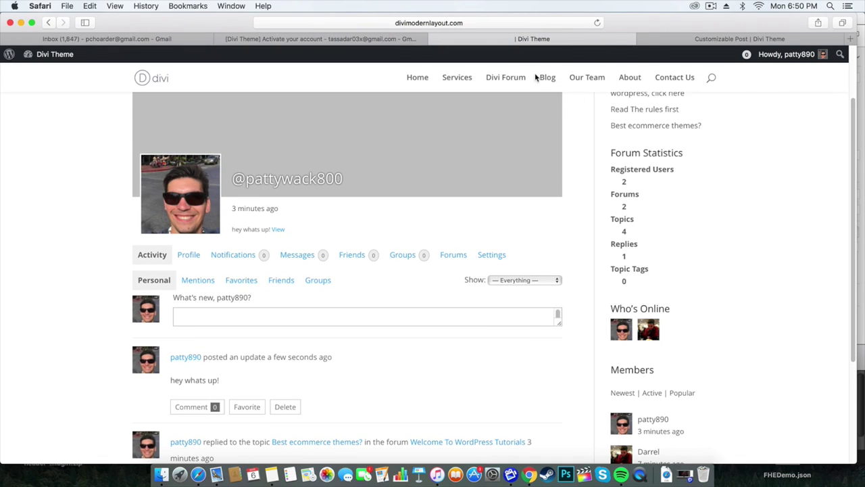
{"action": "left_click", "coordinate": [192, 255]}
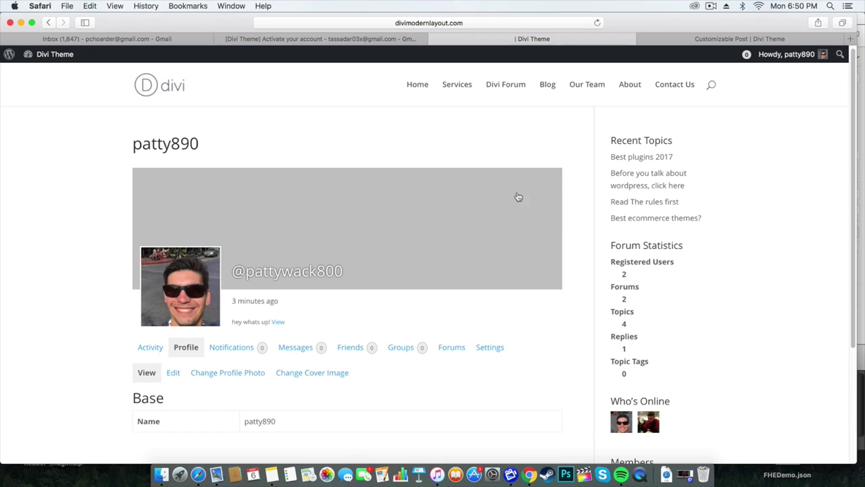
{"action": "left_click", "coordinate": [490, 348]}
{"action": "scroll", "coordinate": [439, 344], "scroll_direction": "down", "scroll_amount": 2}
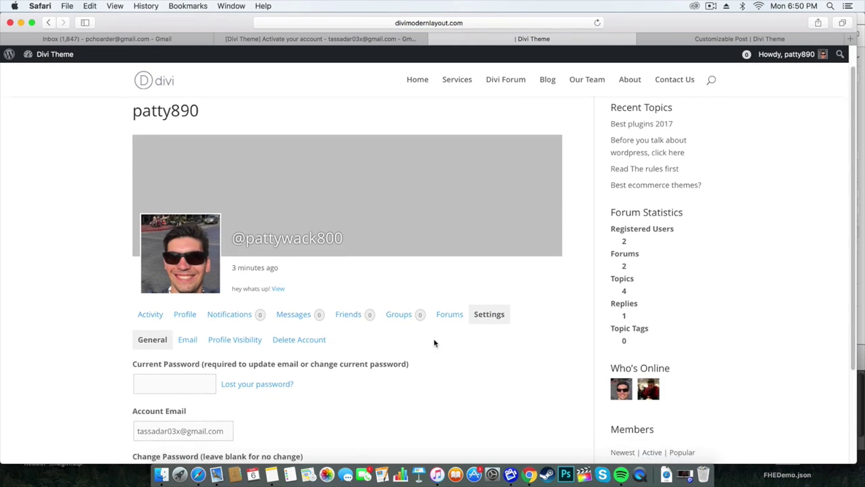
{"action": "scroll", "coordinate": [299, 328], "scroll_direction": "down", "scroll_amount": 2}
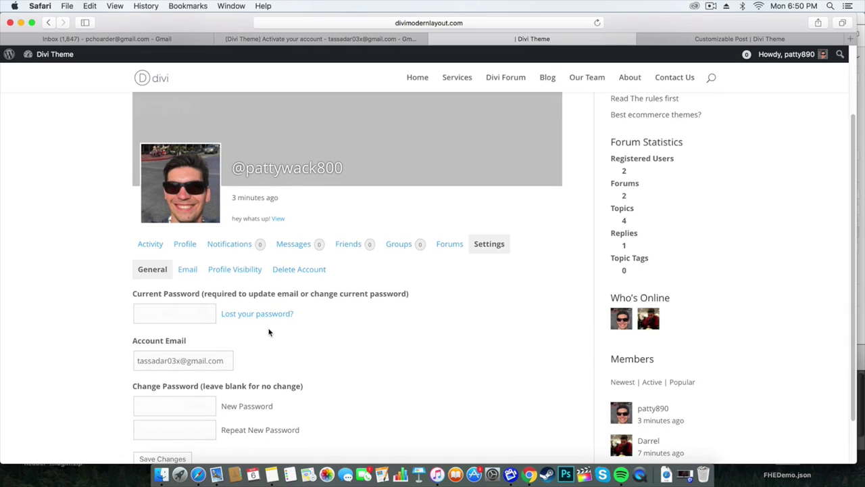
{"action": "scroll", "coordinate": [268, 331], "scroll_direction": "down", "scroll_amount": 1}
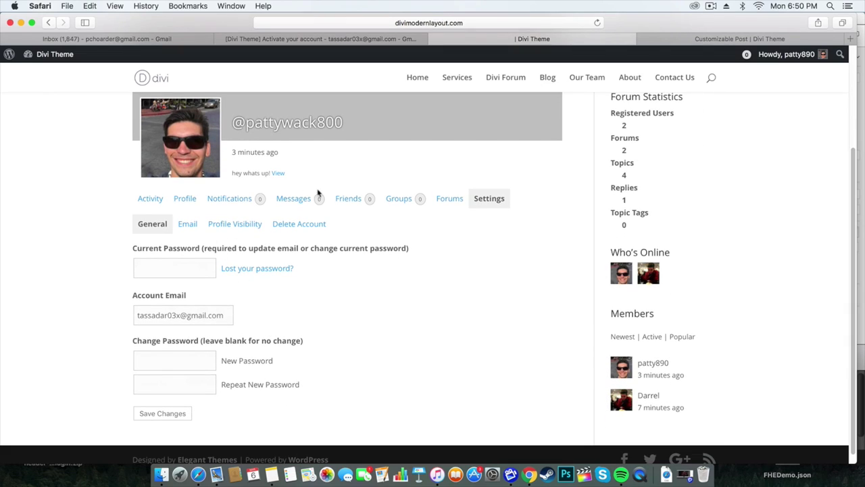
{"action": "left_click", "coordinate": [191, 201]}
{"action": "scroll", "coordinate": [169, 257], "scroll_direction": "down", "scroll_amount": 2}
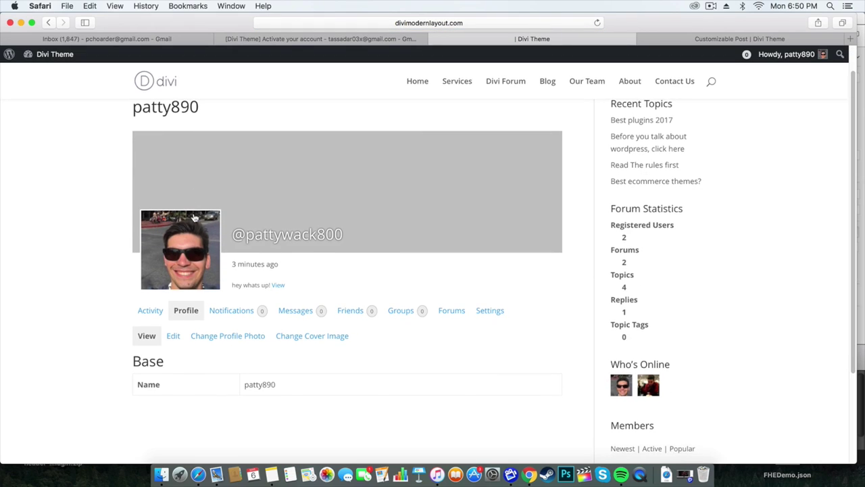
{"action": "left_click", "coordinate": [150, 304]}
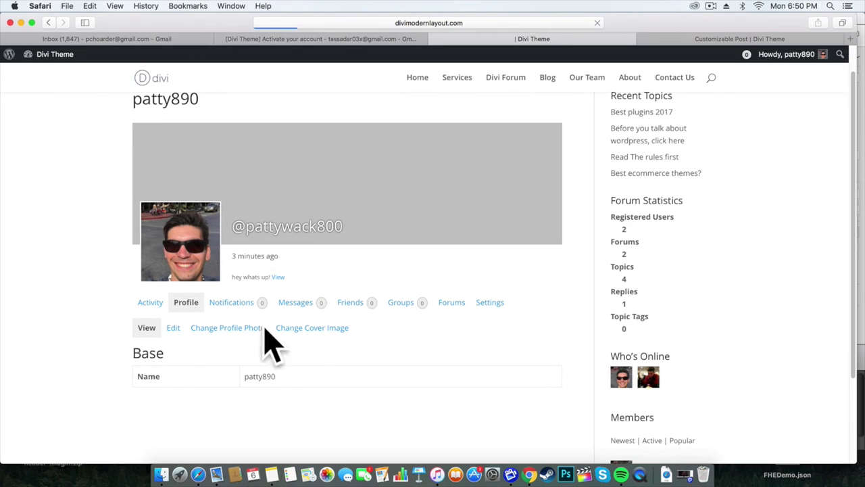
{"action": "scroll", "coordinate": [300, 352], "scroll_direction": "down", "scroll_amount": 5}
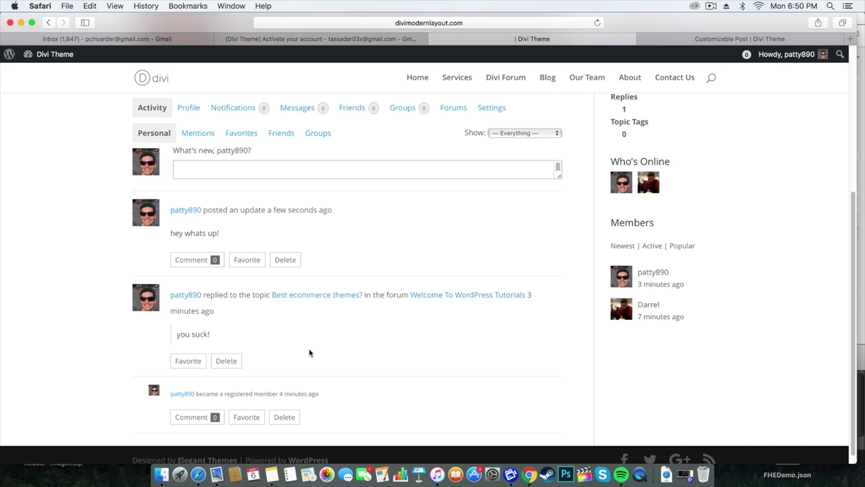
{"action": "scroll", "coordinate": [314, 348], "scroll_direction": "up", "scroll_amount": 3}
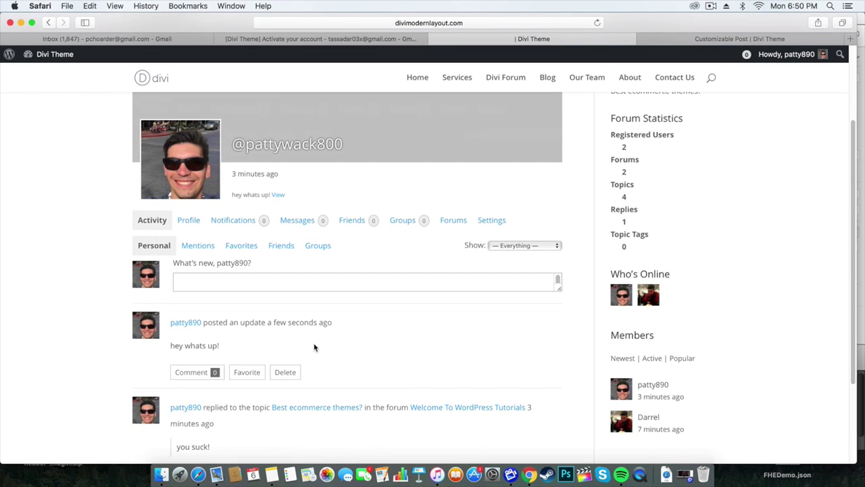
{"action": "scroll", "coordinate": [315, 347], "scroll_direction": "up", "scroll_amount": 3}
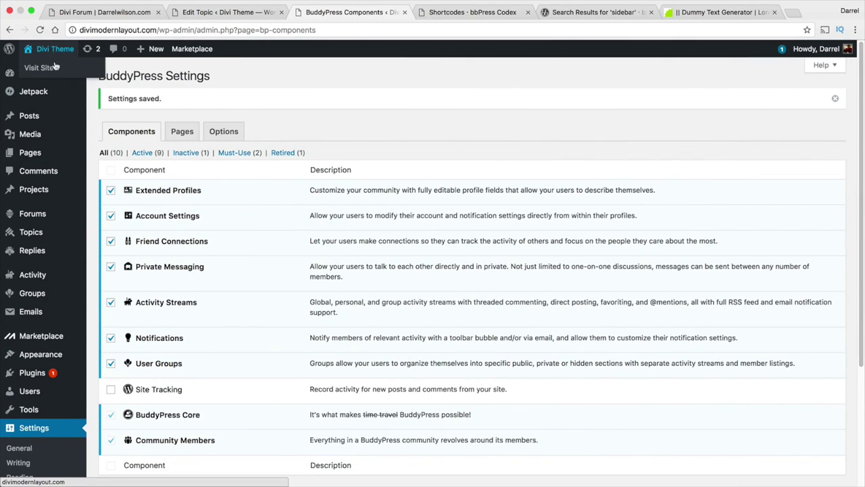
Open the Appearance > Menus editor.
{"action": "left_click", "coordinate": [38, 67]}
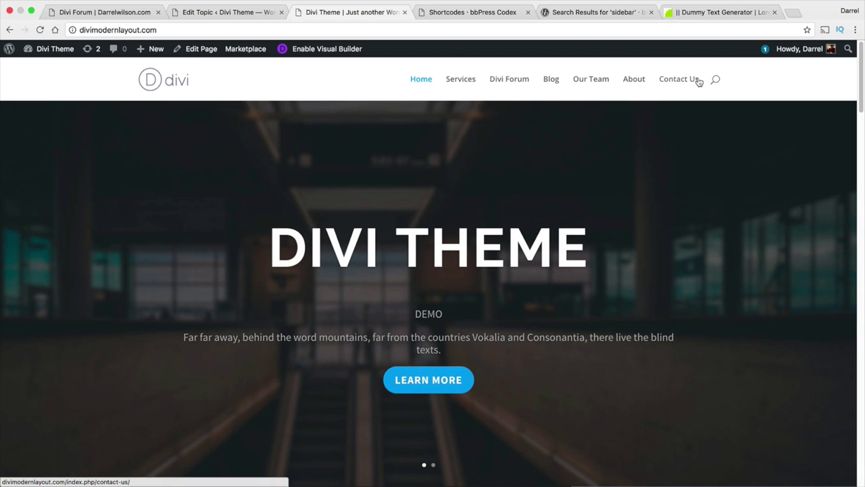
{"action": "mouse_move", "coordinate": [66, 52]}
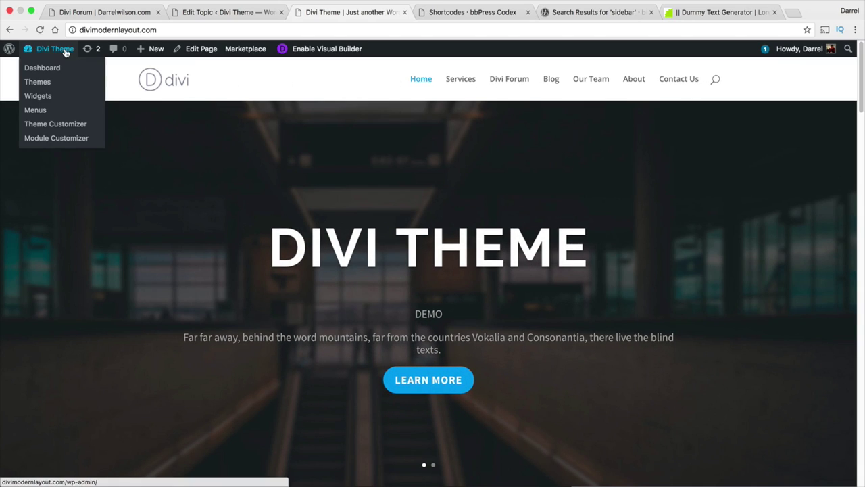
{"action": "left_click", "coordinate": [58, 112]}
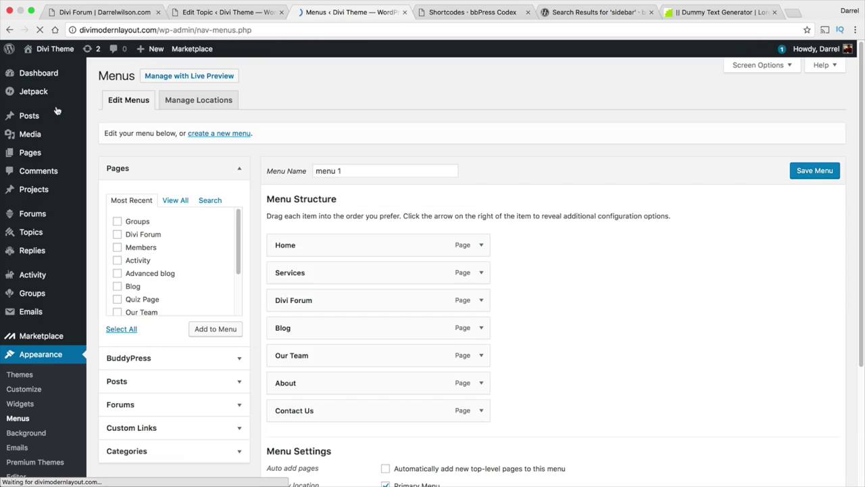
Add Activity and Members pages to menu 1 as top-level items and save the menu.
{"action": "left_click", "coordinate": [176, 202]}
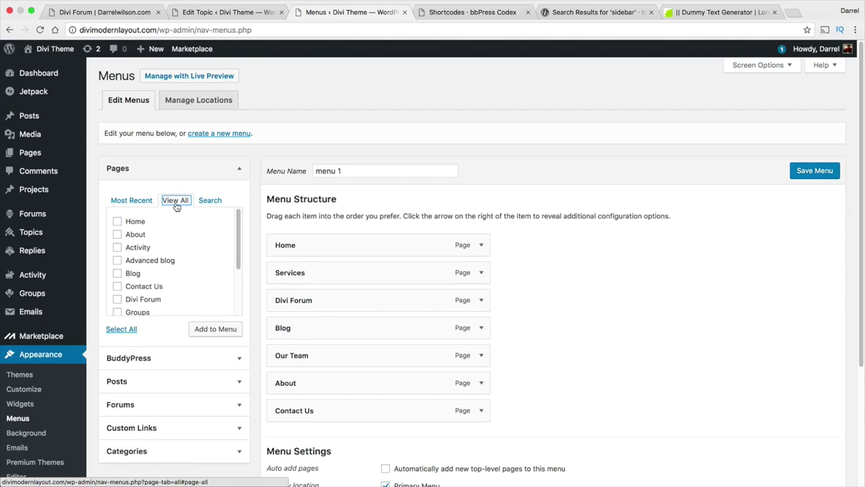
{"action": "left_click", "coordinate": [118, 247]}
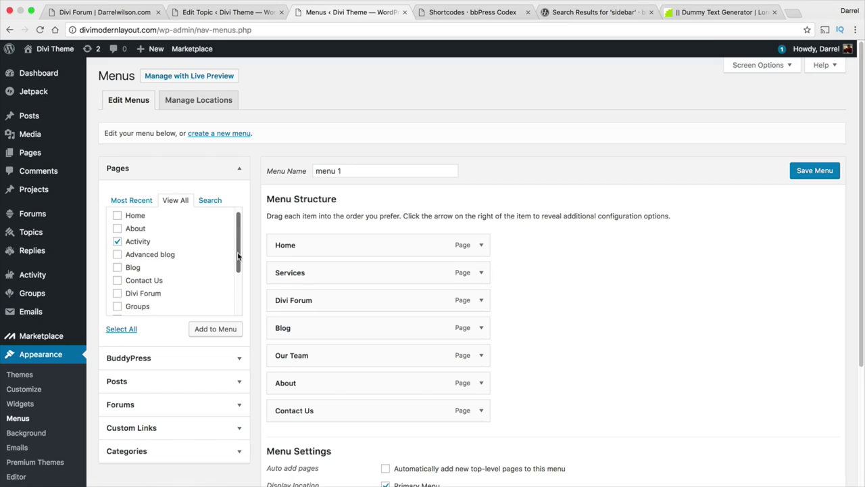
{"action": "scroll", "coordinate": [149, 283], "scroll_direction": "down", "scroll_amount": 3}
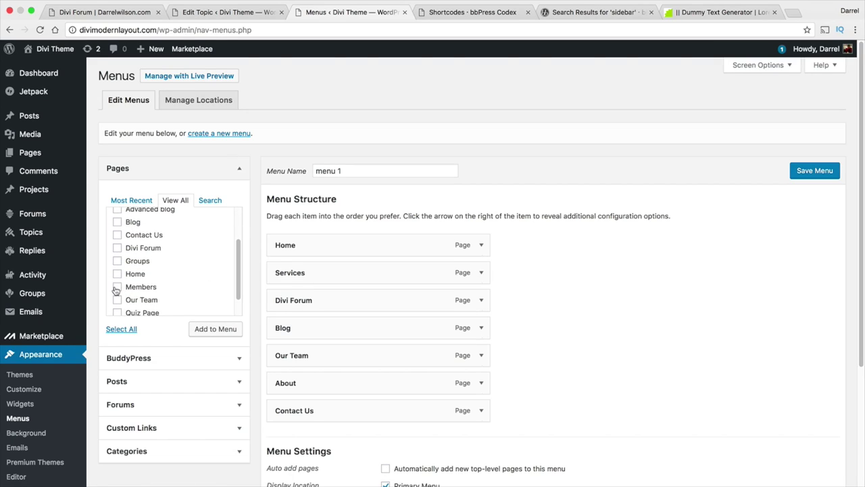
{"action": "left_click", "coordinate": [117, 286]}
{"action": "left_click", "coordinate": [217, 330]}
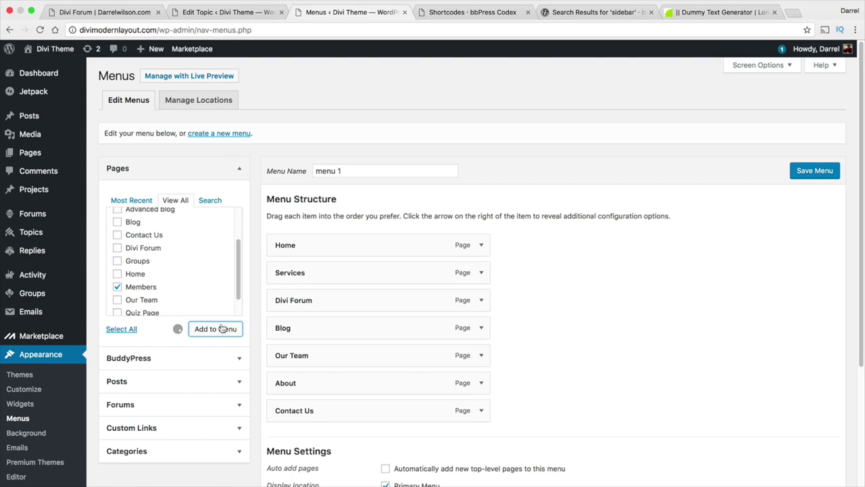
{"action": "scroll", "coordinate": [510, 327], "scroll_direction": "down", "scroll_amount": 2}
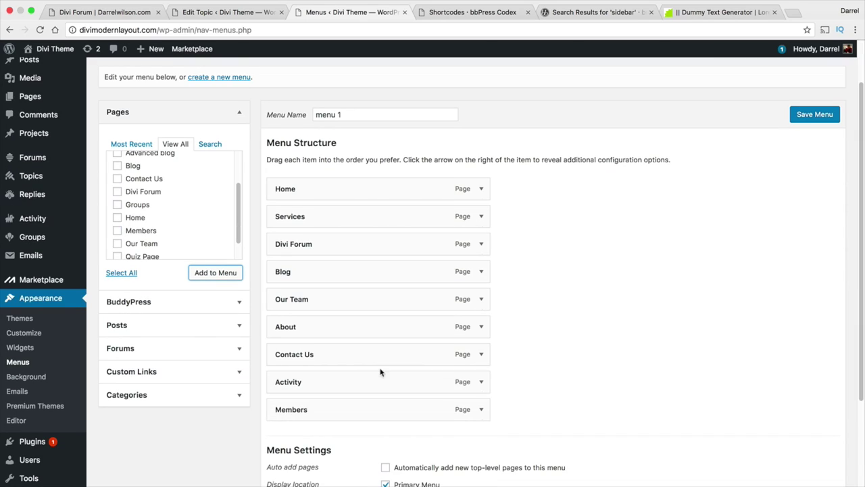
{"action": "left_click_drag", "start_coordinate": [381, 371], "coordinate": [322, 359]}
{"action": "left_click_drag", "start_coordinate": [324, 410], "coordinate": [318, 378]}
{"action": "left_click", "coordinate": [815, 115]}
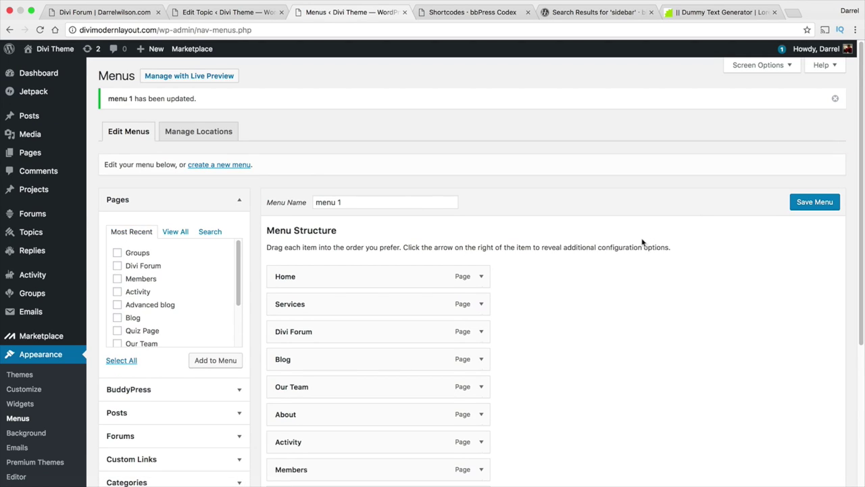
Open the site's Activity page and post a new activity update.
{"action": "left_click", "coordinate": [54, 68]}
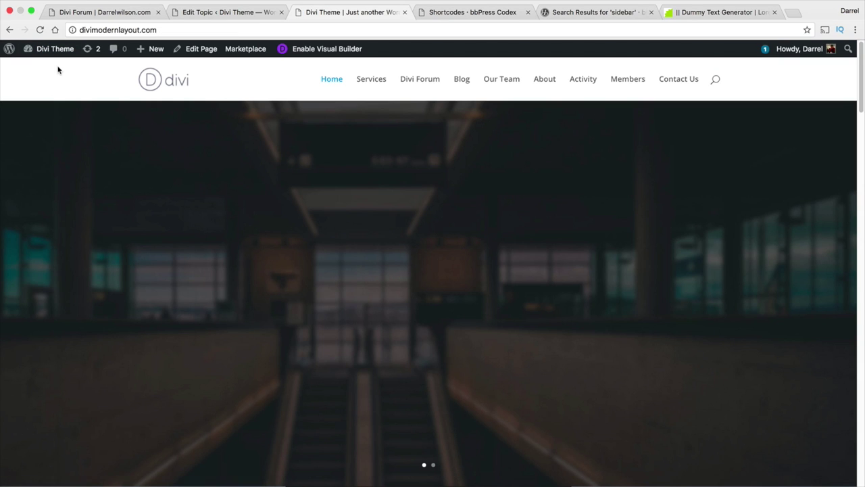
{"action": "left_click", "coordinate": [582, 83]}
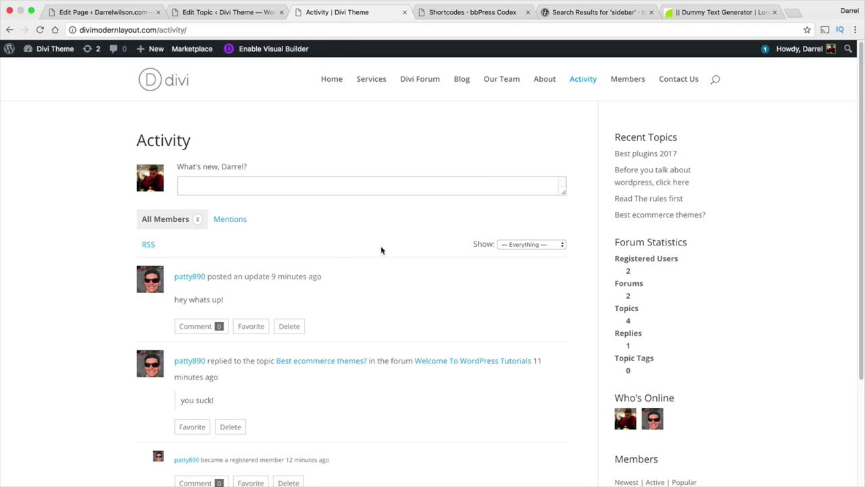
{"action": "left_click", "coordinate": [330, 183]}
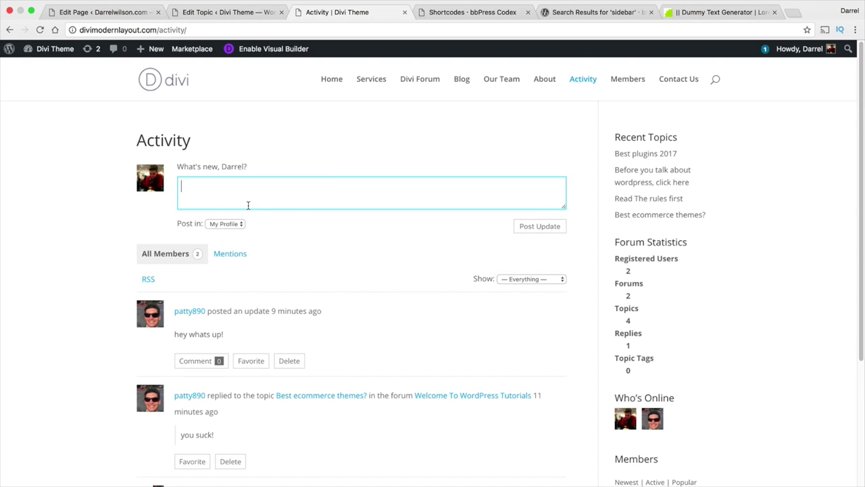
{"action": "type", "text": "coo"}
{"action": "left_click", "coordinate": [541, 224]}
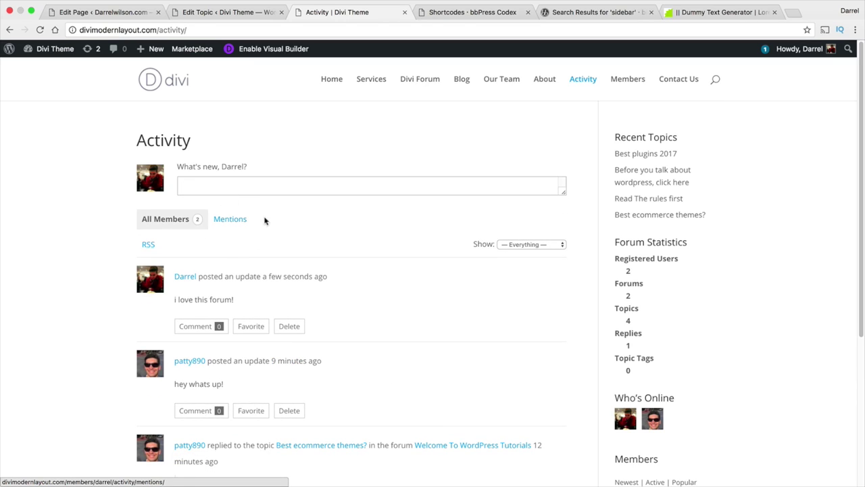
Check the update's posting destination options and filter activity to Mentions.
{"action": "left_click", "coordinate": [435, 185]}
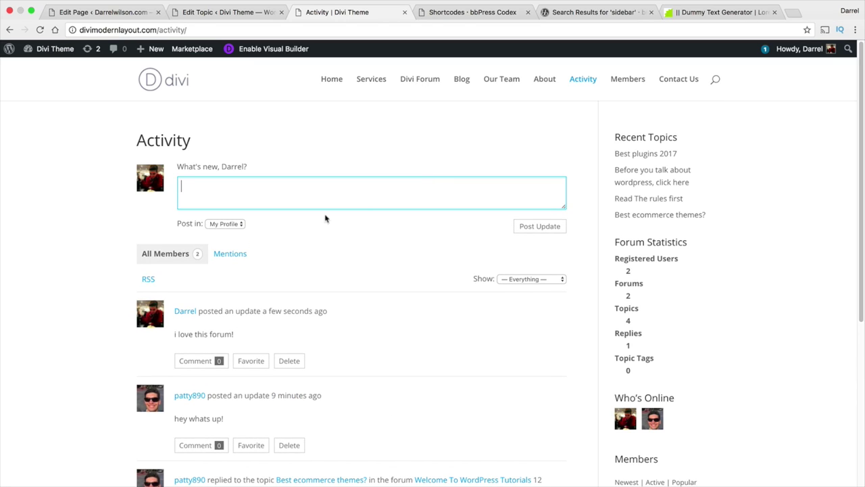
{"action": "left_click", "coordinate": [224, 224]}
{"action": "left_click", "coordinate": [229, 234]}
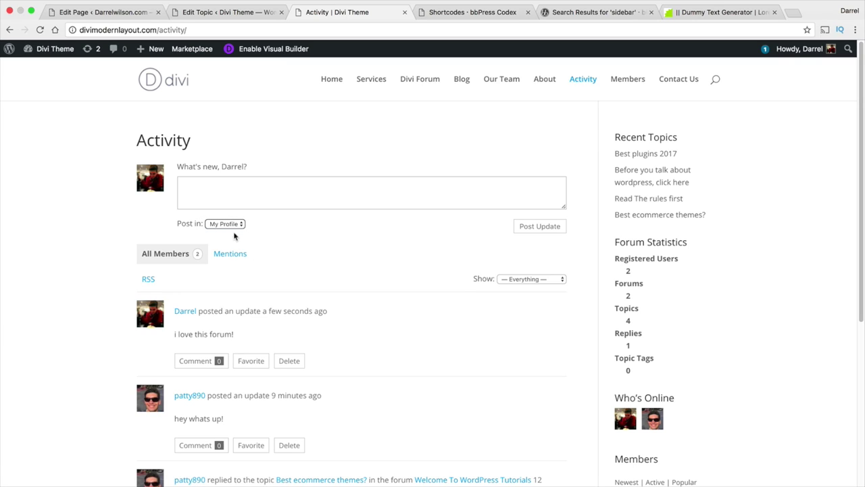
{"action": "left_click", "coordinate": [233, 253]}
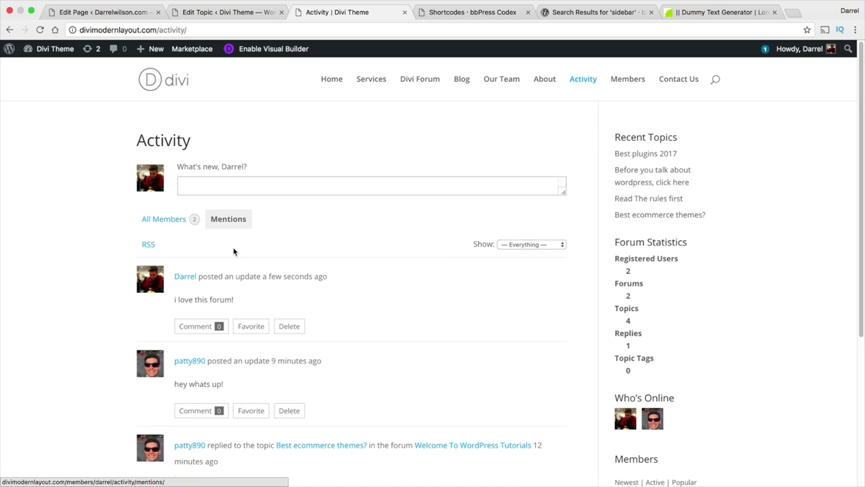
{"action": "left_click", "coordinate": [240, 188]}
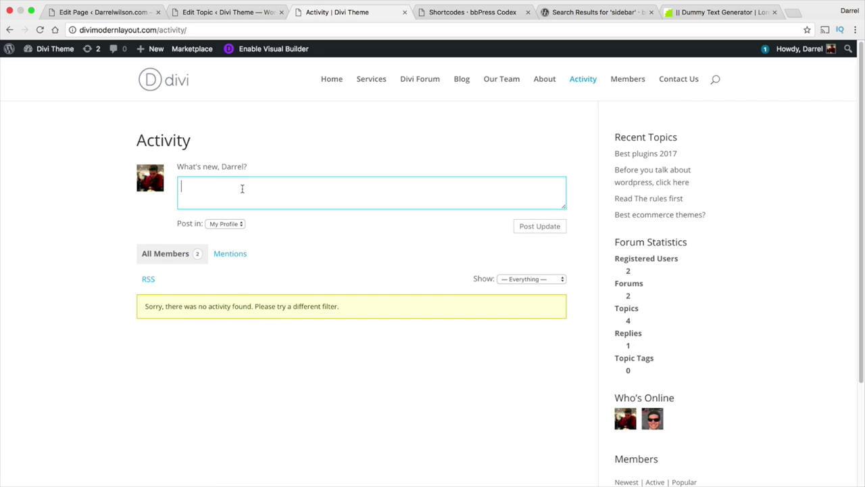
{"action": "type", "text": "@darrel"}
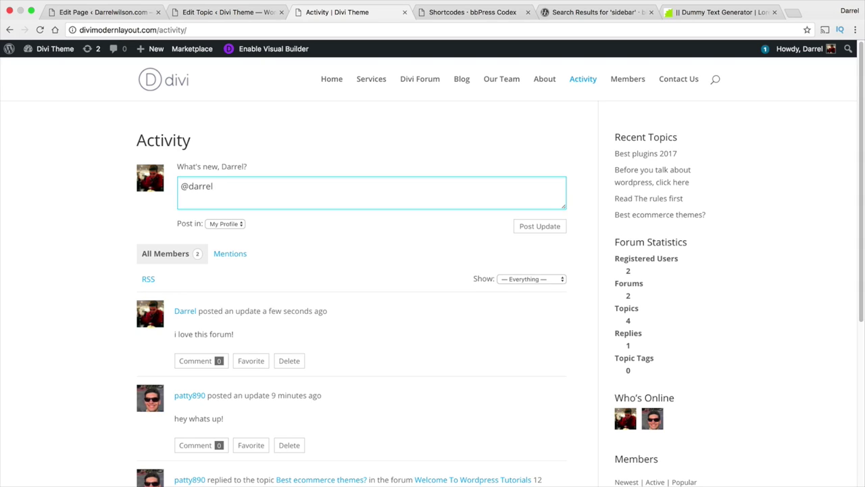
{"action": "left_click_drag", "start_coordinate": [231, 190], "coordinate": [139, 194]}
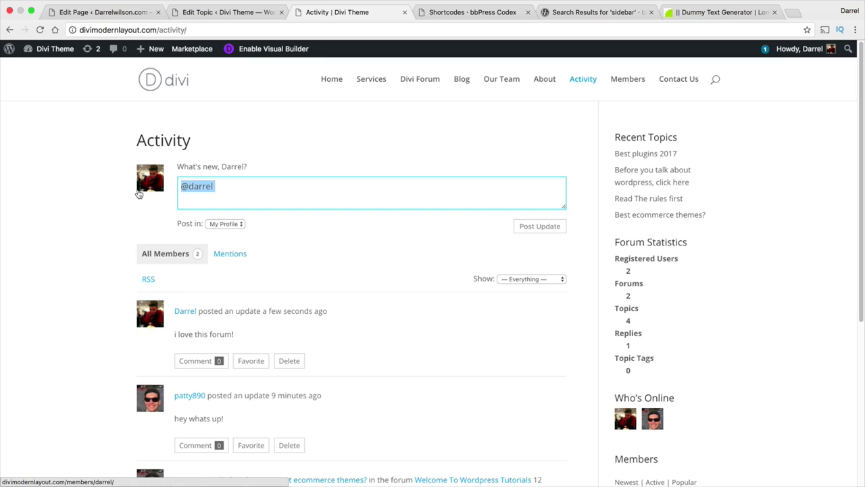
{"action": "key", "text": "BackSpace"}
{"action": "left_click", "coordinate": [585, 79]}
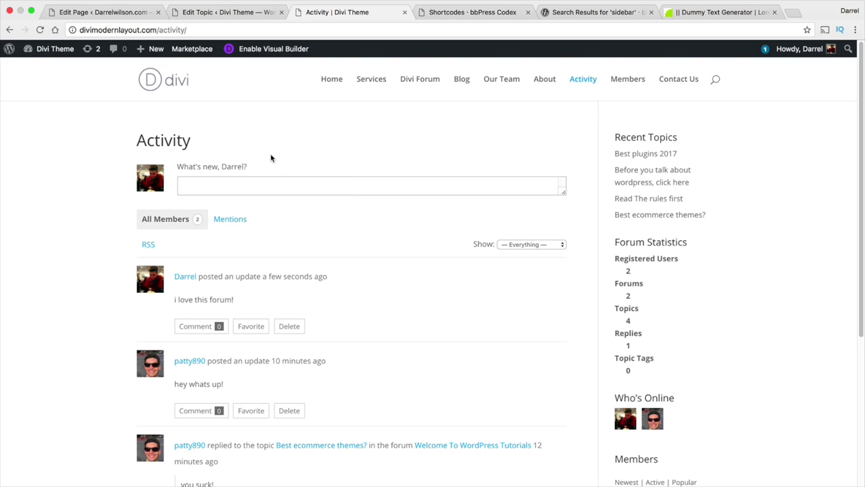
Go to the WordPress admin Dashboard.
{"action": "double_click", "coordinate": [189, 141]}
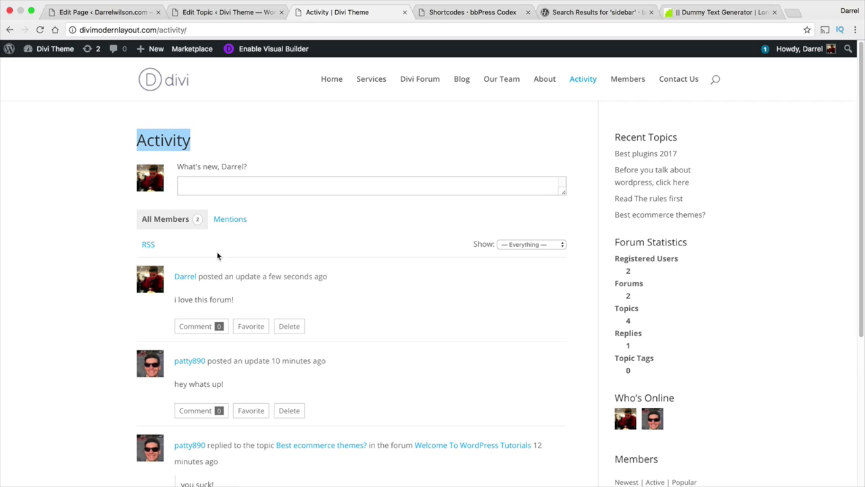
{"action": "mouse_move", "coordinate": [47, 50]}
{"action": "left_click", "coordinate": [45, 71]}
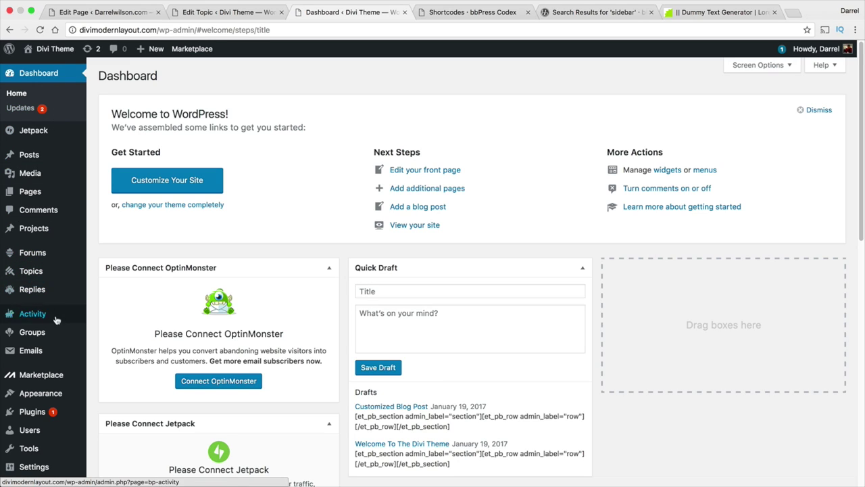
Re-save the permalink settings with the Post name structure.
{"action": "mouse_move", "coordinate": [56, 382]}
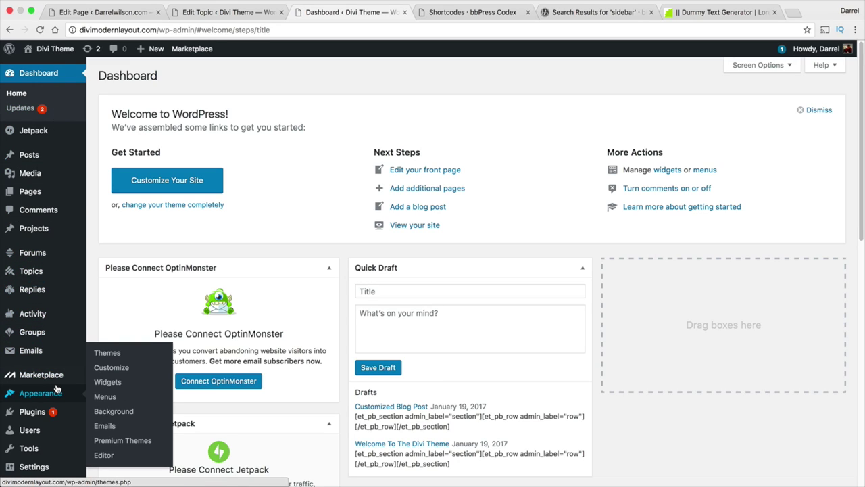
{"action": "mouse_move", "coordinate": [34, 467]}
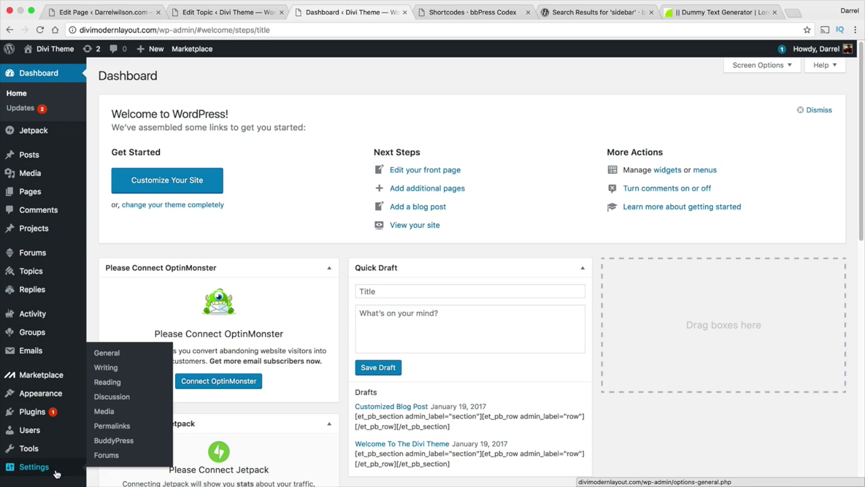
{"action": "left_click", "coordinate": [114, 425]}
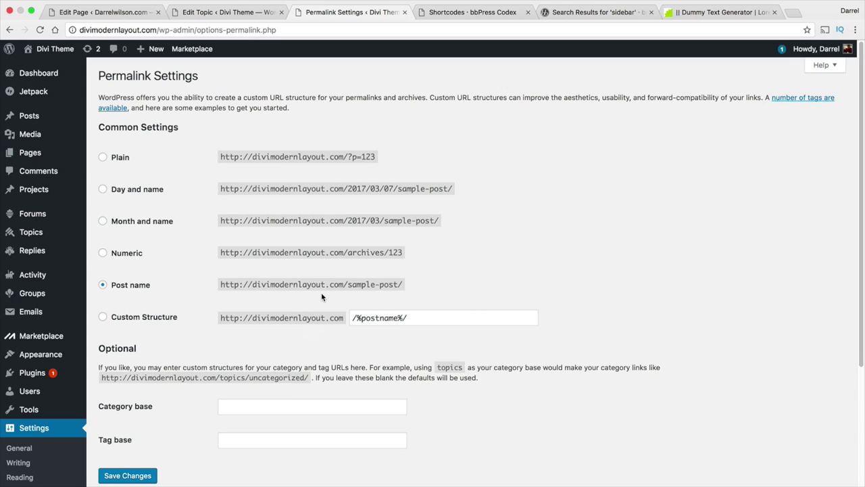
{"action": "left_click", "coordinate": [129, 475]}
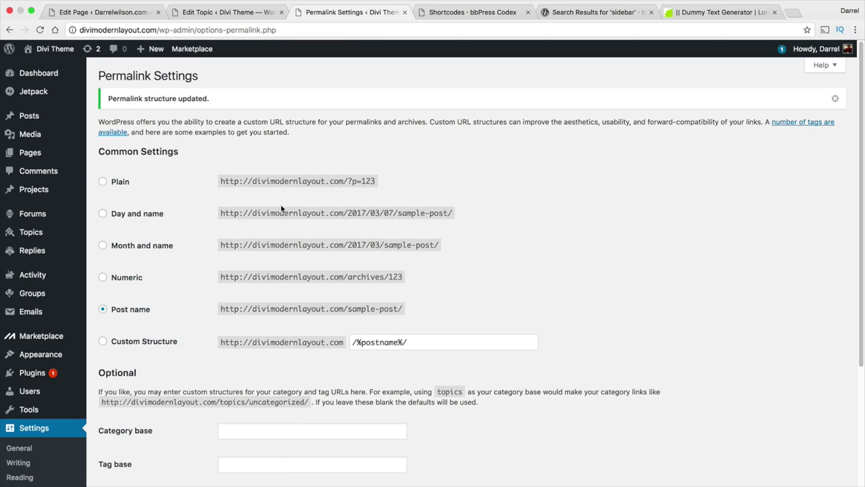
Highlight the site domain in the permalink example, then open the live site.
{"action": "left_click_drag", "start_coordinate": [330, 342], "coordinate": [245, 342]}
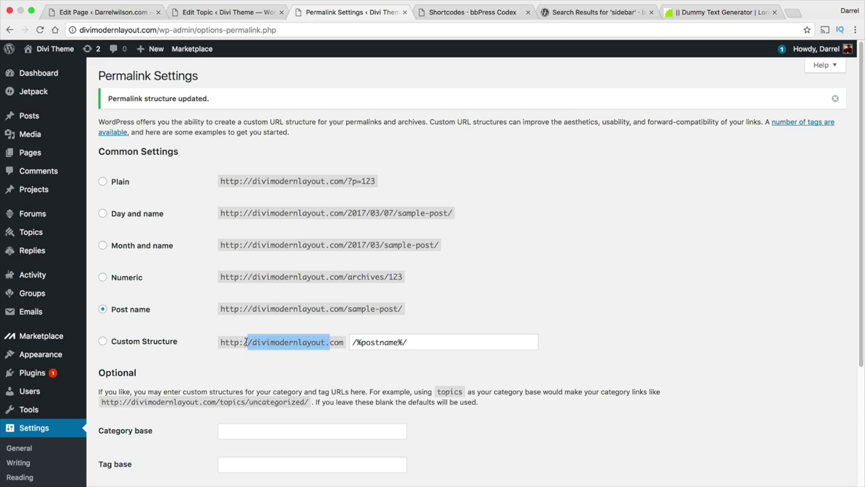
{"action": "mouse_move", "coordinate": [54, 49]}
{"action": "left_click", "coordinate": [48, 67]}
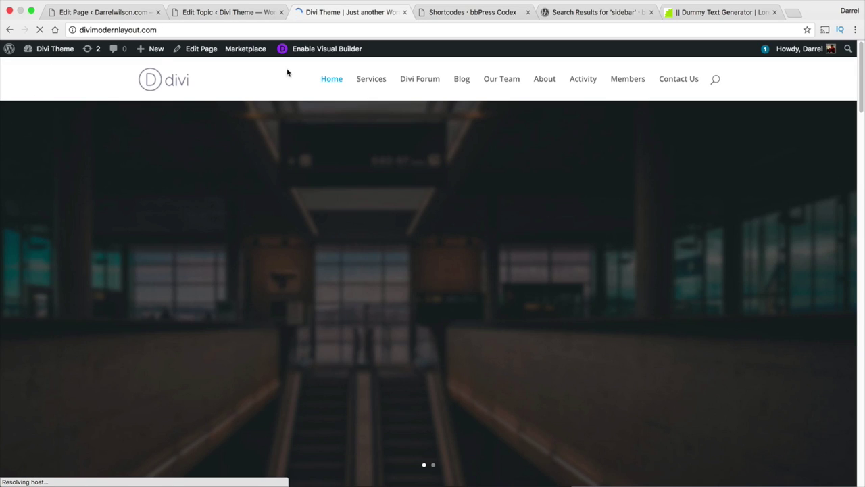
On the site's Members page, send a friend request to the second member.
{"action": "left_click", "coordinate": [622, 84]}
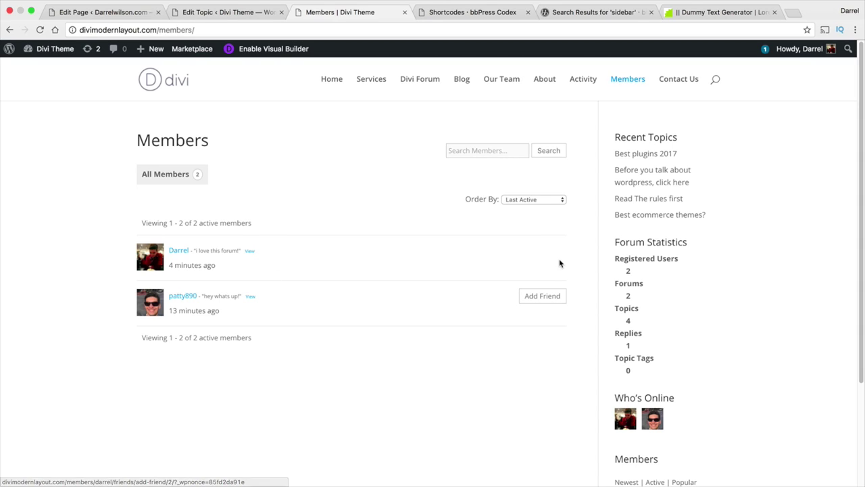
{"action": "left_click", "coordinate": [546, 297]}
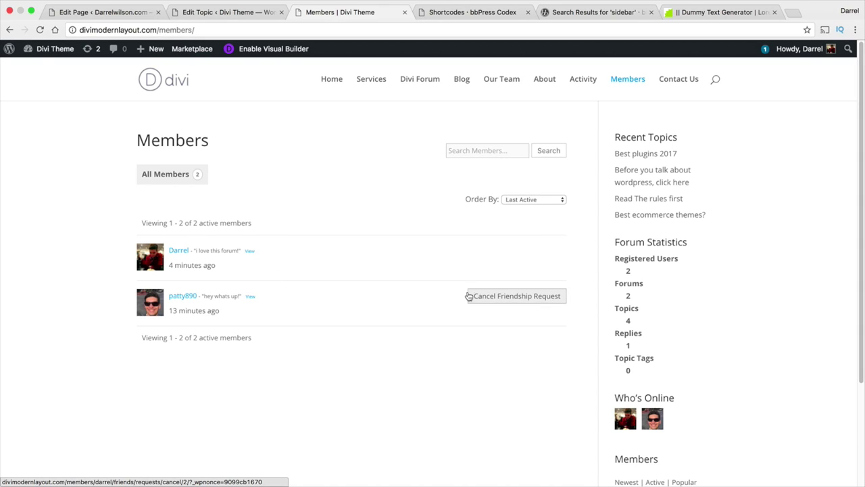
{"action": "scroll", "coordinate": [473, 292], "scroll_direction": "down", "scroll_amount": 1}
{"action": "scroll", "coordinate": [514, 291], "scroll_direction": "up", "scroll_amount": 1}
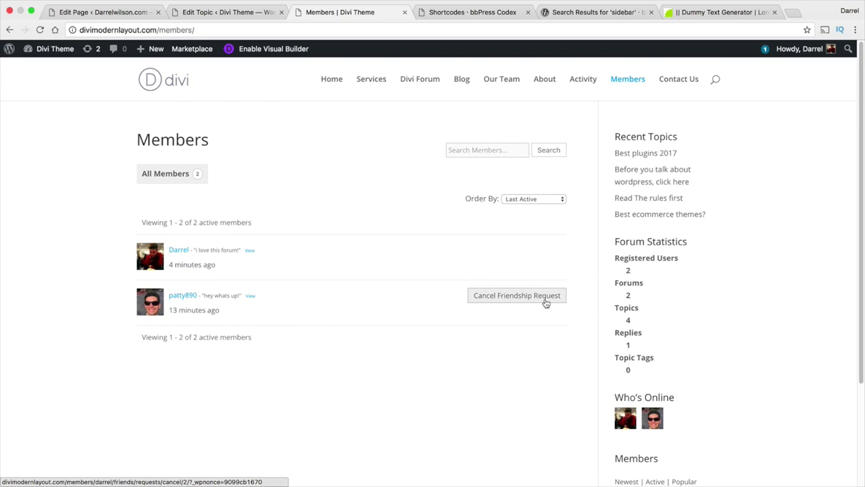
Cancel the pending friend request and return to the admin dashboard.
{"action": "left_click", "coordinate": [545, 295]}
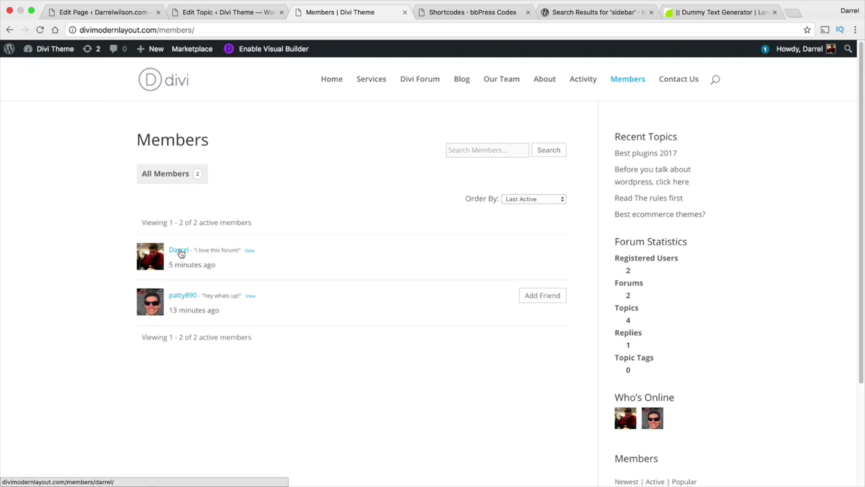
{"action": "mouse_move", "coordinate": [54, 51]}
{"action": "left_click", "coordinate": [58, 71]}
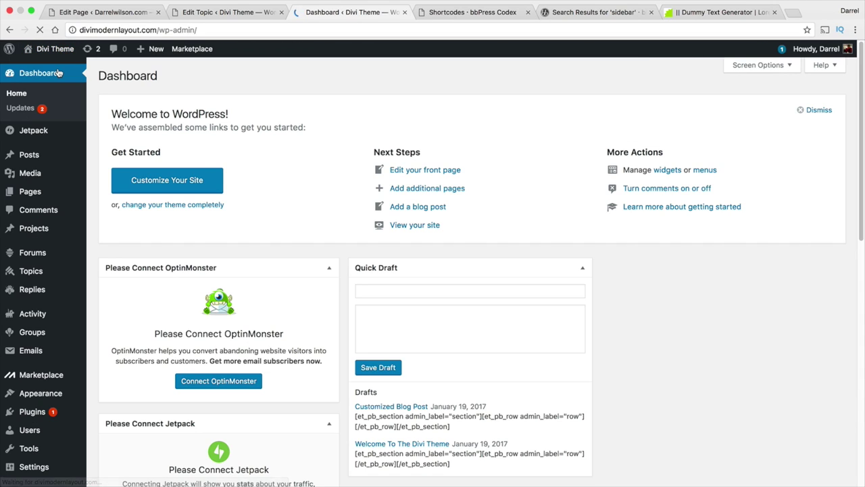
Go to All Users and open the second user's Edit User page.
{"action": "scroll", "coordinate": [72, 203], "scroll_direction": "down", "scroll_amount": 1}
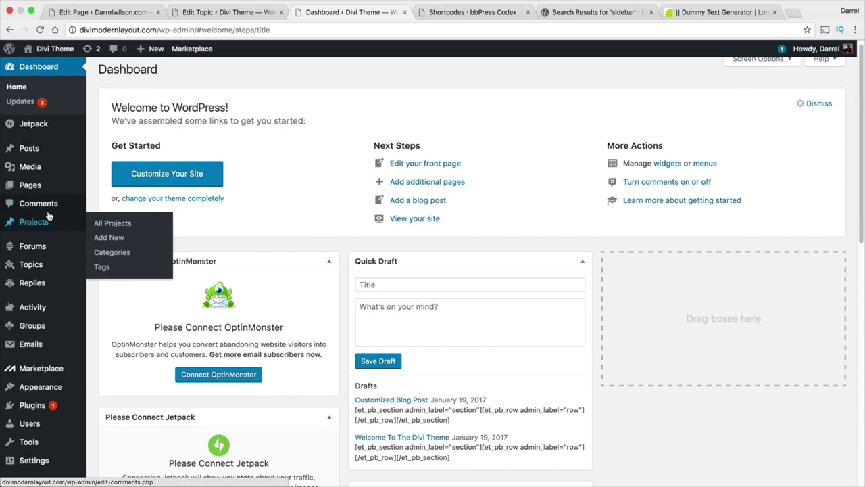
{"action": "scroll", "coordinate": [46, 257], "scroll_direction": "down", "scroll_amount": 1}
{"action": "mouse_move", "coordinate": [45, 260]}
{"action": "scroll", "coordinate": [45, 261], "scroll_direction": "down", "scroll_amount": 1}
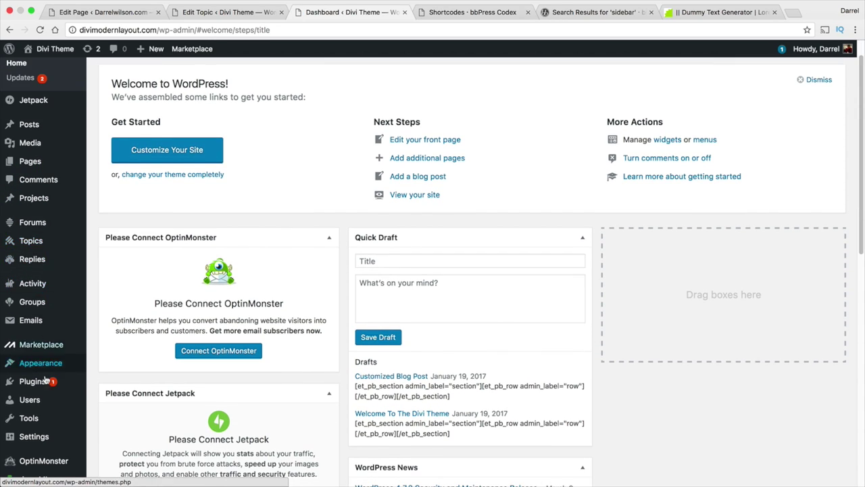
{"action": "mouse_move", "coordinate": [41, 399]}
{"action": "left_click", "coordinate": [123, 398]}
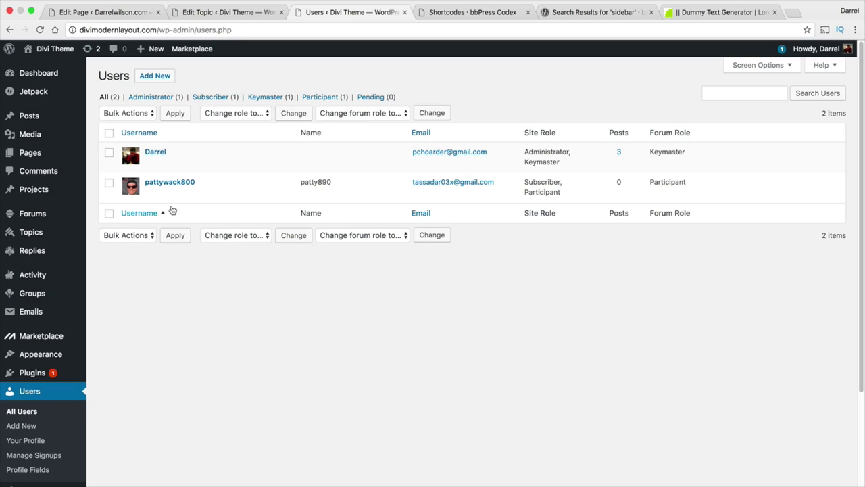
{"action": "mouse_move", "coordinate": [399, 187]}
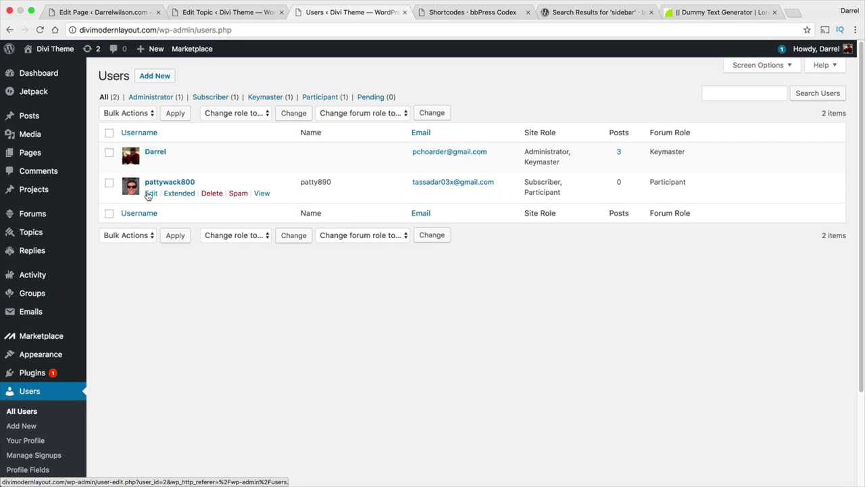
{"action": "left_click", "coordinate": [148, 194]}
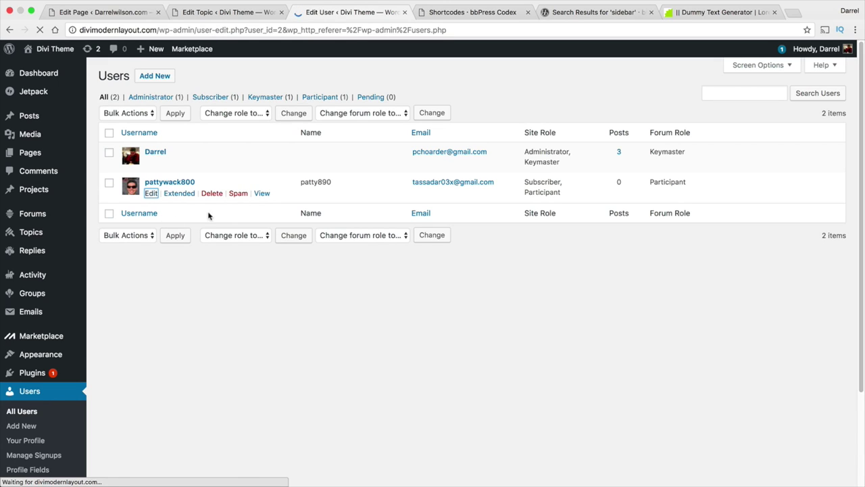
Change the user's role from Subscriber to Contributor and update the user.
{"action": "scroll", "coordinate": [159, 188], "scroll_direction": "down", "scroll_amount": 2}
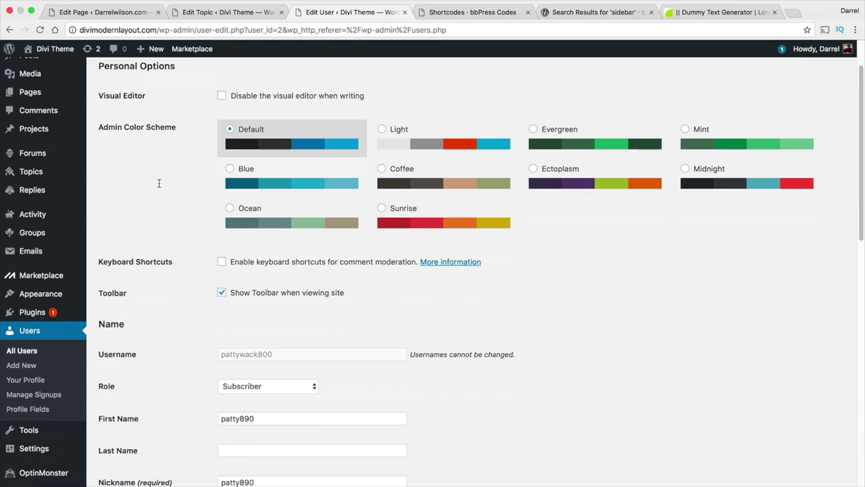
{"action": "left_click", "coordinate": [244, 387]}
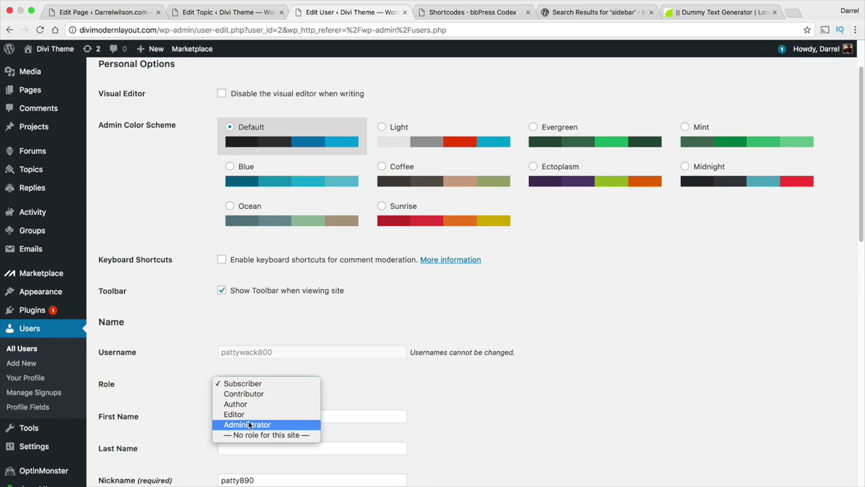
{"action": "left_click", "coordinate": [188, 358]}
{"action": "scroll", "coordinate": [189, 359], "scroll_direction": "down", "scroll_amount": 3}
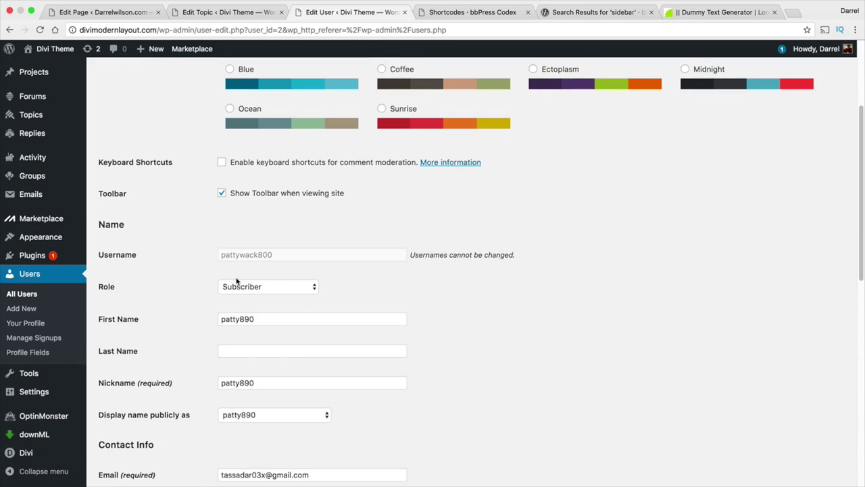
{"action": "left_click", "coordinate": [243, 287]}
{"action": "left_click", "coordinate": [244, 288]}
{"action": "left_click", "coordinate": [244, 287]}
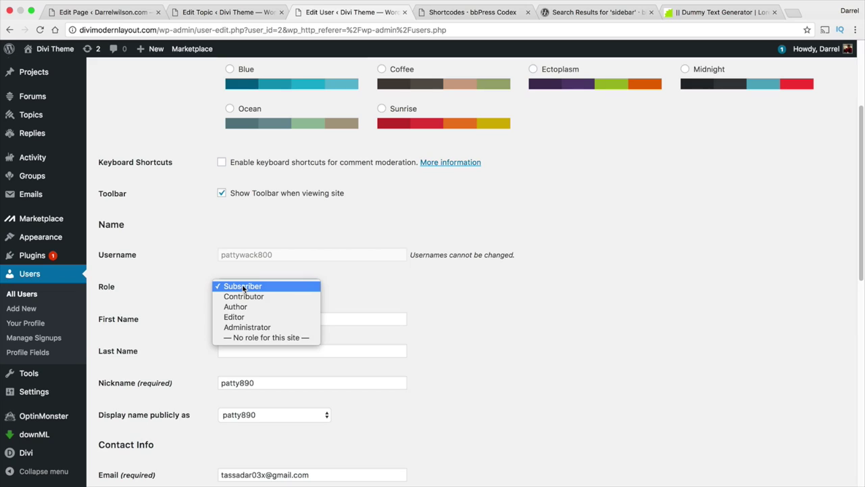
{"action": "left_click", "coordinate": [245, 297]}
{"action": "scroll", "coordinate": [161, 334], "scroll_direction": "down", "scroll_amount": 10}
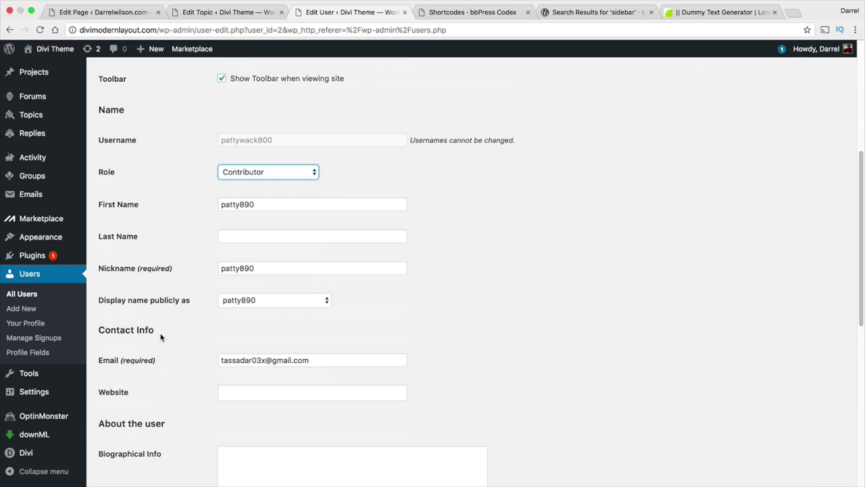
{"action": "left_click", "coordinate": [143, 430]}
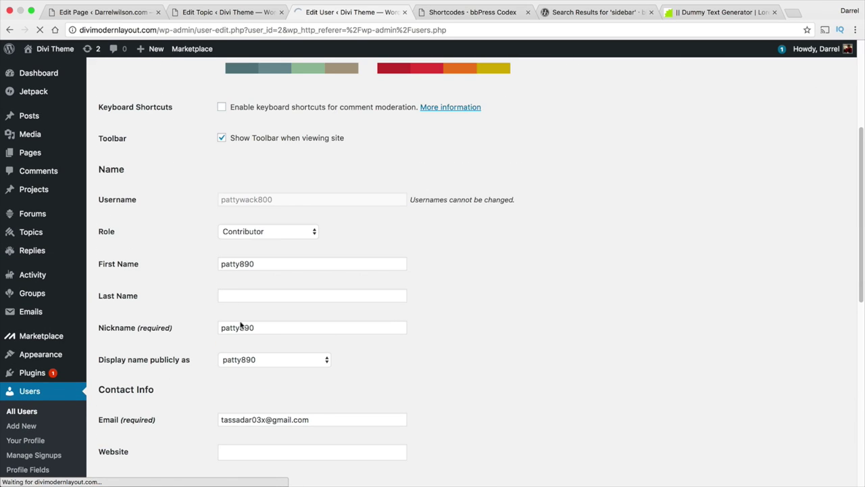
Review the available roles, leaving Contributor selected, then view the live site.
{"action": "left_click", "coordinate": [243, 231]}
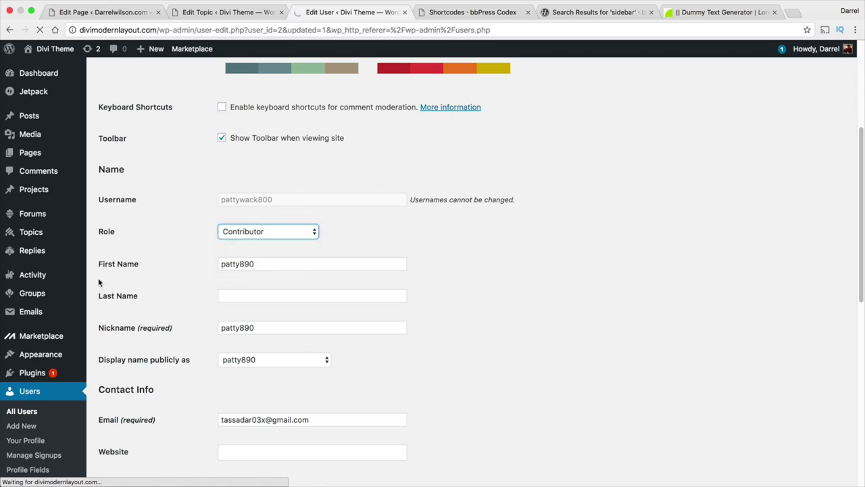
{"action": "scroll", "coordinate": [186, 281], "scroll_direction": "down", "scroll_amount": 7}
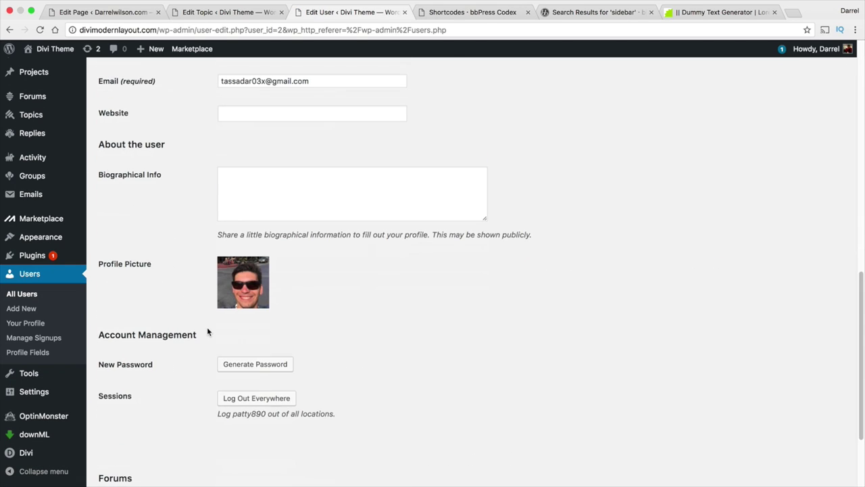
{"action": "scroll", "coordinate": [206, 327], "scroll_direction": "up", "scroll_amount": 10}
{"action": "left_click", "coordinate": [225, 265]}
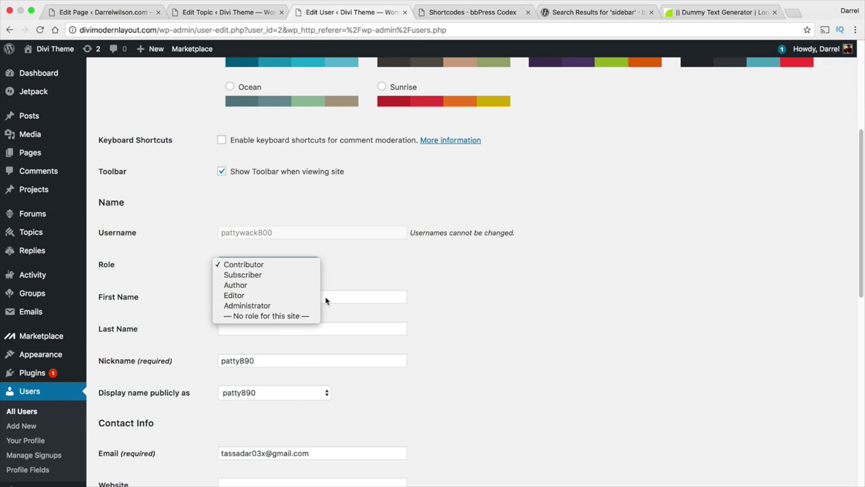
{"action": "key", "text": "Escape"}
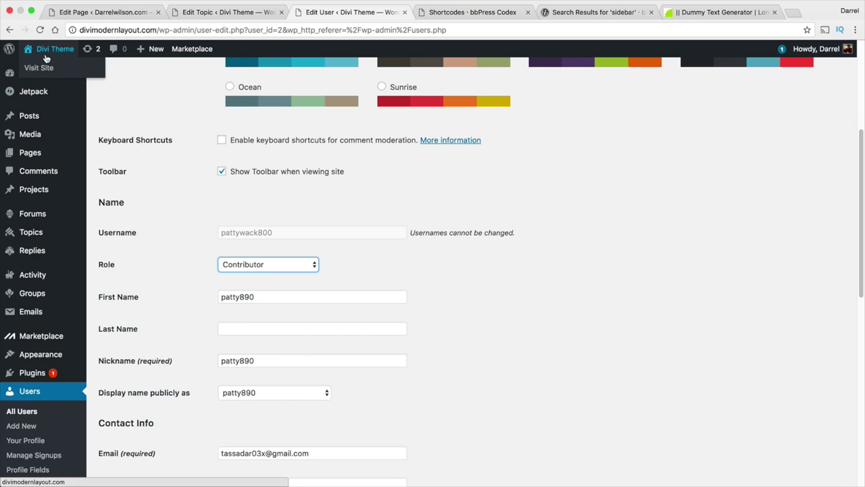
{"action": "left_click", "coordinate": [46, 57]}
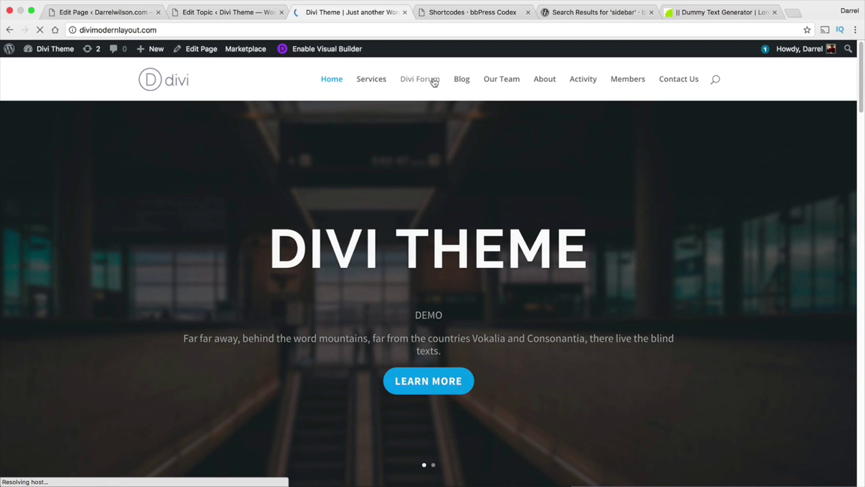
From Divi Forum, open Welcome To WordPress Tutorials and subscribe to it.
{"action": "left_click", "coordinate": [419, 81]}
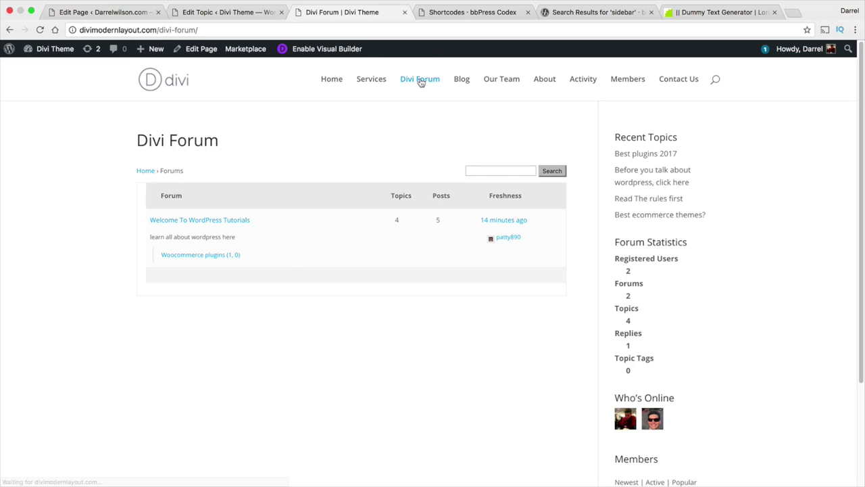
{"action": "left_click", "coordinate": [238, 223]}
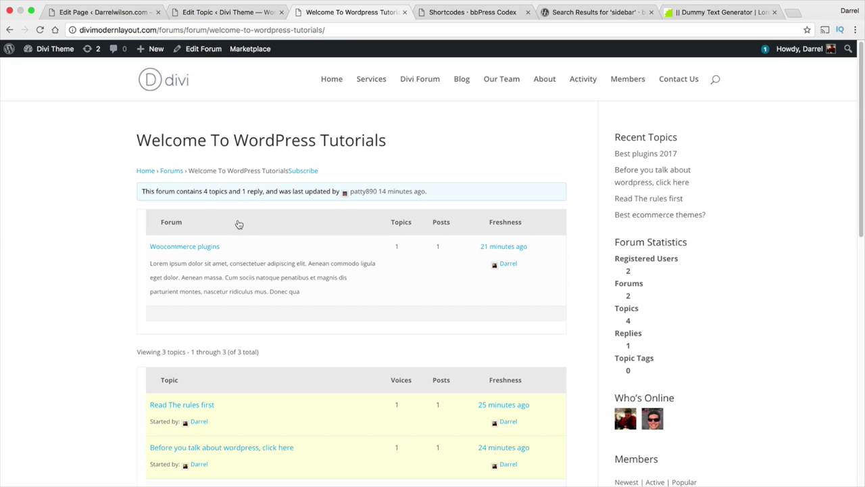
{"action": "left_click", "coordinate": [310, 173]}
Highlight the topics table headers: Topic, Voices, Posts and Freshness.
{"action": "scroll", "coordinate": [333, 203], "scroll_direction": "down", "scroll_amount": 2}
{"action": "scroll", "coordinate": [333, 203], "scroll_direction": "down", "scroll_amount": 4}
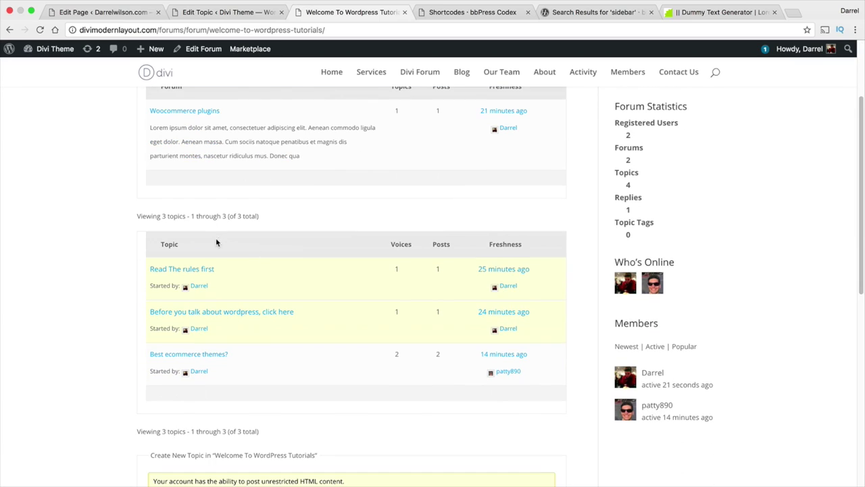
{"action": "left_click_drag", "start_coordinate": [185, 244], "coordinate": [159, 245]}
{"action": "left_click", "coordinate": [146, 253]}
{"action": "left_click_drag", "start_coordinate": [530, 246], "coordinate": [157, 244]}
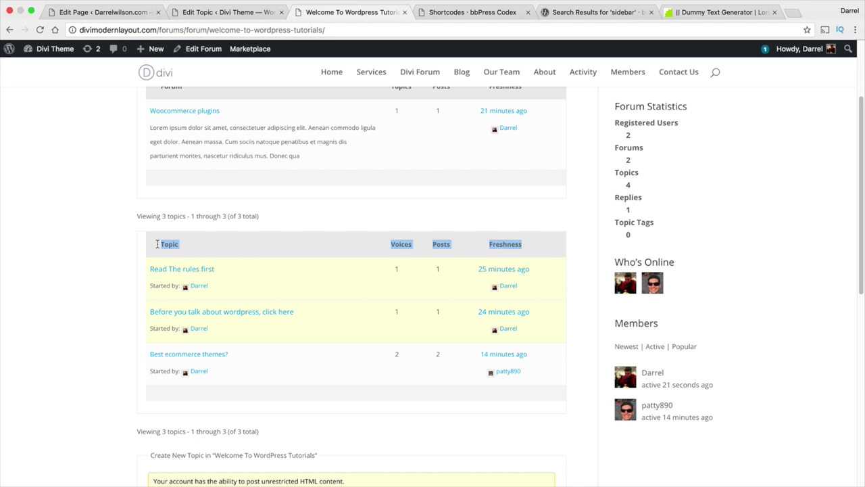
{"action": "scroll", "coordinate": [409, 354], "scroll_direction": "up", "scroll_amount": 5}
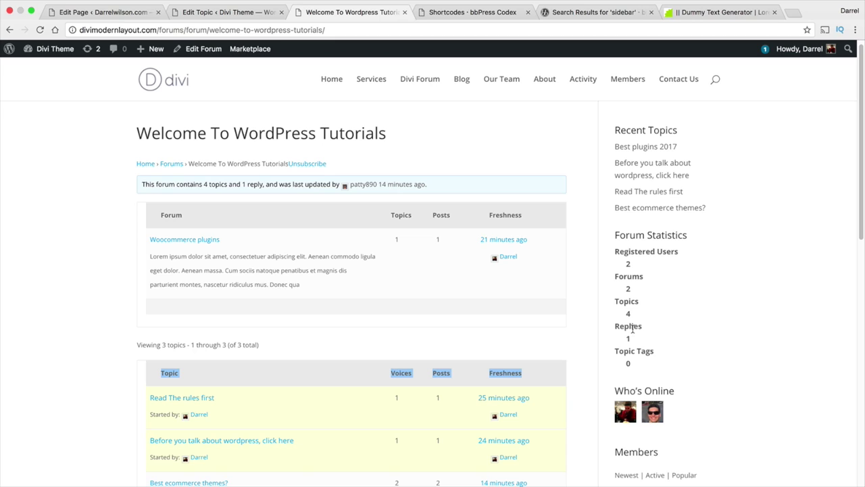
{"action": "left_click", "coordinate": [159, 305]}
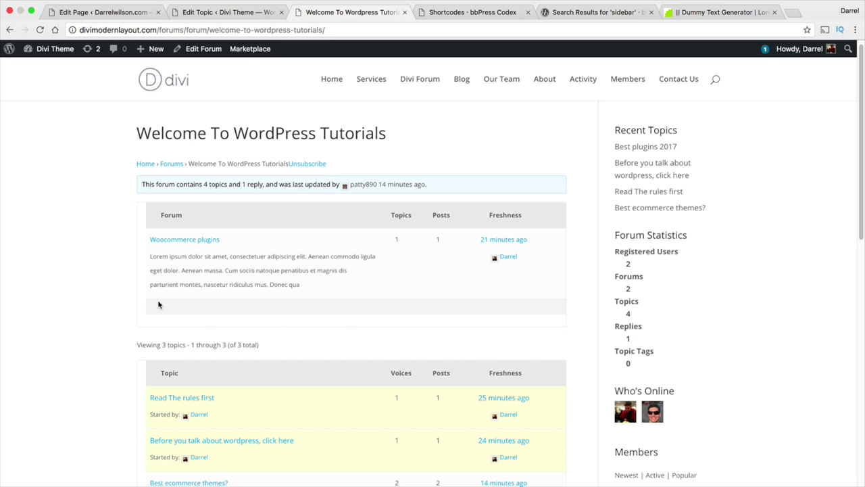
{"action": "scroll", "coordinate": [256, 304], "scroll_direction": "down", "scroll_amount": 3}
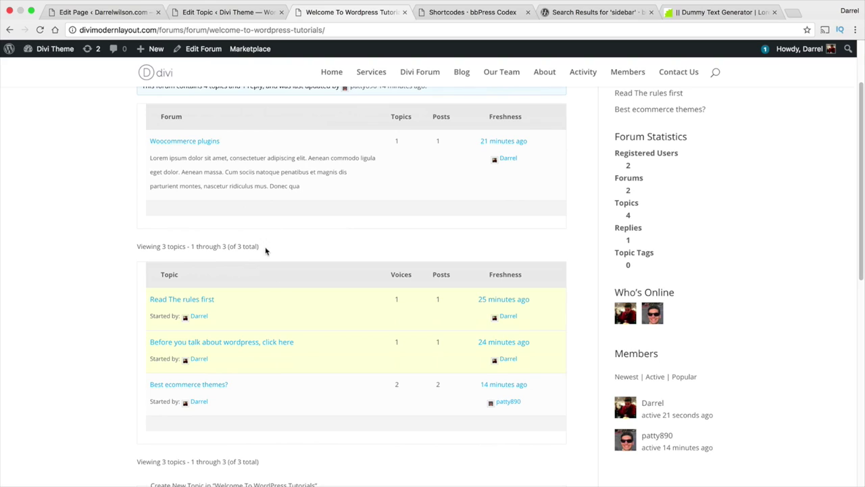
{"action": "scroll", "coordinate": [256, 284], "scroll_direction": "up", "scroll_amount": 1}
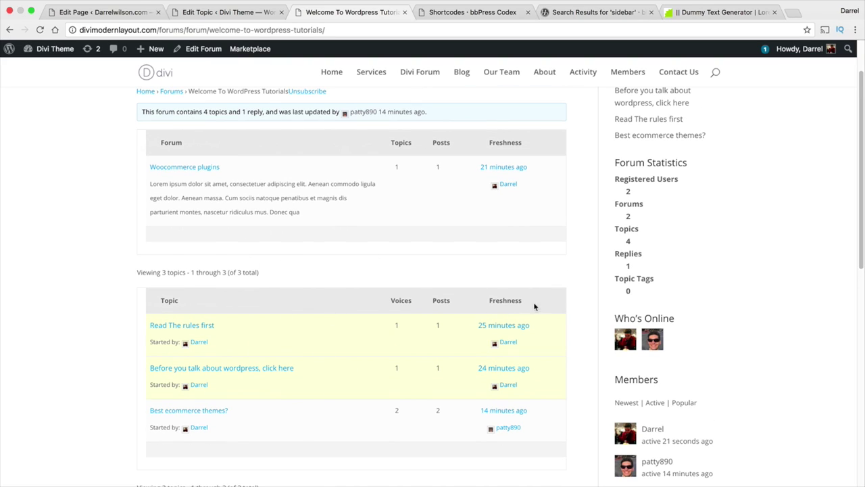
{"action": "left_click_drag", "start_coordinate": [534, 307], "coordinate": [294, 300]}
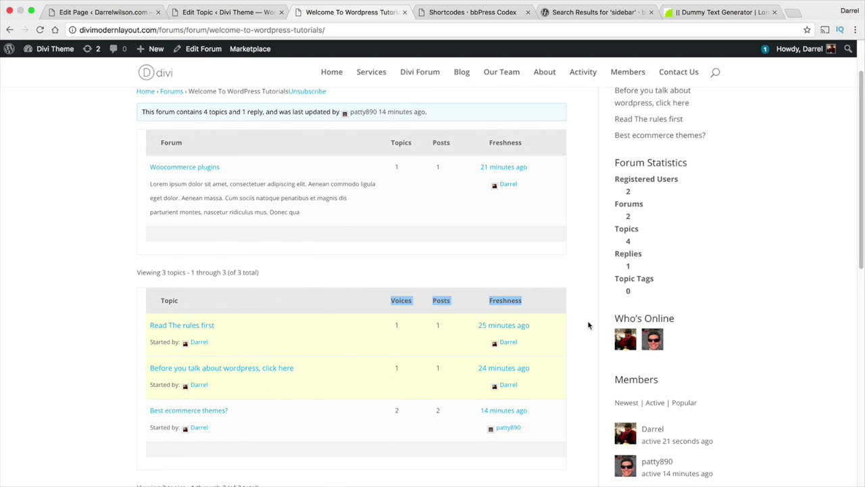
{"action": "scroll", "coordinate": [560, 331], "scroll_direction": "down", "scroll_amount": 3}
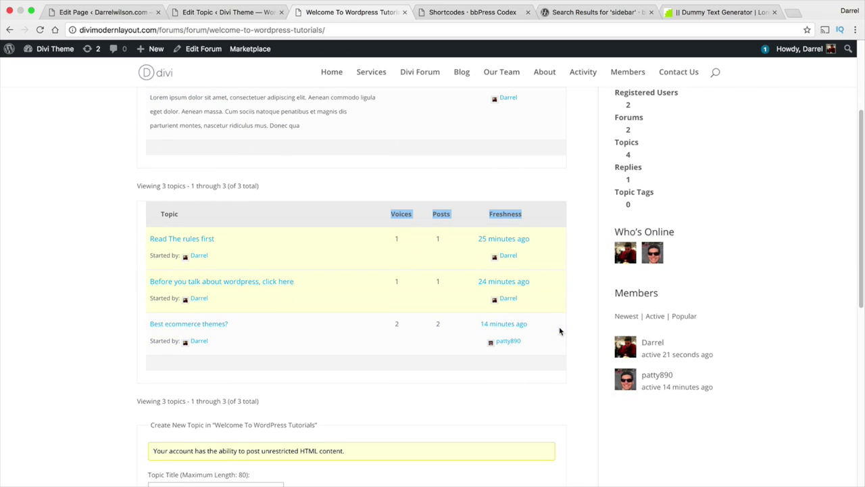
{"action": "scroll", "coordinate": [650, 304], "scroll_direction": "up", "scroll_amount": 5}
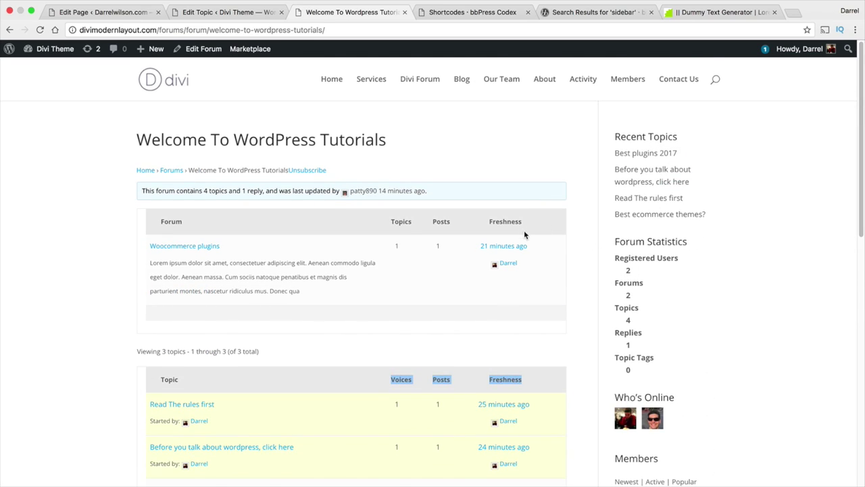
{"action": "scroll", "coordinate": [203, 399], "scroll_direction": "down", "scroll_amount": 3}
Read through the Best ecommerce themes? topic, then open the site's Activity page.
{"action": "left_click", "coordinate": [205, 373]}
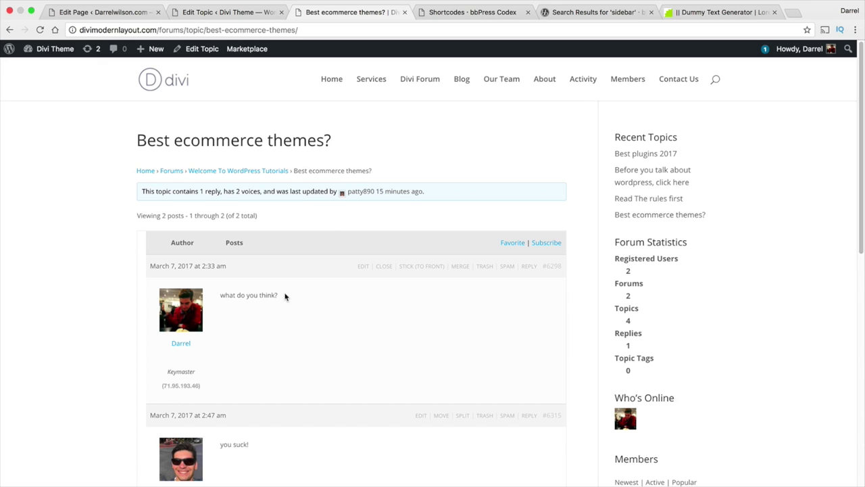
{"action": "scroll", "coordinate": [506, 355], "scroll_direction": "down", "scroll_amount": 10}
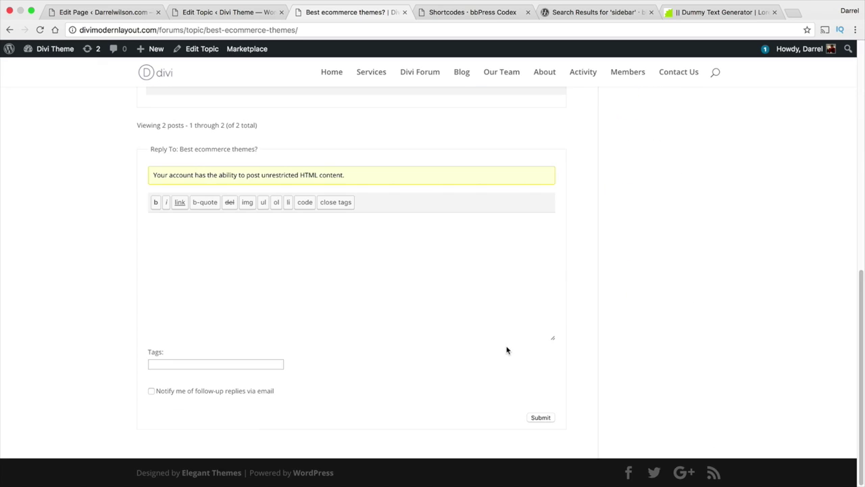
{"action": "scroll", "coordinate": [577, 321], "scroll_direction": "up", "scroll_amount": 10}
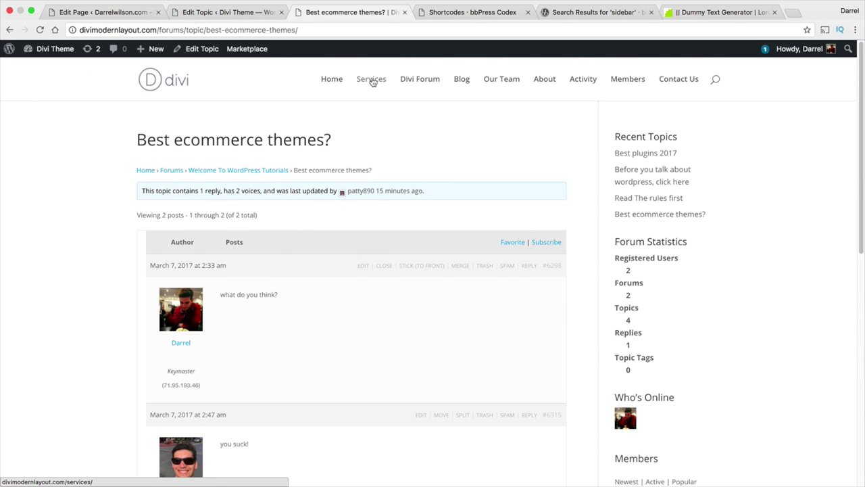
{"action": "left_click", "coordinate": [583, 80]}
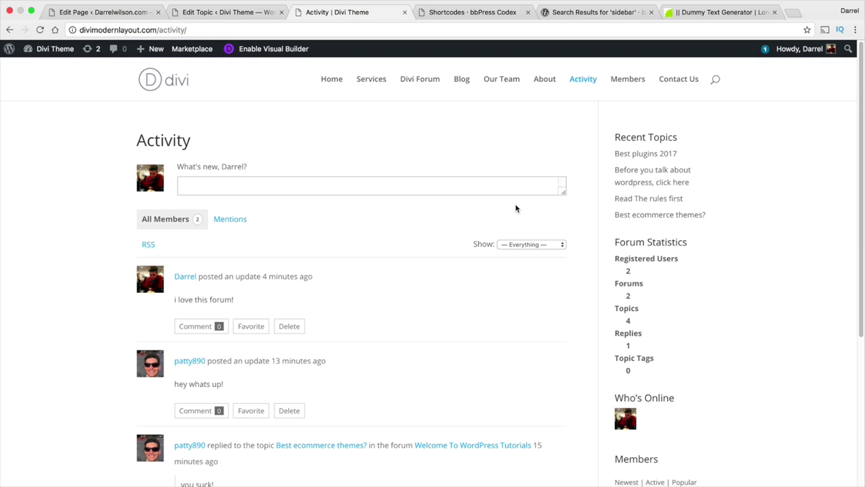